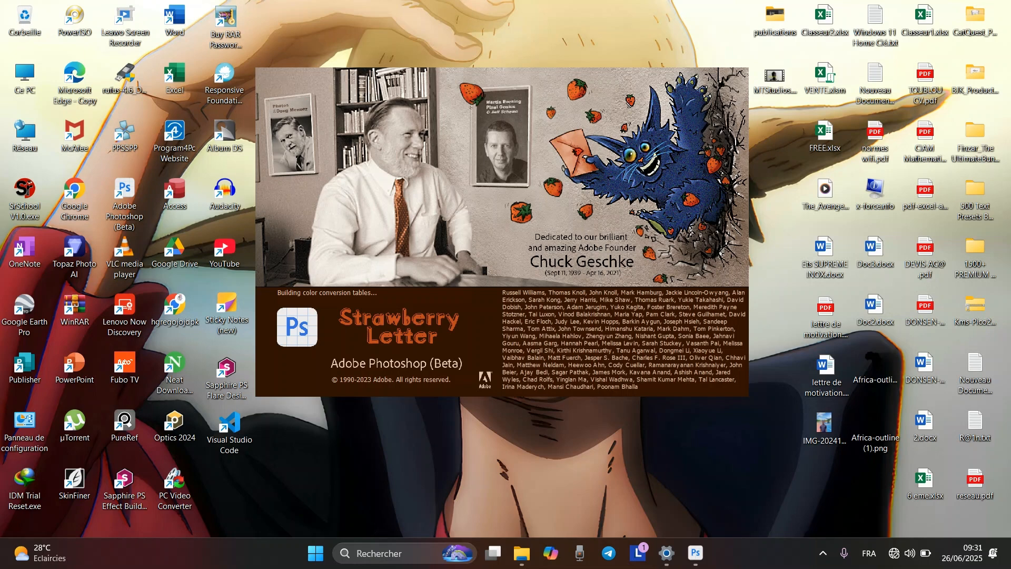
click(895, 553)
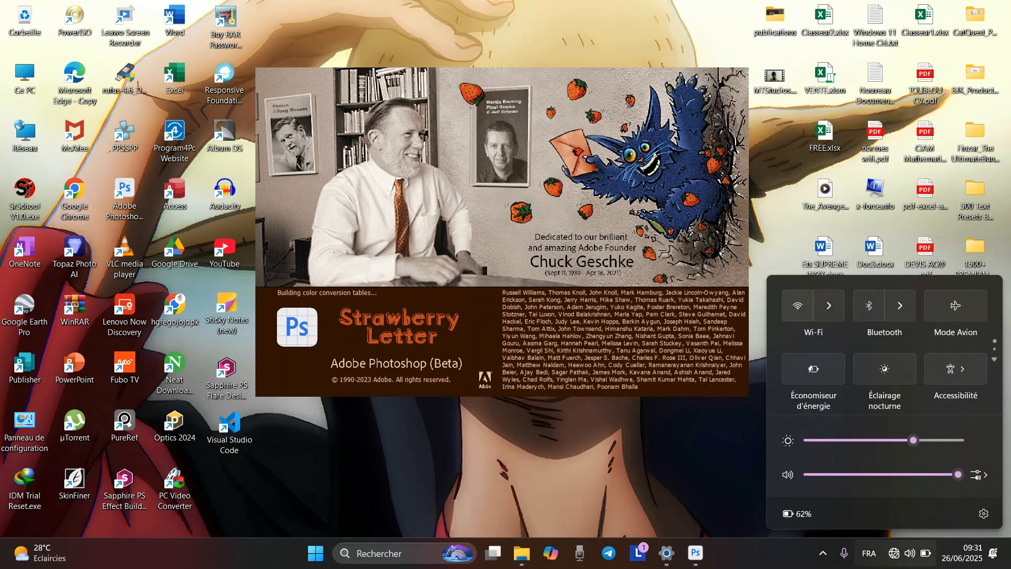
click(823, 553)
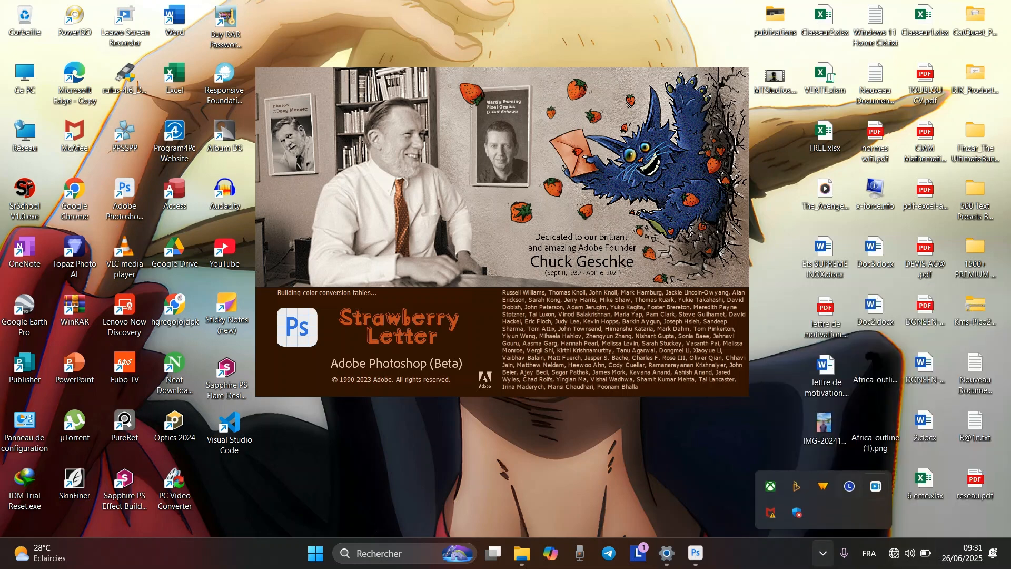
click(876, 486)
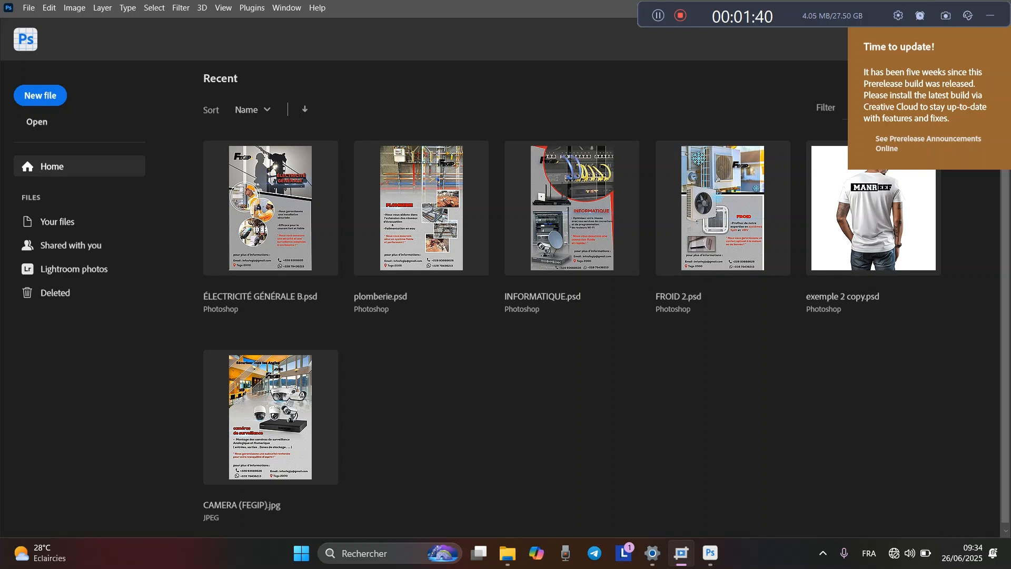
- Start a new document and check which measurement units are available for its width
click(40, 95)
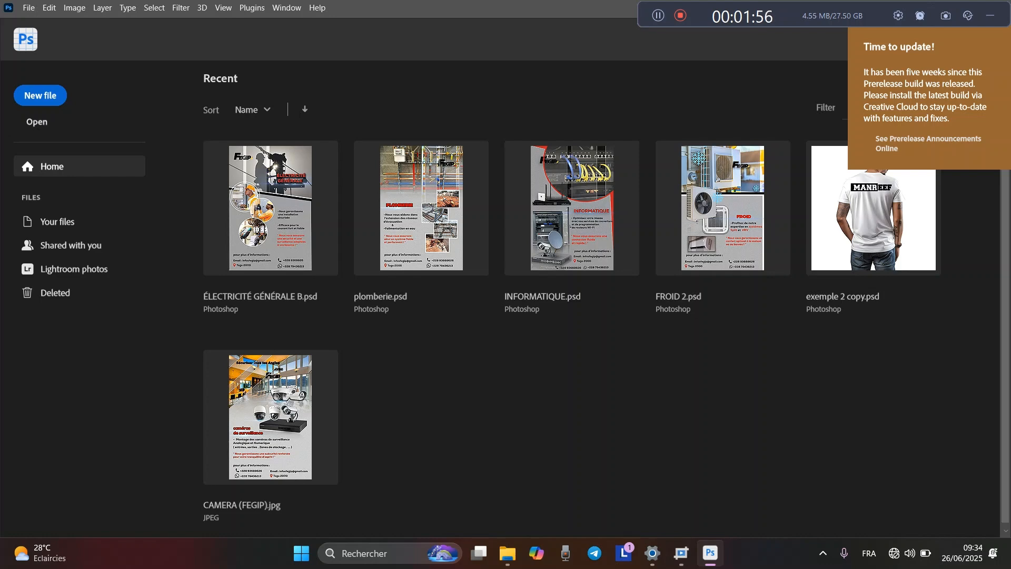
click(40, 95)
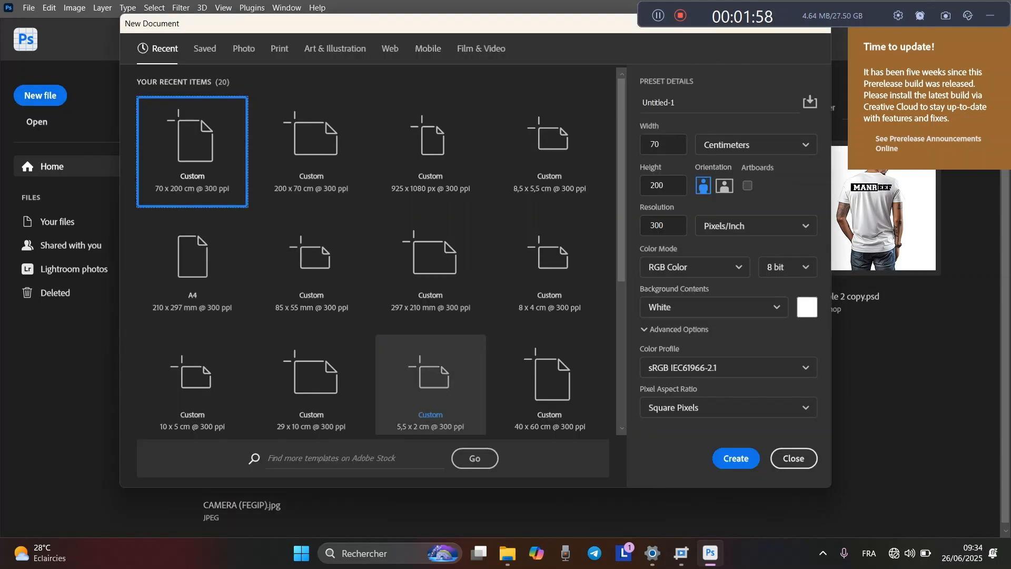
click(756, 145)
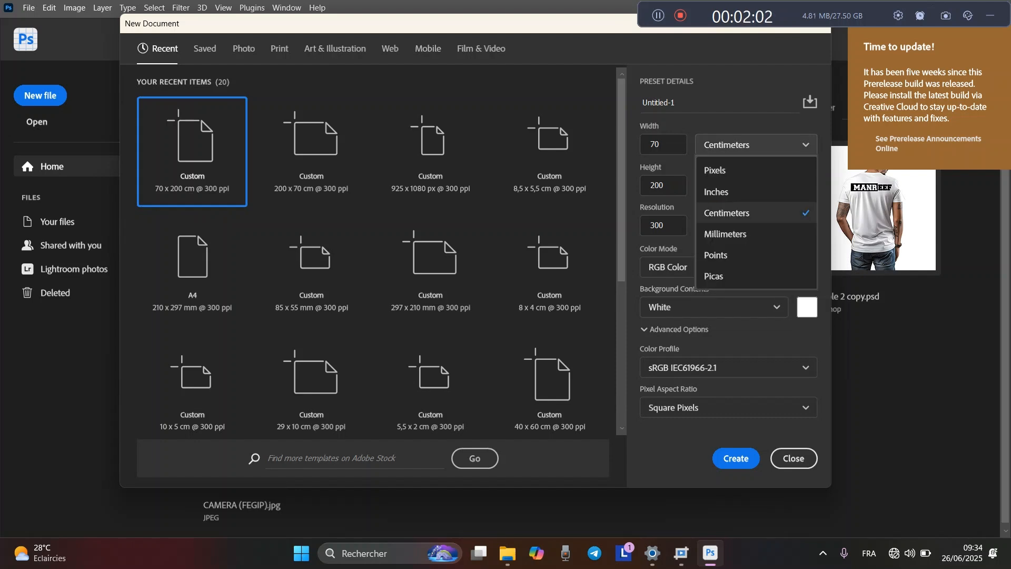
click(756, 145)
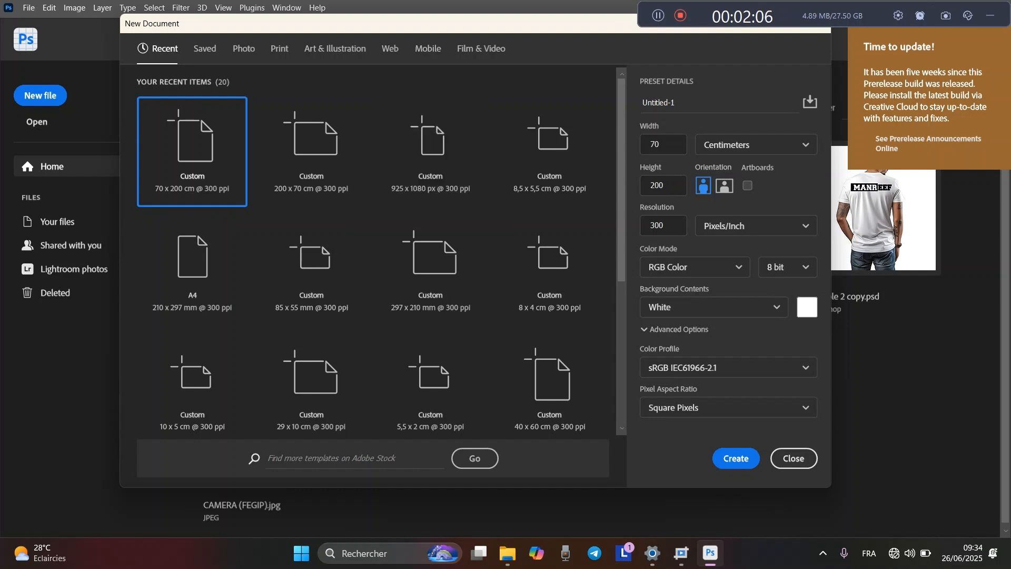
mouse_move(185, 23)
mouse_down()
mouse_move(161, 27)
mouse_move(190, 26)
mouse_up()
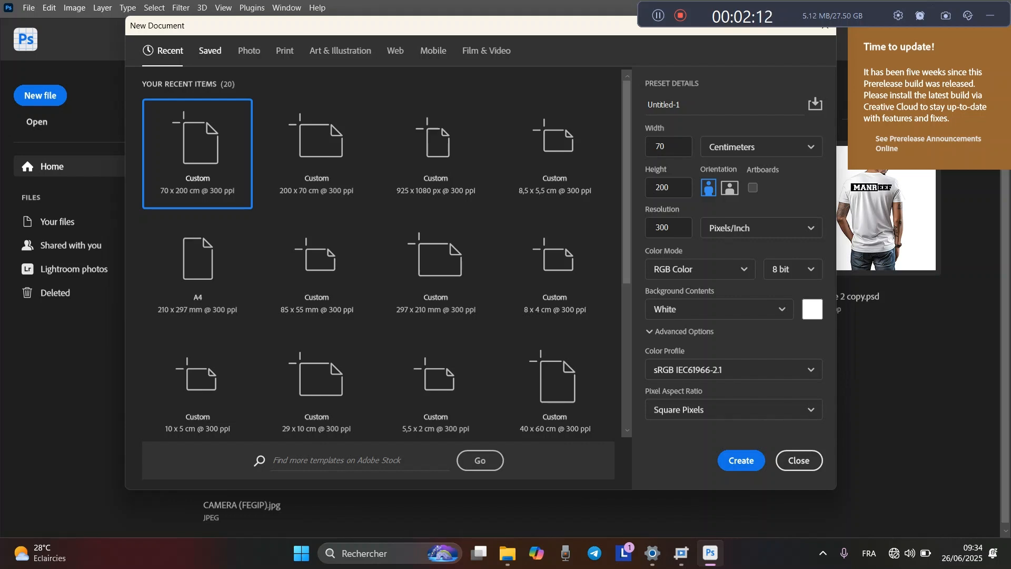
- Look through the saved, photo and print document presets, previewing the A4, A6 and A3 paper sizes
click(210, 51)
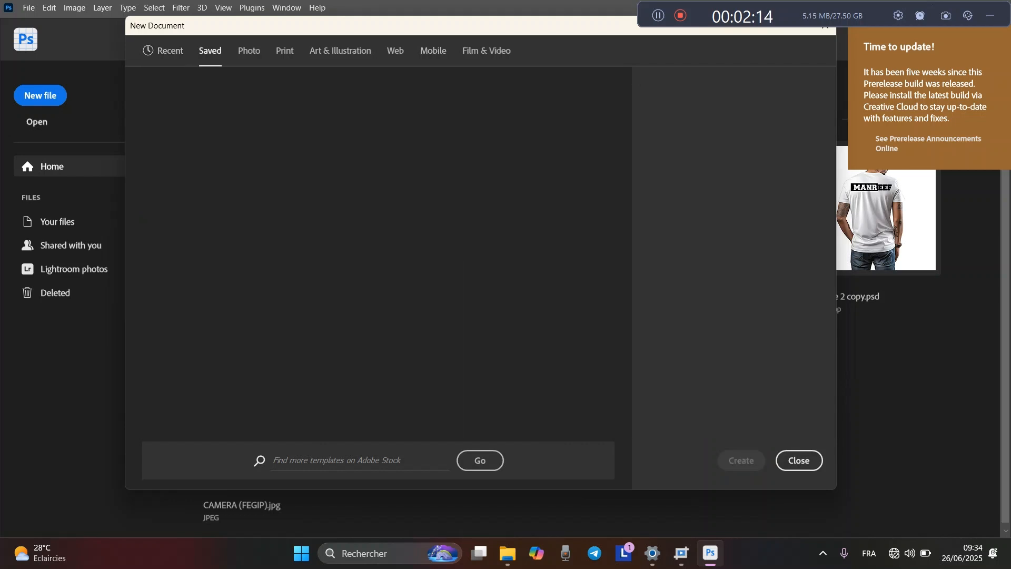
click(249, 50)
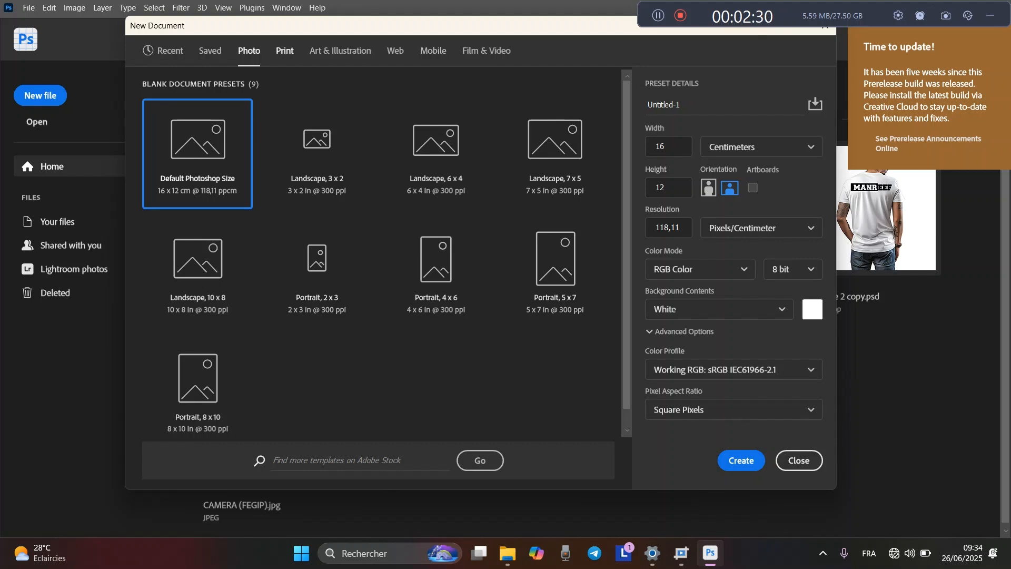
click(284, 51)
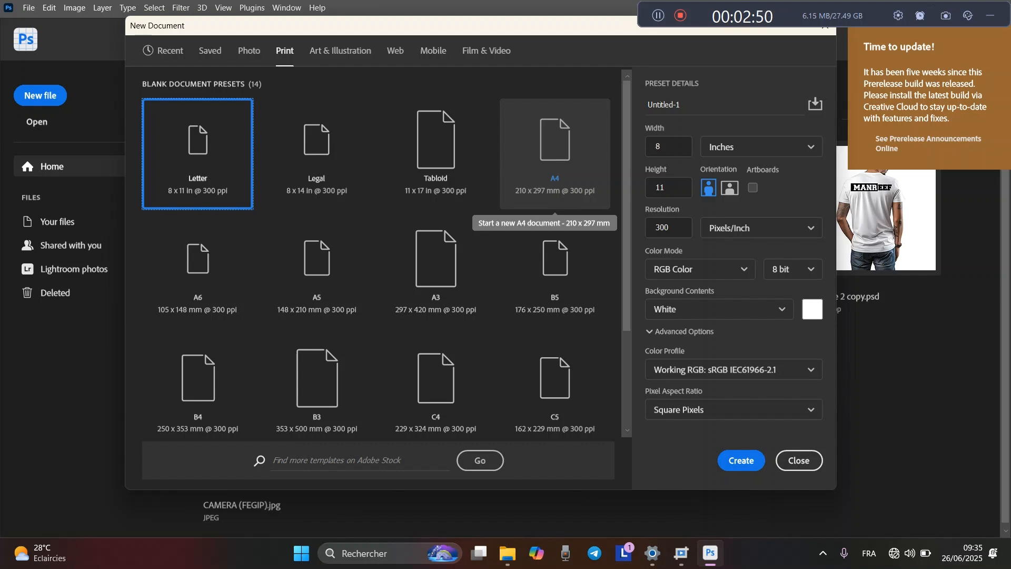
click(555, 154)
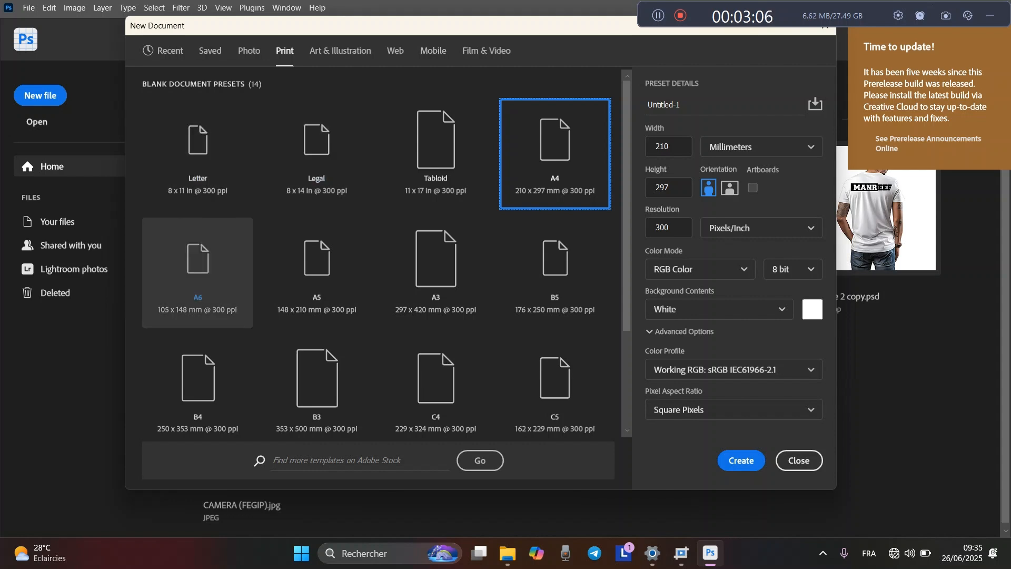
click(197, 268)
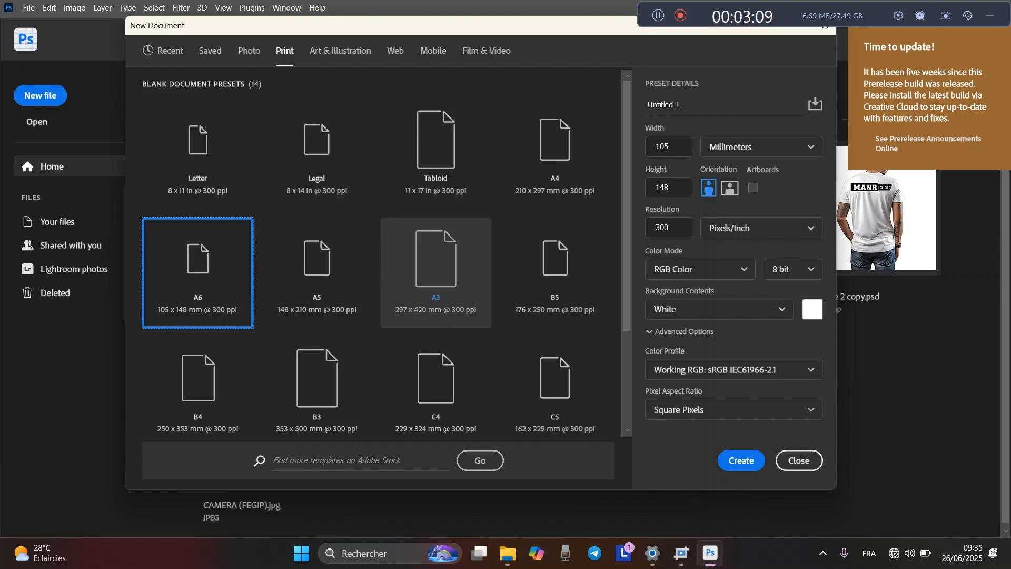
click(435, 272)
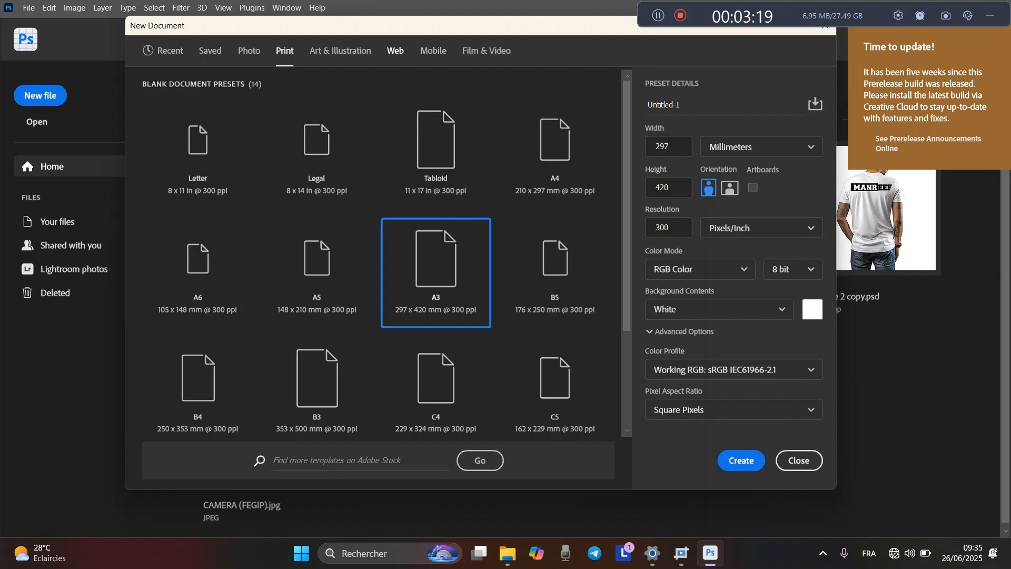
- Examine the Web Large preset and the mobile presets, including iPhone 8/7/6, iPad Pro 10.5 in and iPhone X
click(395, 50)
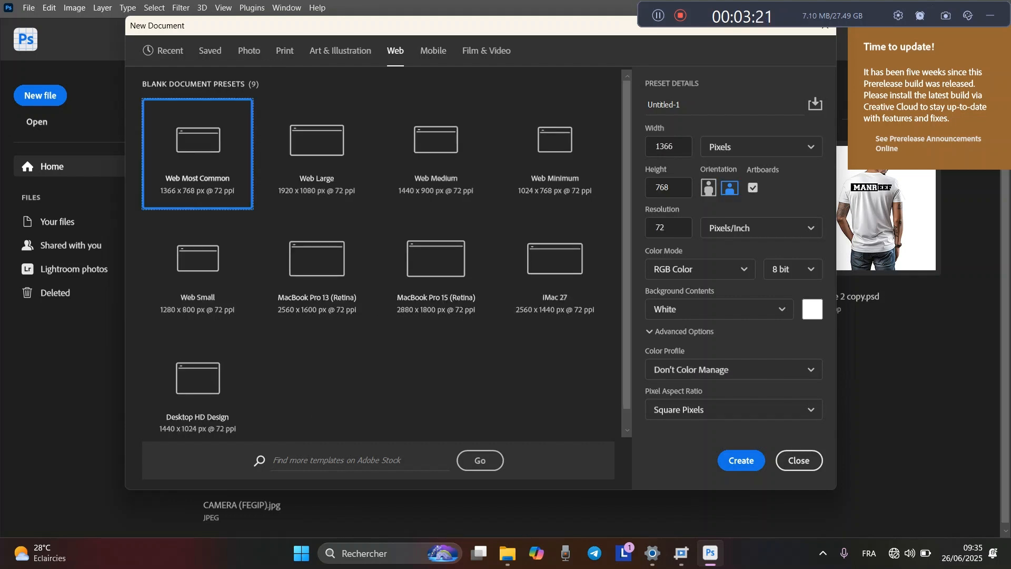
click(316, 152)
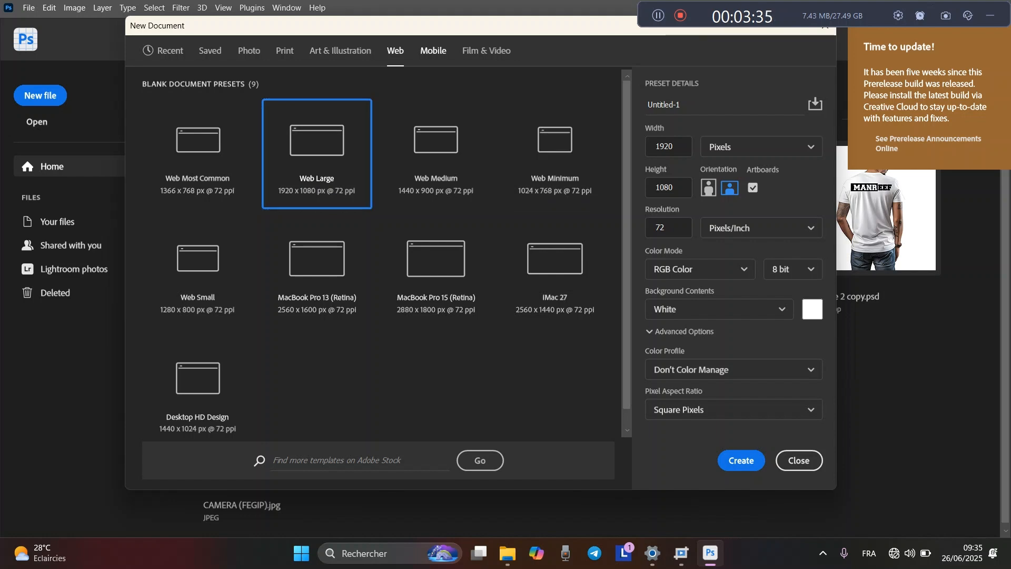
click(433, 50)
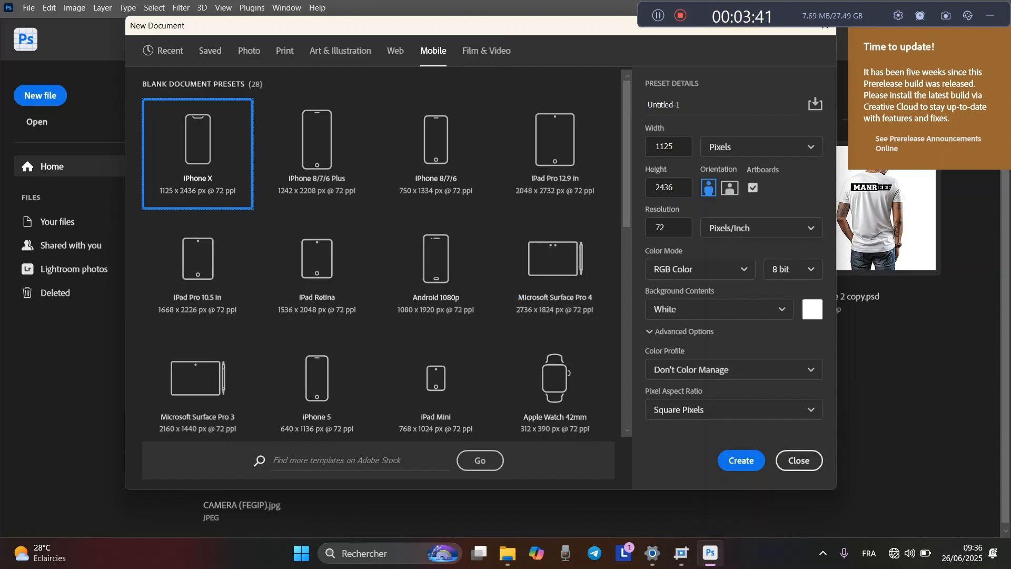
scroll(367, 252, down, 5)
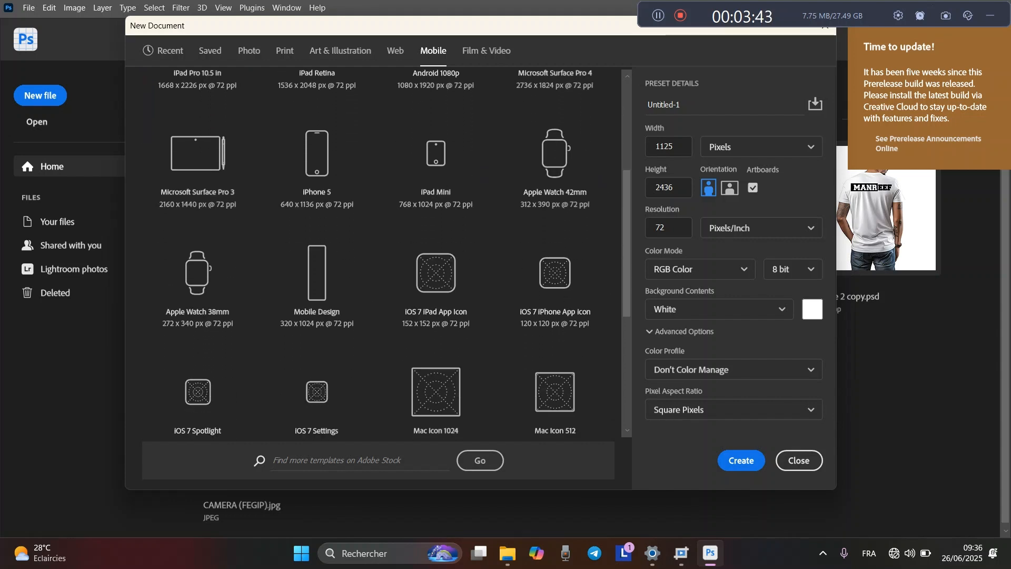
scroll(379, 252, up, 1)
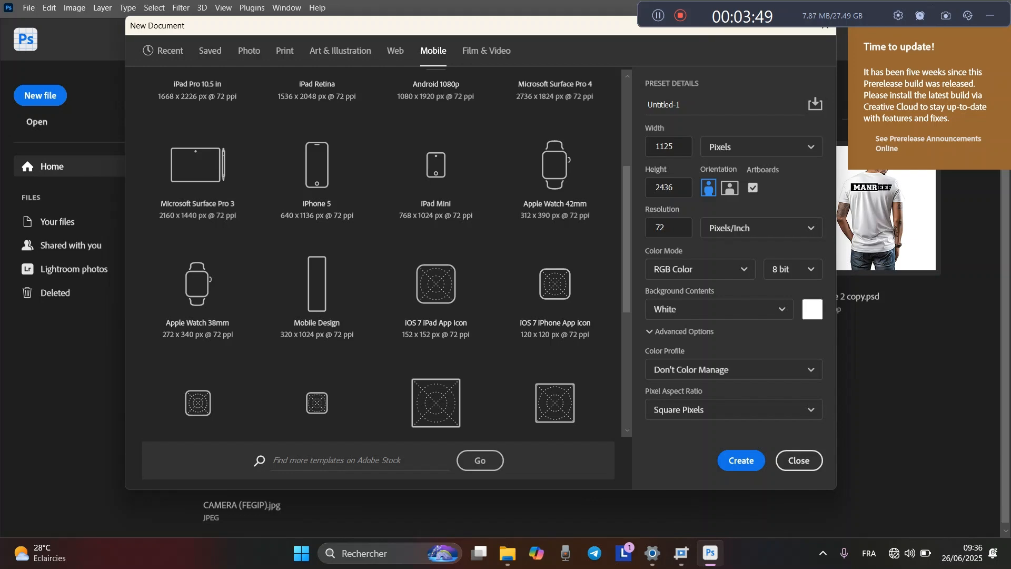
scroll(375, 253, down, 2)
scroll(375, 253, up, 3)
scroll(375, 253, up, 3)
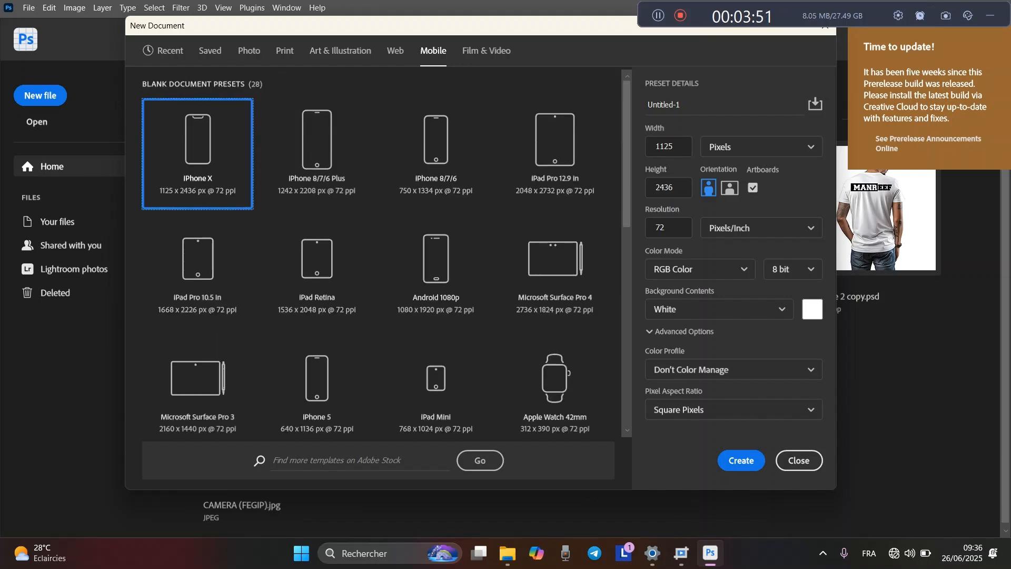
click(435, 153)
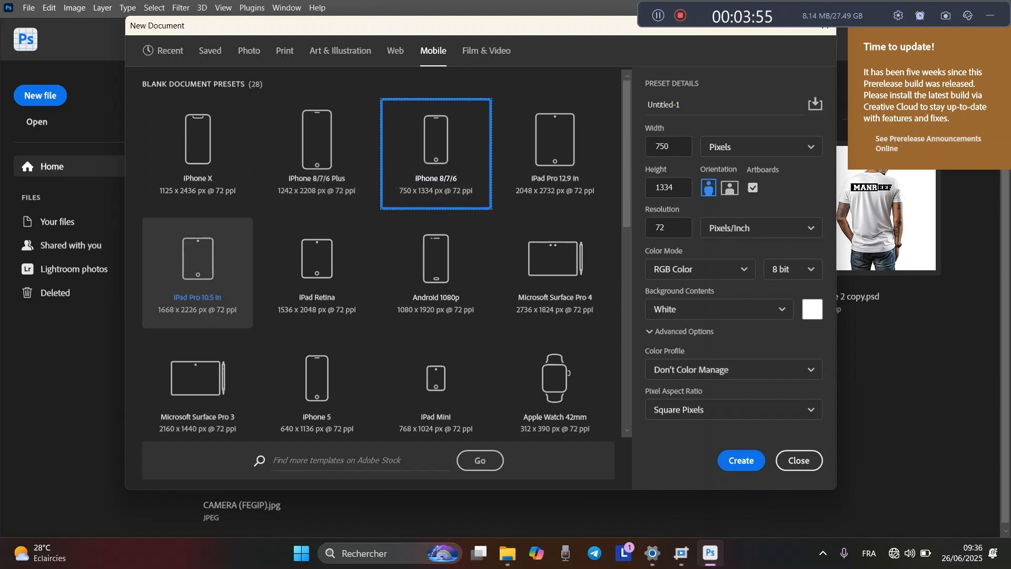
click(198, 272)
click(197, 154)
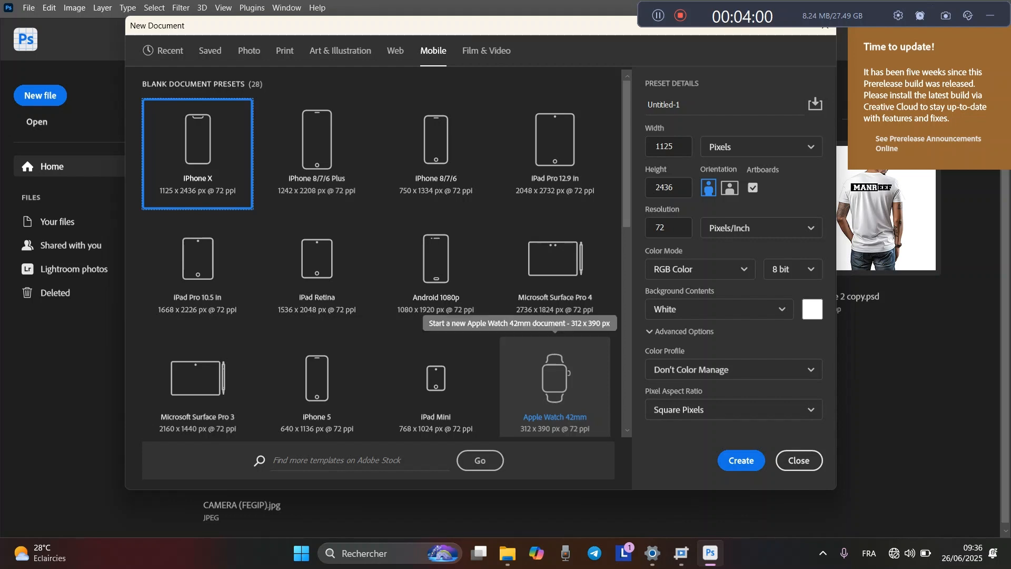
- Compare the film and video presets HDV/HDTV 720p, HDV 1080p and DVCPRO HD 720p, and return to the recent presets
click(486, 51)
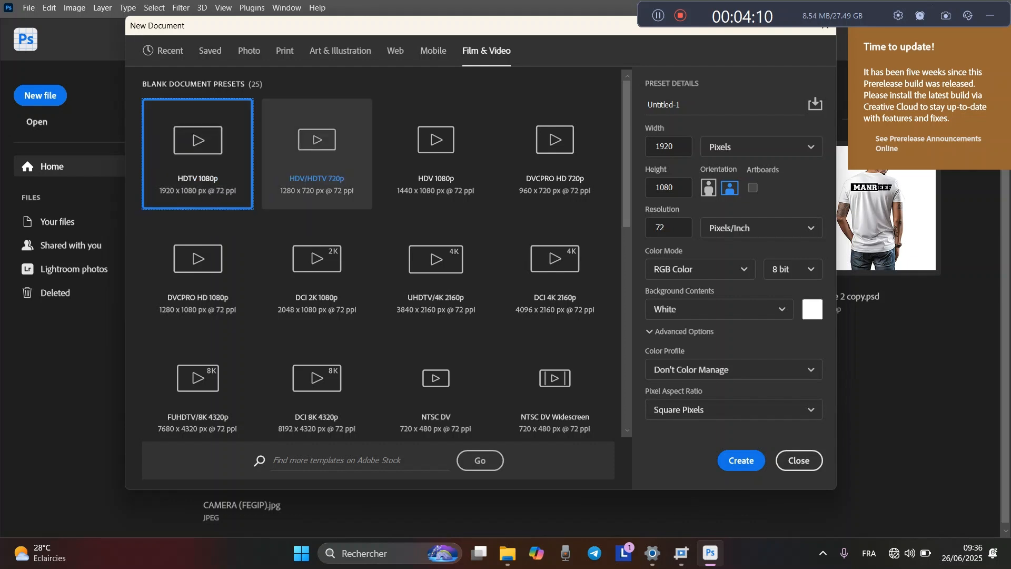
click(316, 158)
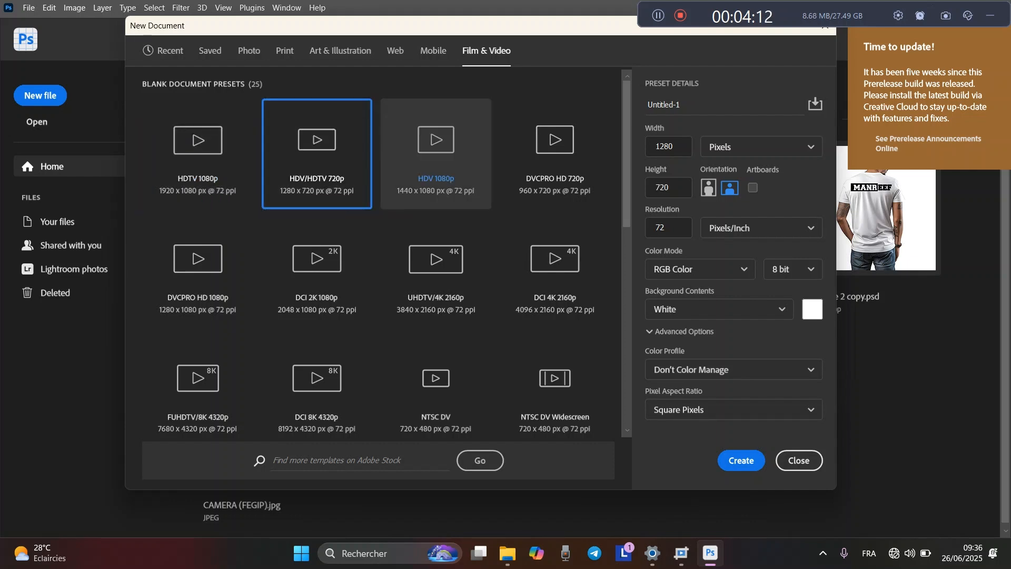
click(436, 158)
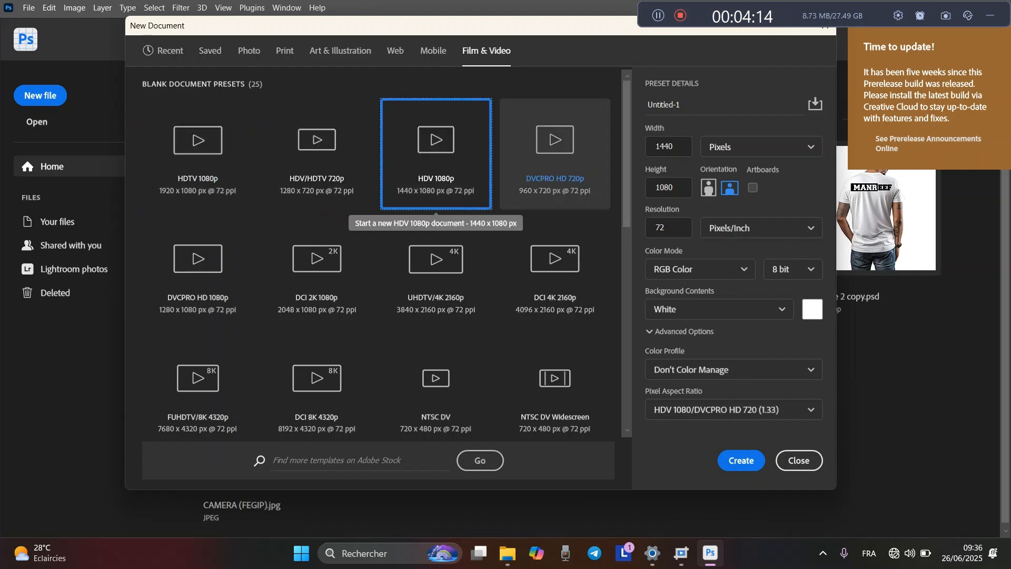
click(554, 158)
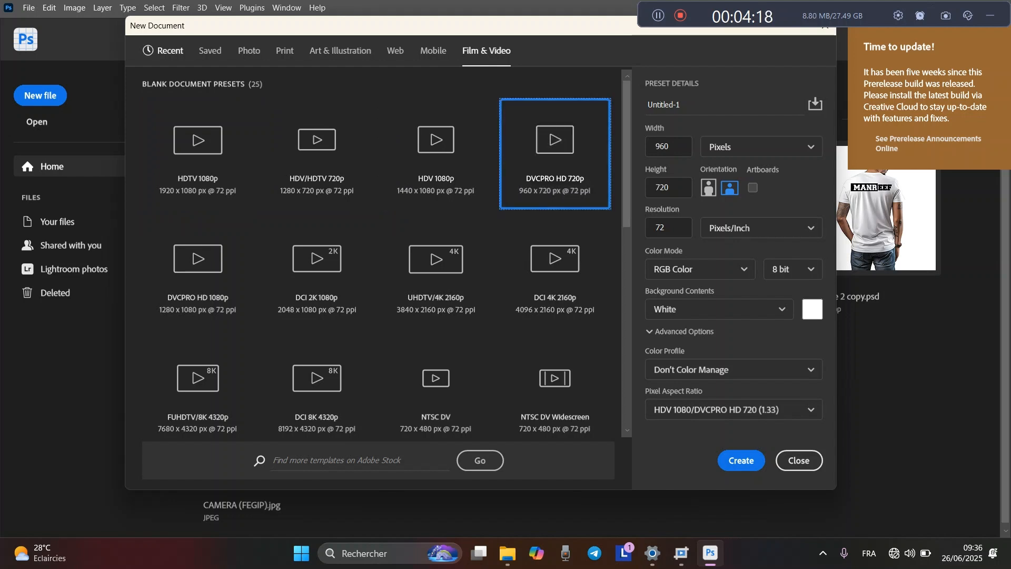
click(164, 50)
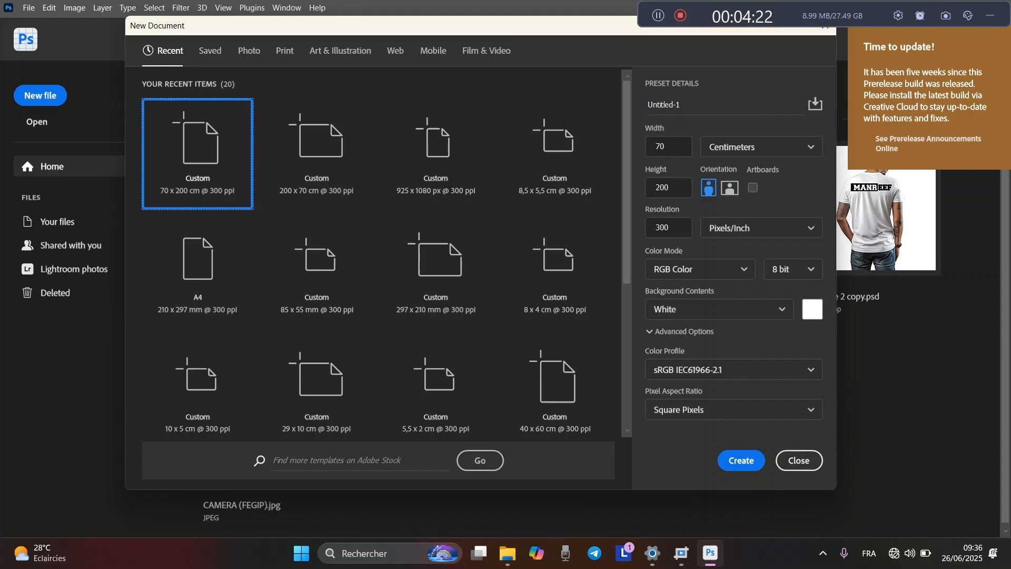
- Create a document from the A4 print preset, 210 x 297 mm at 300 pixels/inch, with White background contents
click(284, 51)
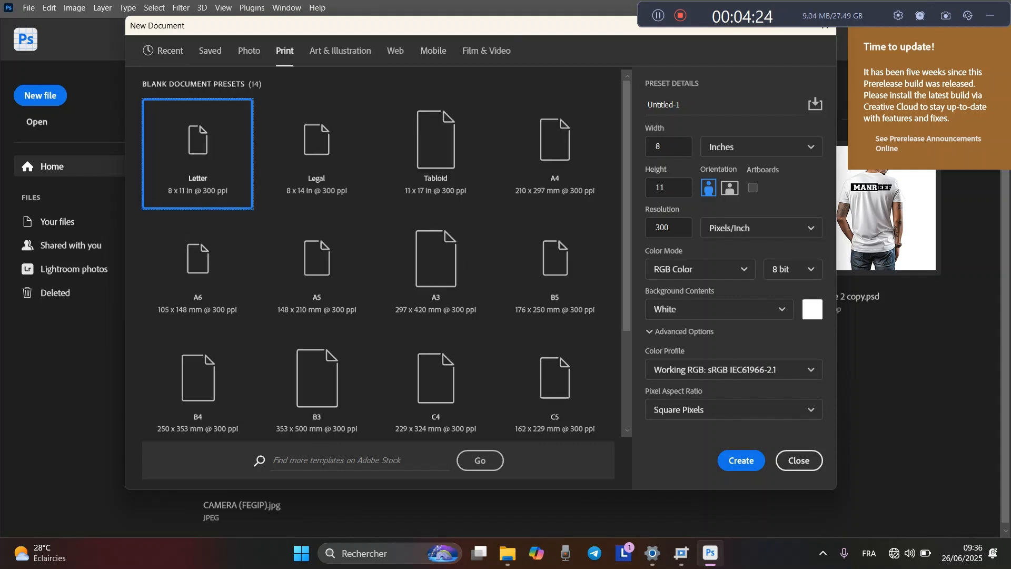
click(554, 154)
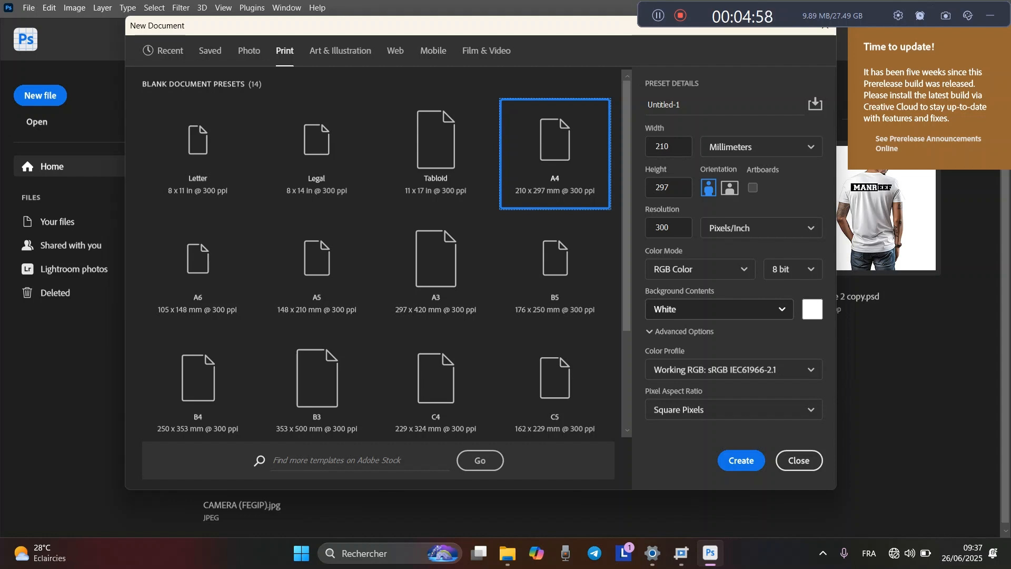
click(719, 309)
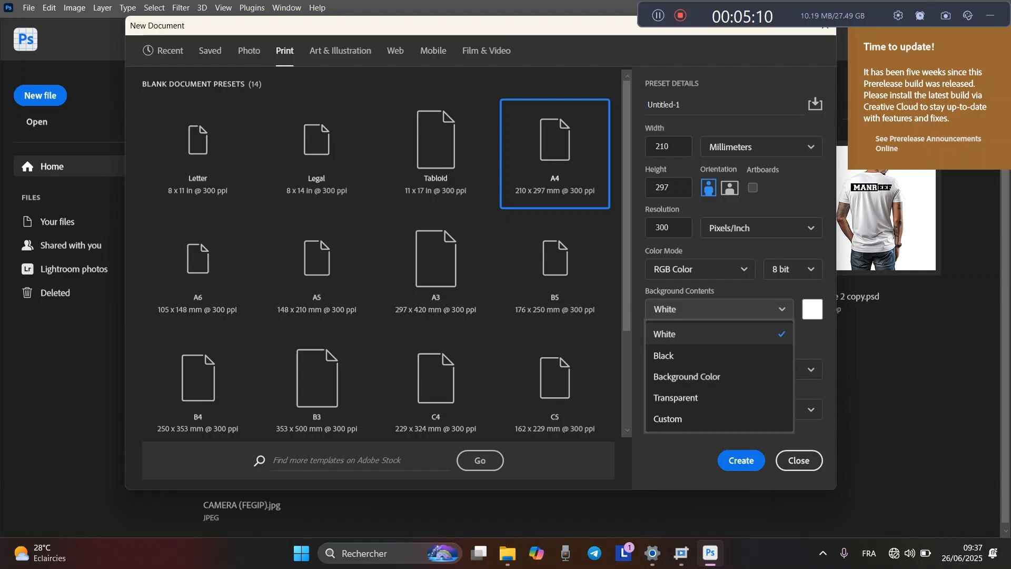
click(719, 309)
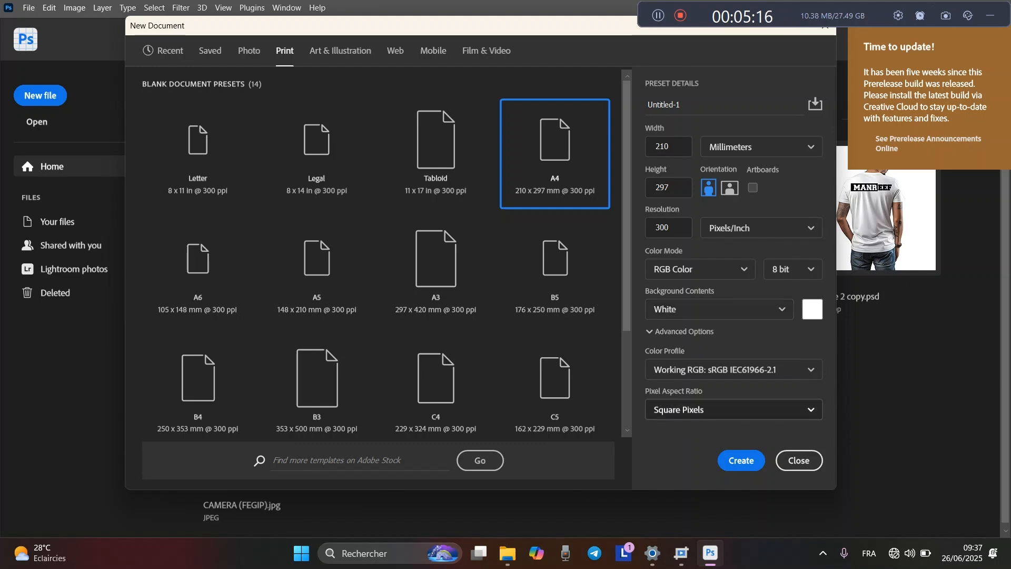
key(Return)
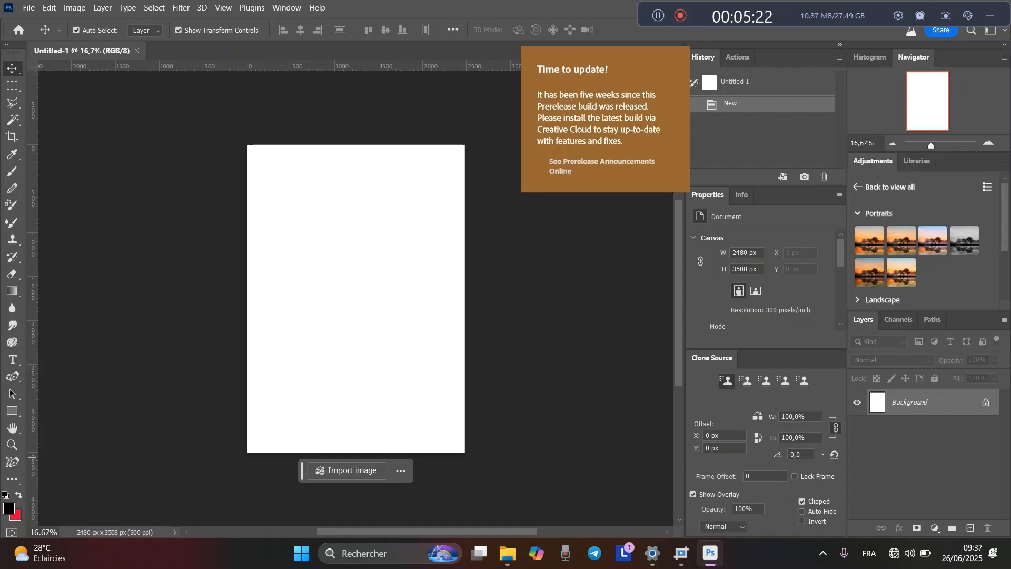
- Unlock the Background layer to turn it into a regular layer, and deselect it
click(986, 402)
click(938, 464)
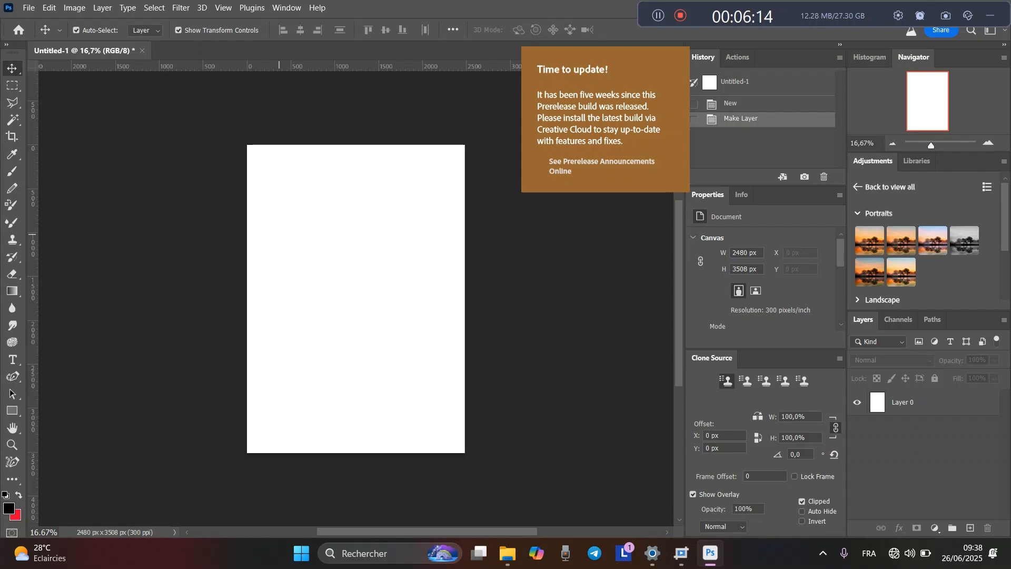
- Create a landscape A4 document, 297 mm wide and 210 mm high, at 300 pixels/inch with White background contents
key(ctrl+n)
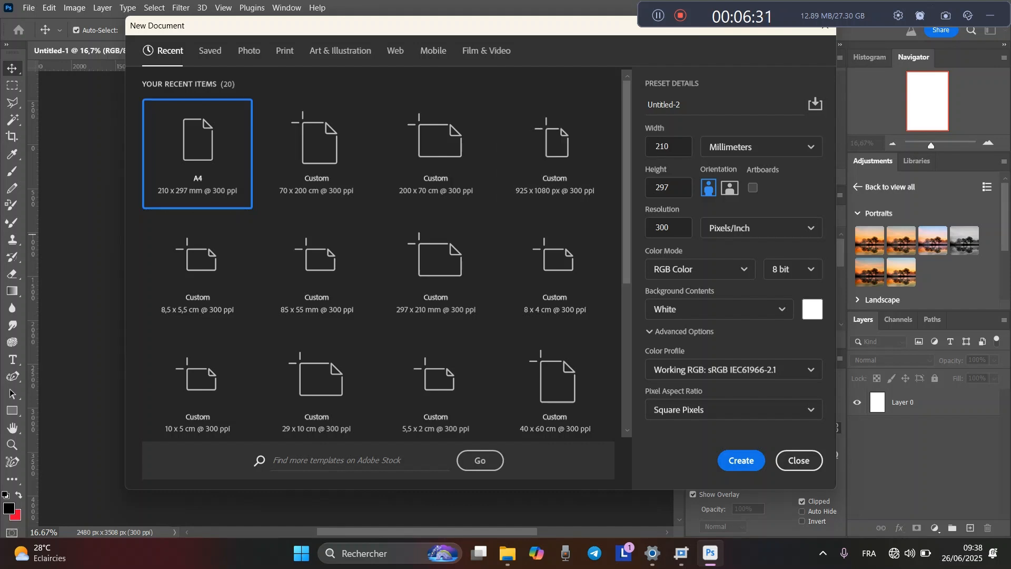
mouse_move(567, 32)
mouse_down()
mouse_move(1004, 64)
mouse_move(640, 16)
mouse_move(581, 34)
mouse_up()
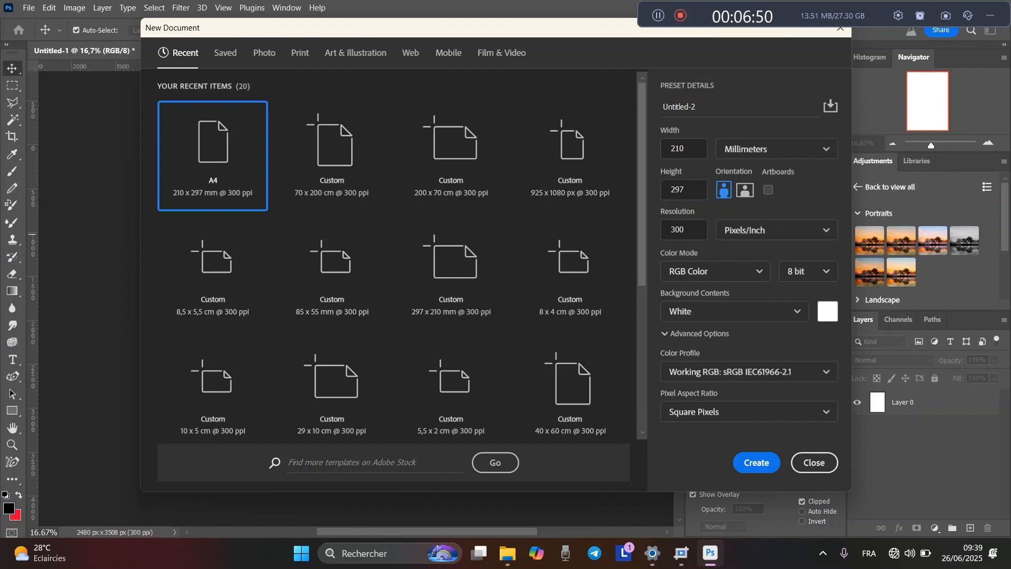
double_click(677, 190)
key(BackSpace)
click(684, 148)
key(Tab)
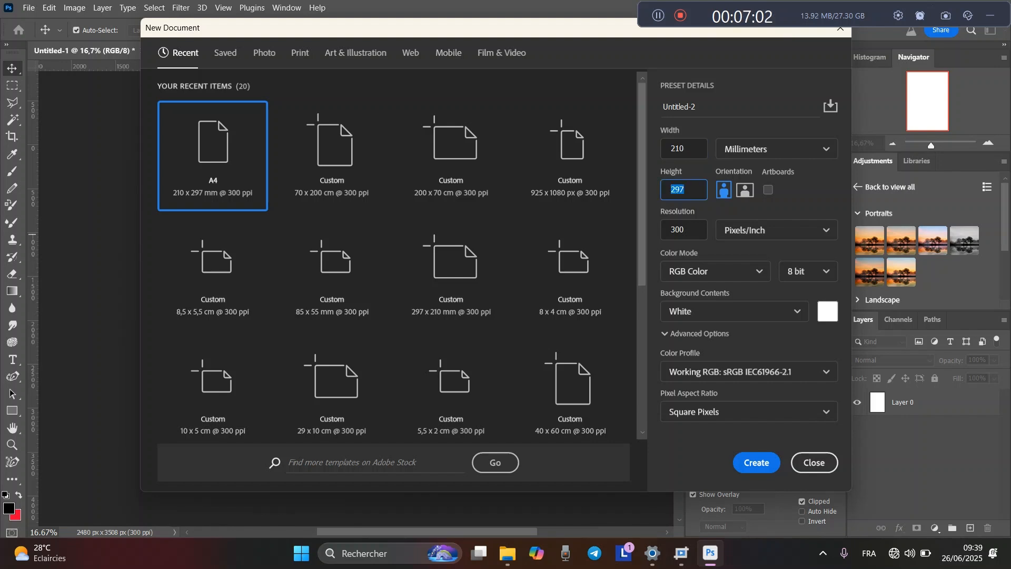
key(BackSpace)
text(210)
key(shift+Tab)
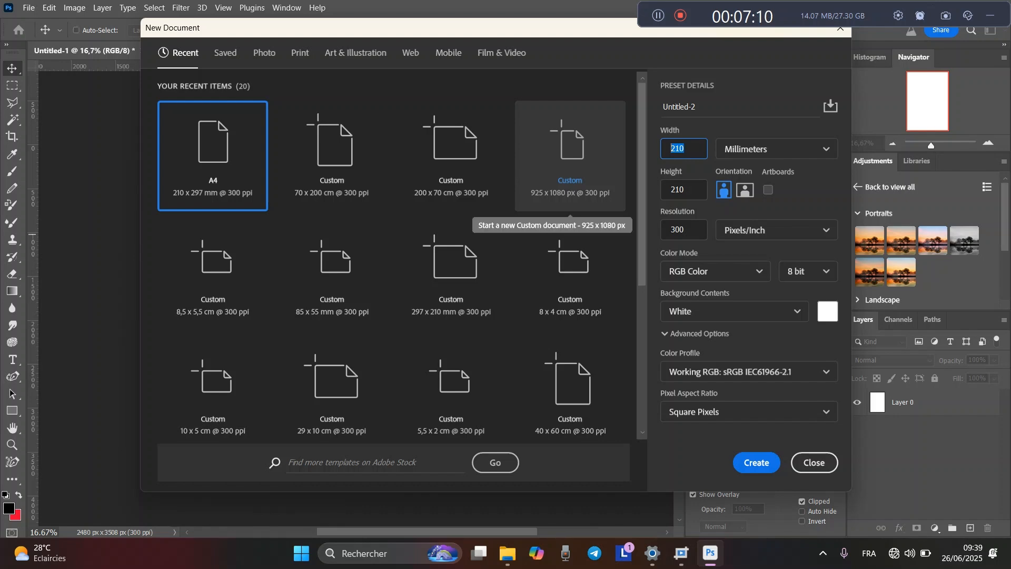
text(297)
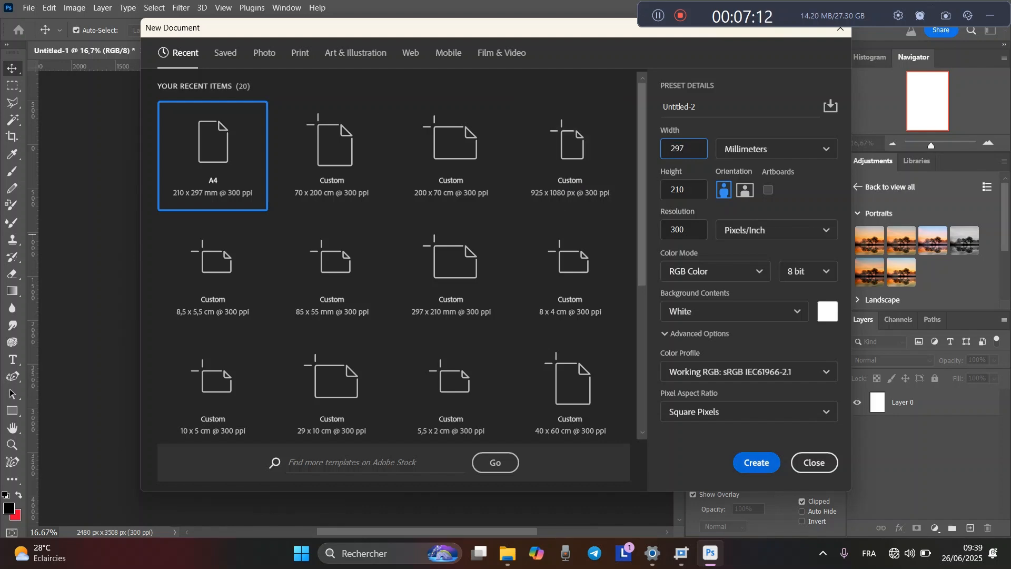
key(Return)
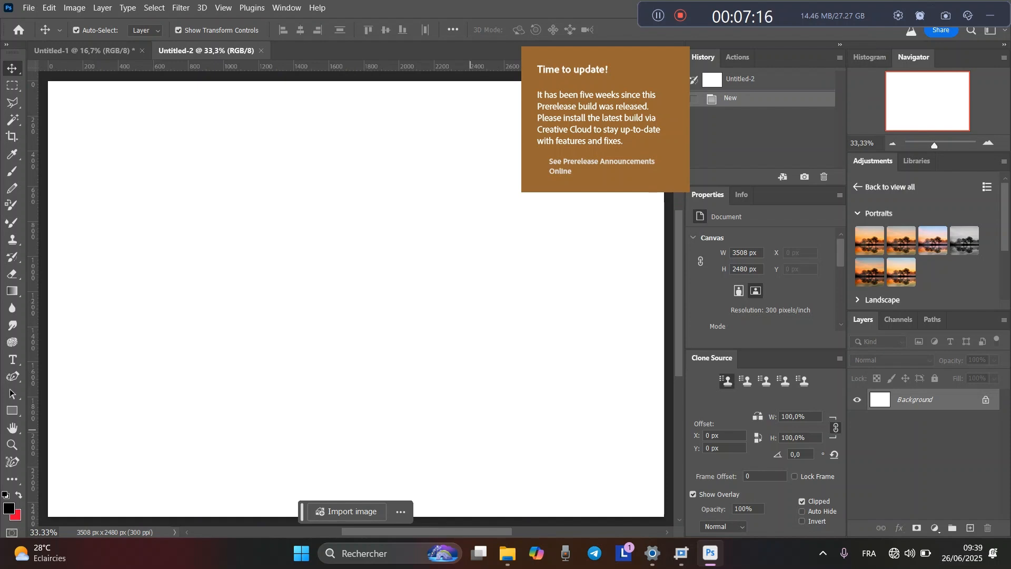
key(ctrl+minus)
key(ctrl+minus)
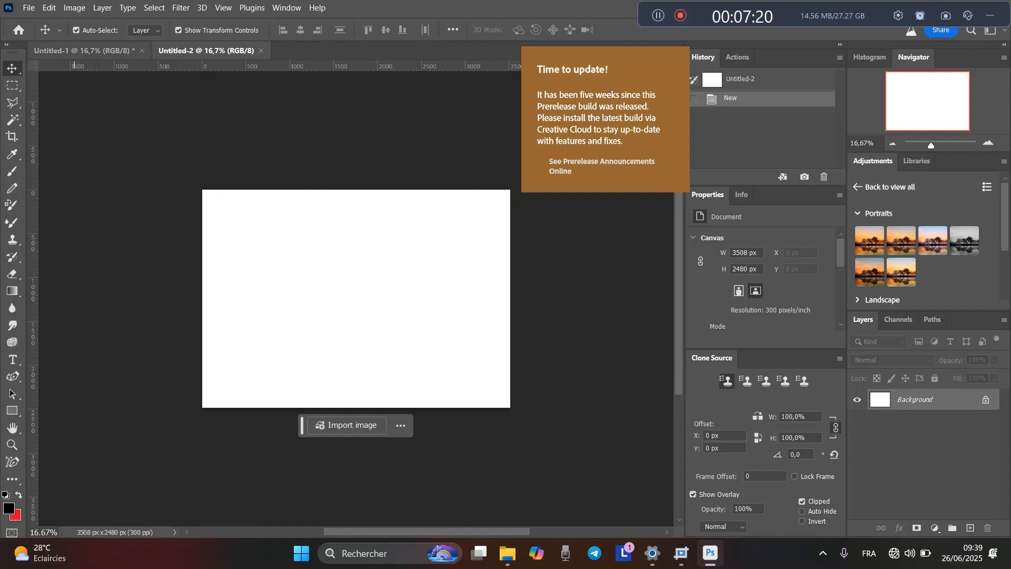
- Unlock the landscape document's Background layer, deselect it, and compare this document with the portrait A4 one
click(82, 50)
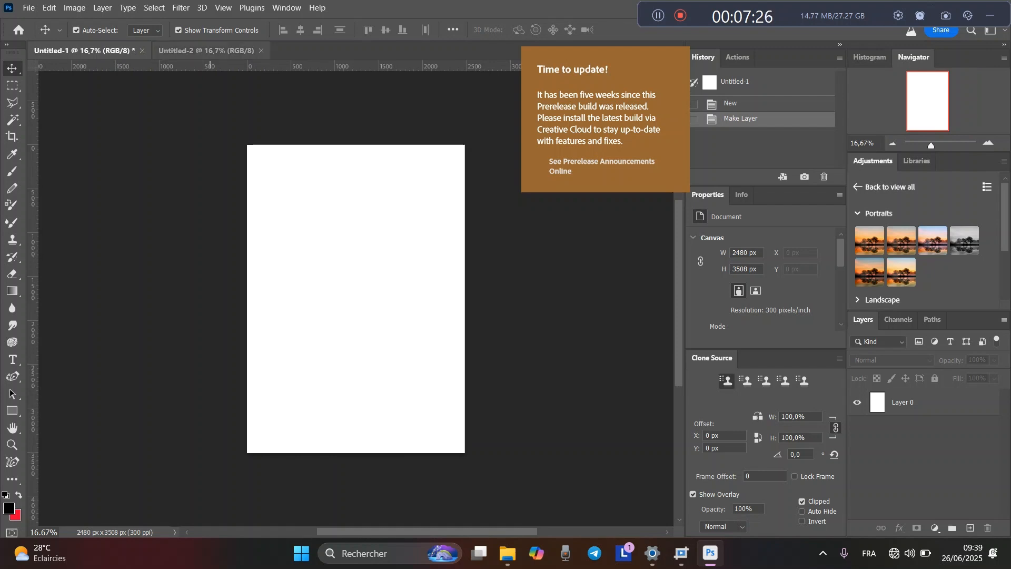
click(206, 50)
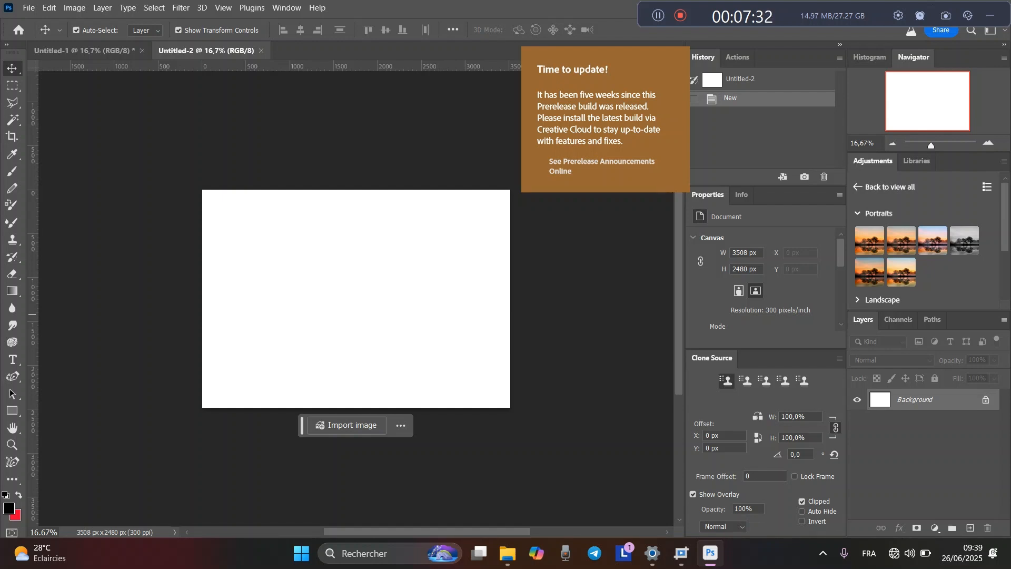
click(985, 400)
click(925, 463)
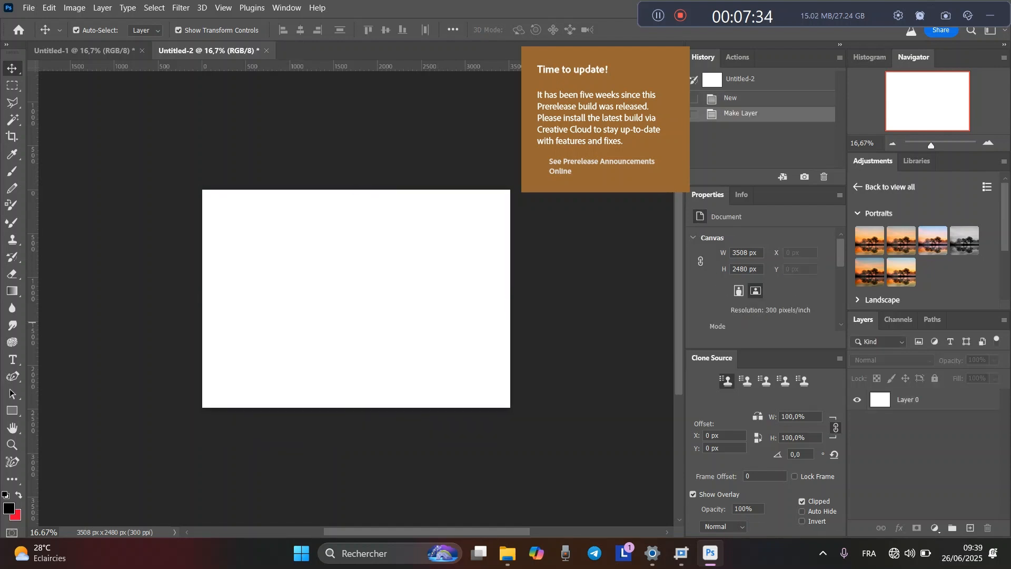
click(102, 51)
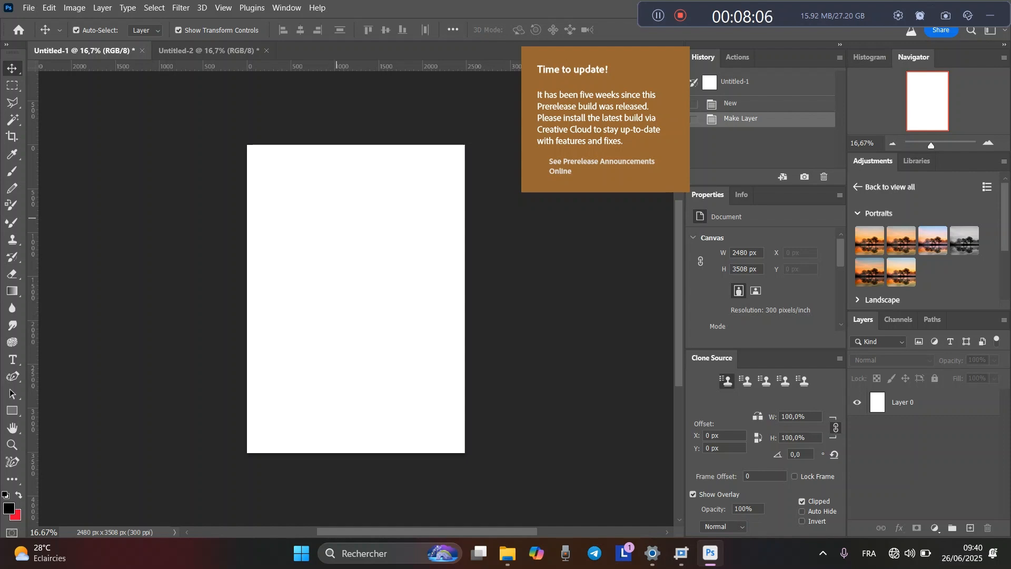
click(208, 51)
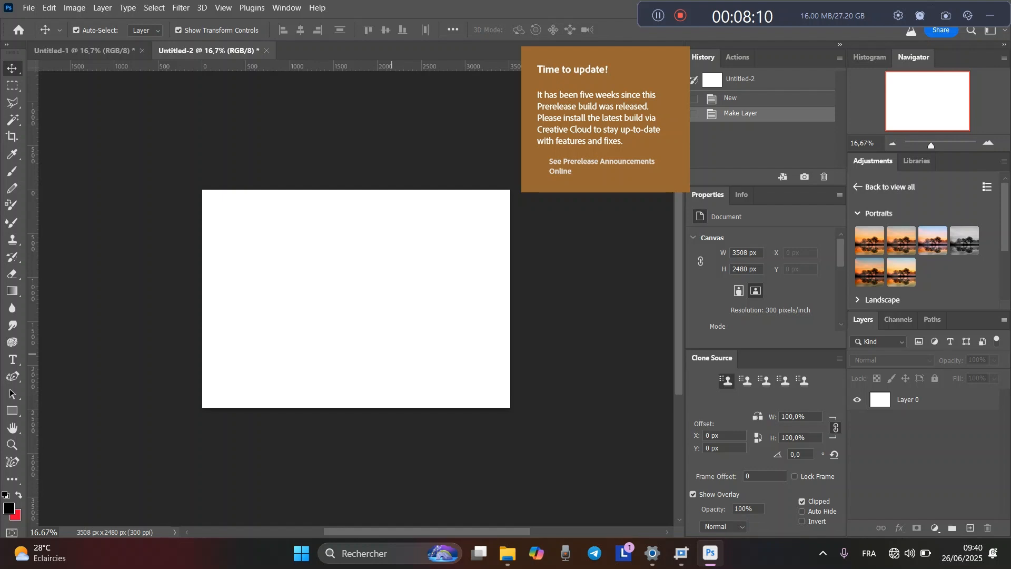
- Start another new document and change its size unit to Centimeters
key(ctrl)
key(ctrl+n)
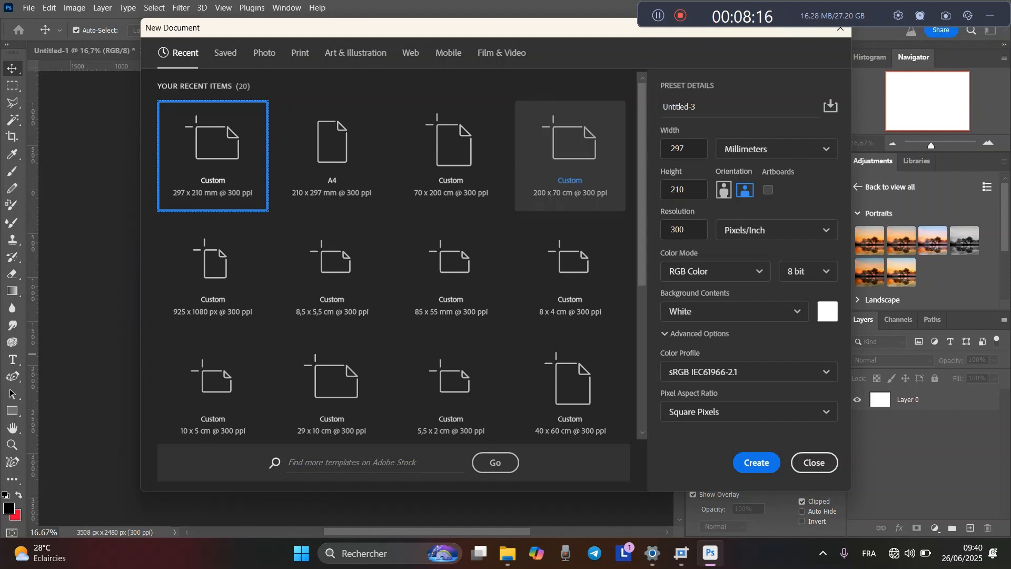
click(745, 149)
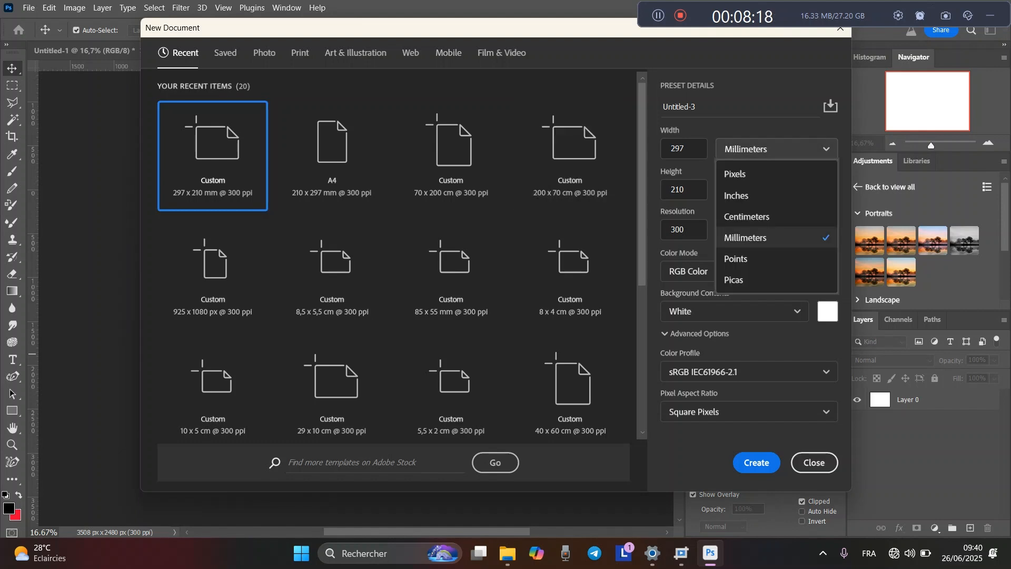
click(746, 217)
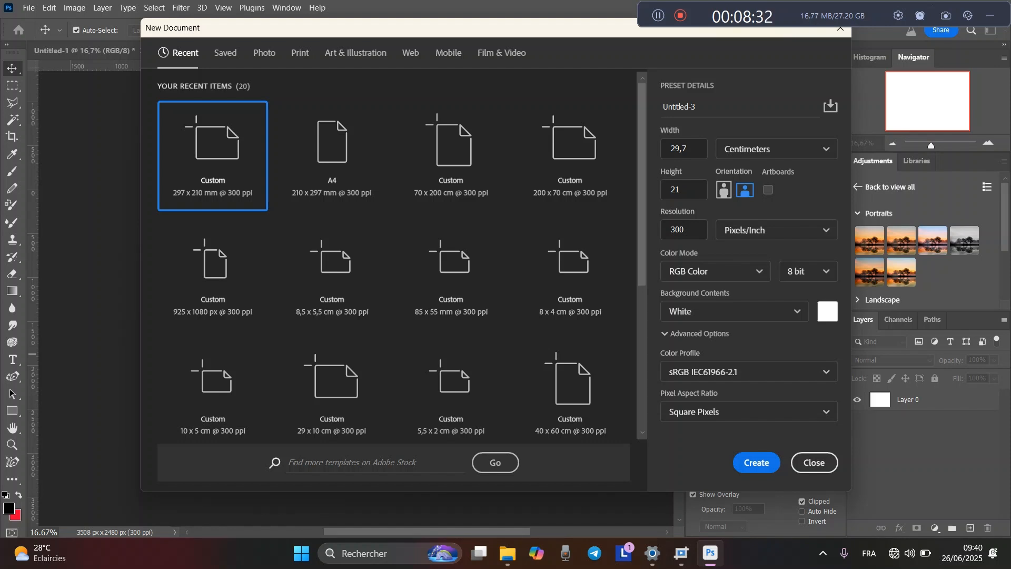
click(776, 149)
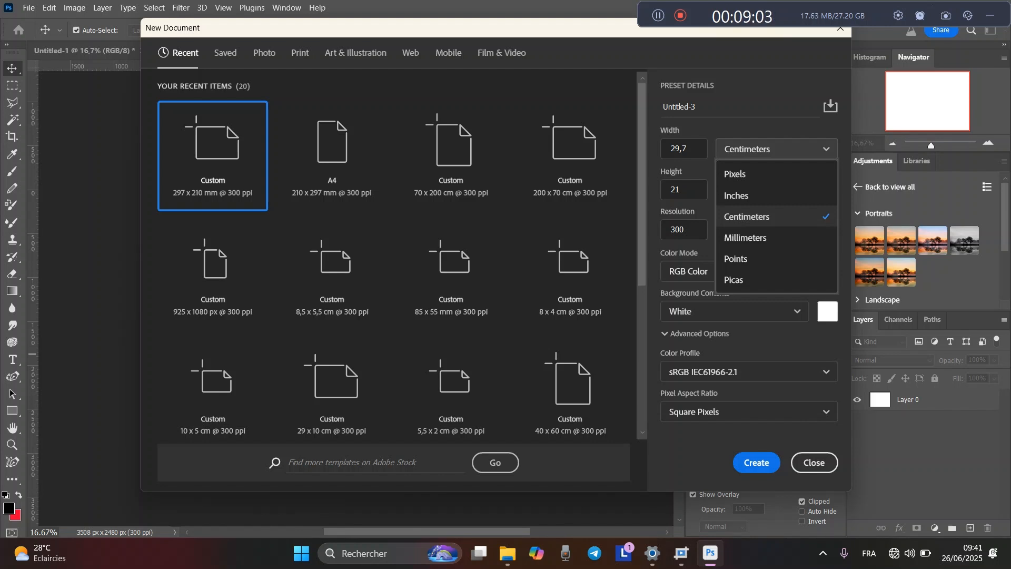
click(746, 216)
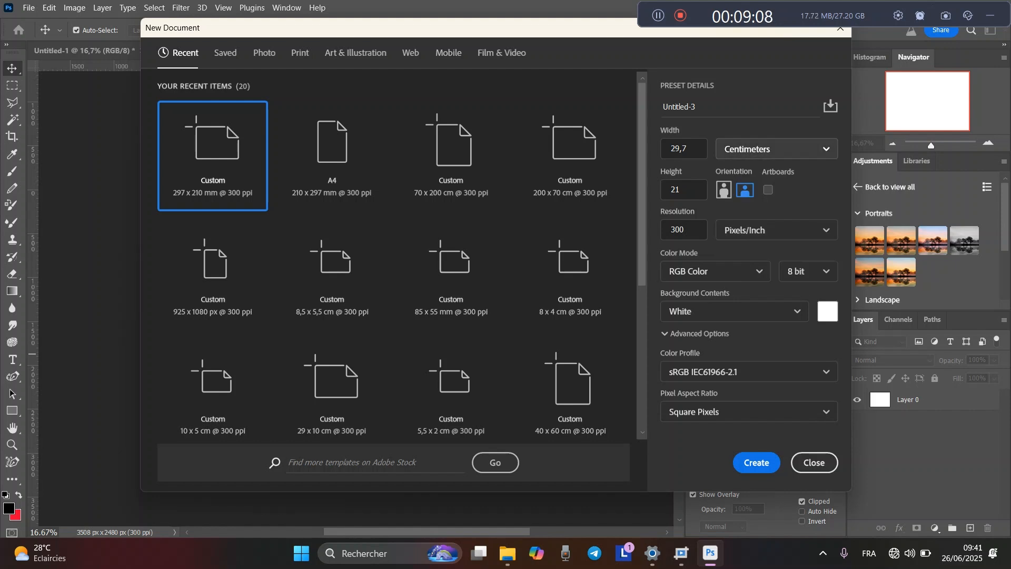
- Set the new document's width and height to 600 cm each and create it
click(774, 149)
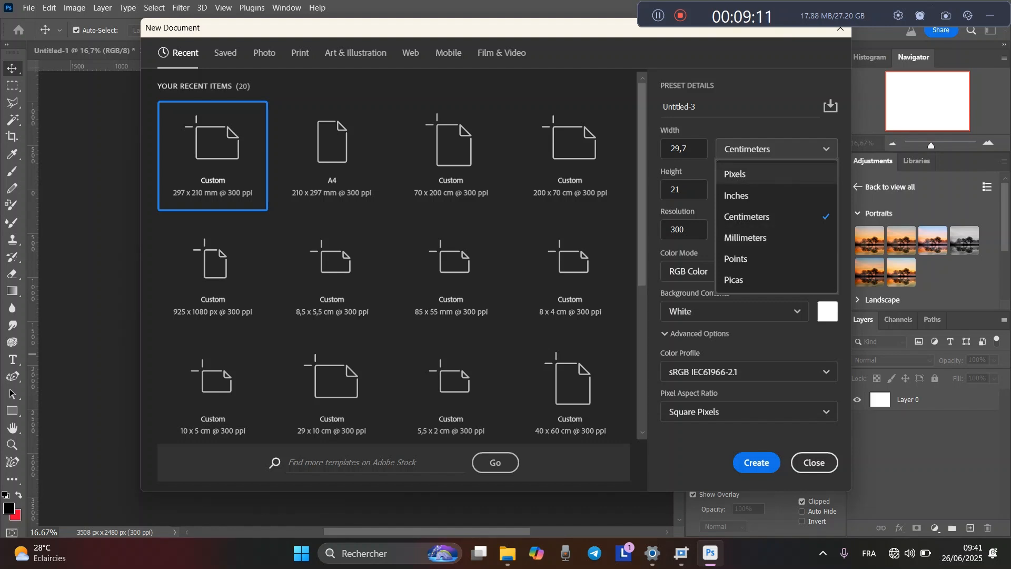
click(687, 148)
key(ctrl+a)
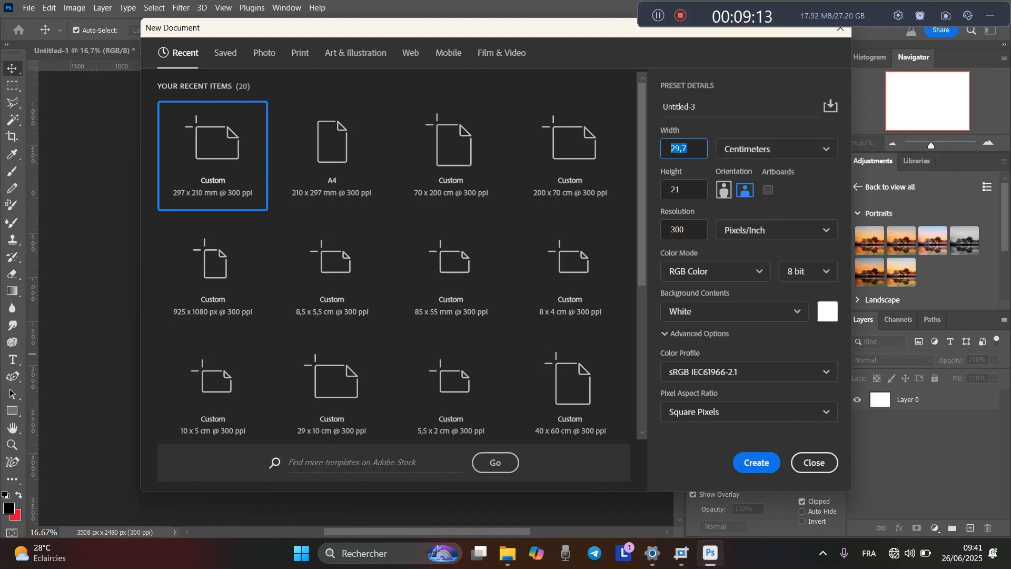
text(600)
key(Tab)
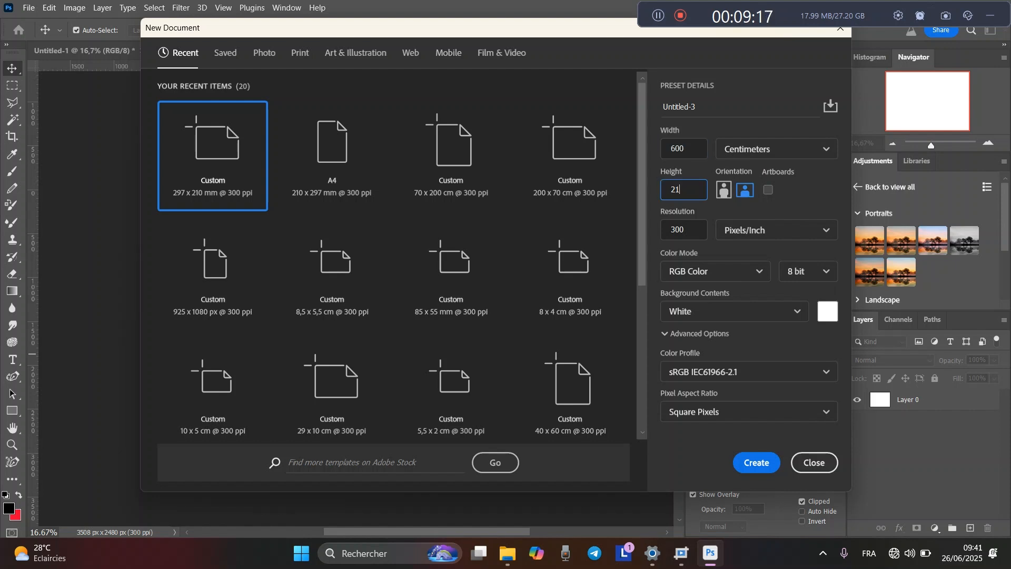
text(600)
key(Return)
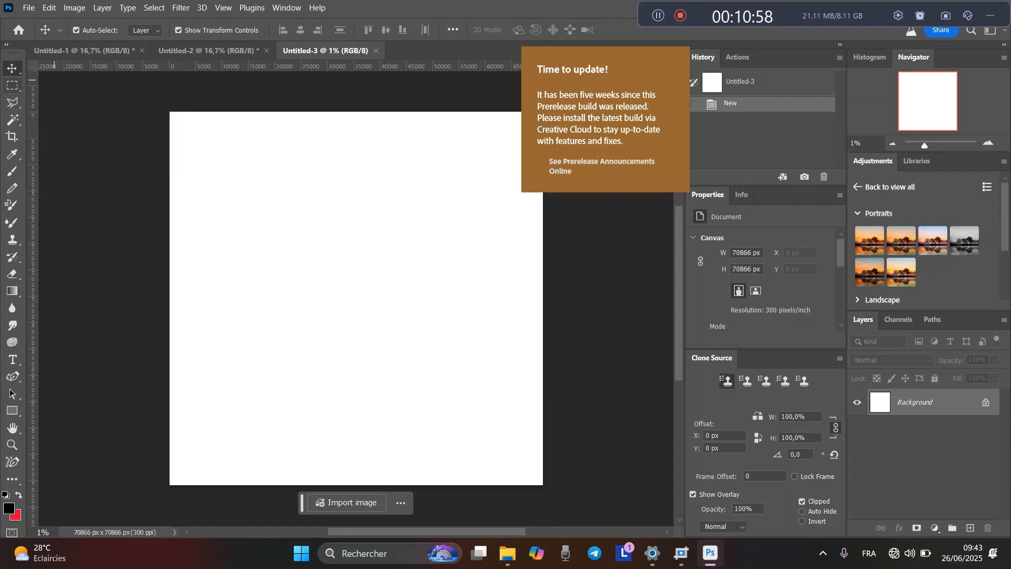
- Examine the Rectangular Marquee, Polygonal Lasso, Magic Wand and Move tools and their options, ending with the Magic Wand active
click(12, 86)
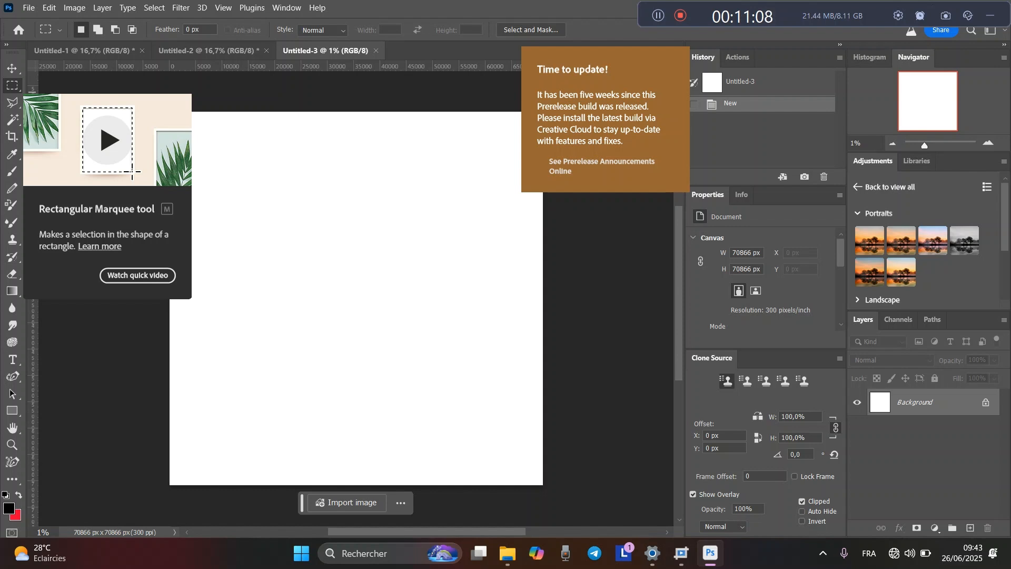
right_click(12, 86)
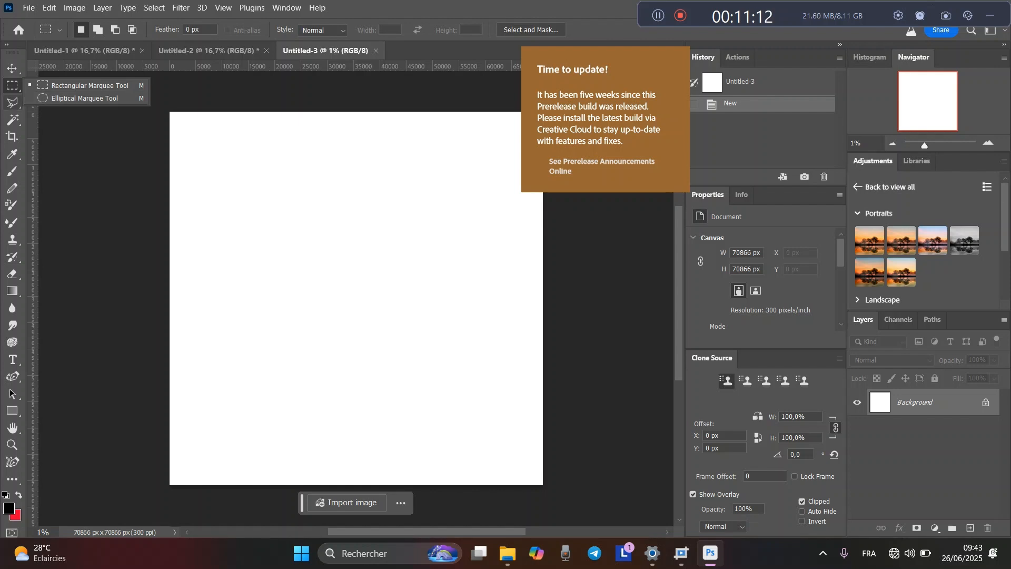
click(12, 103)
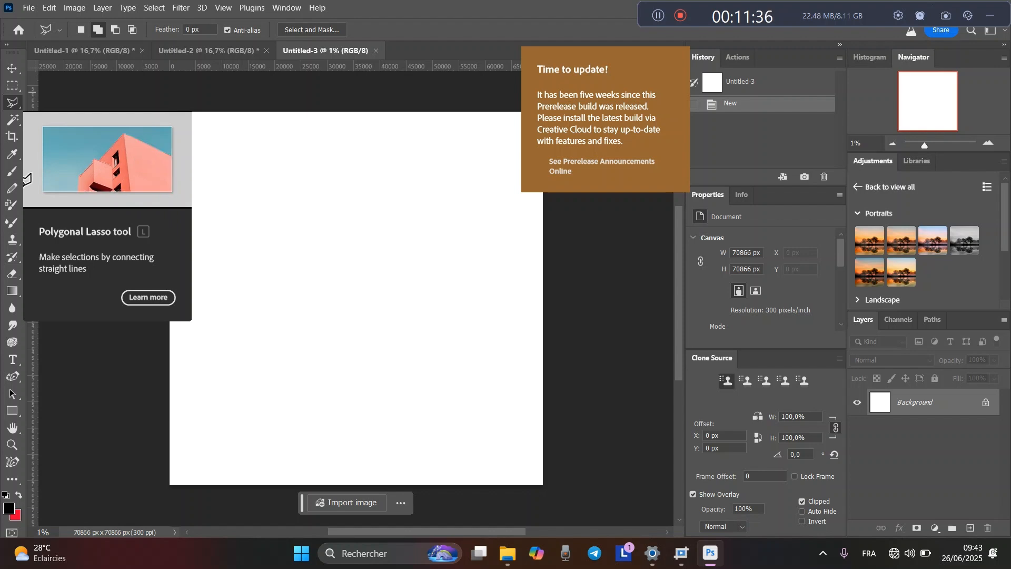
click(12, 119)
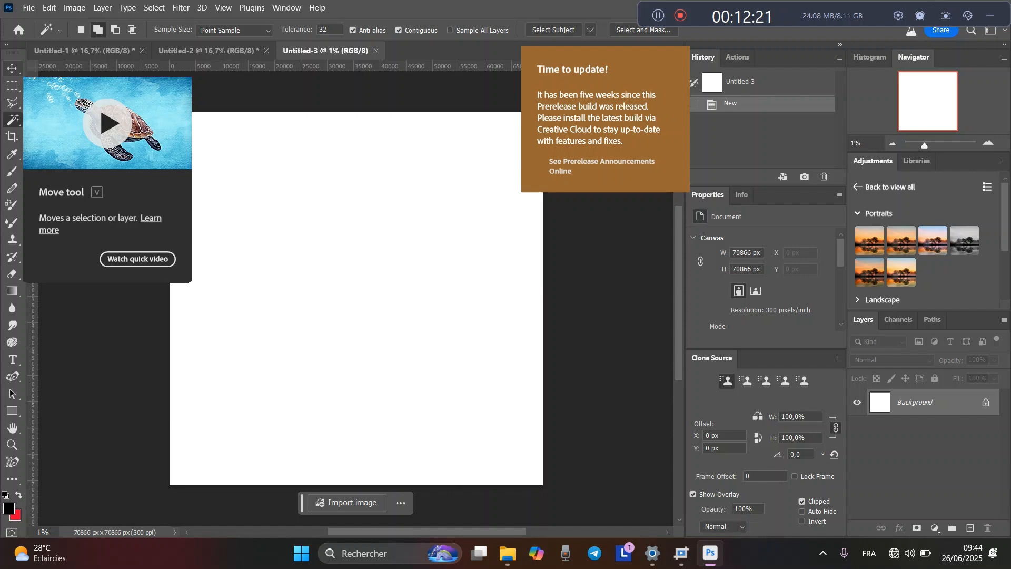
key(v)
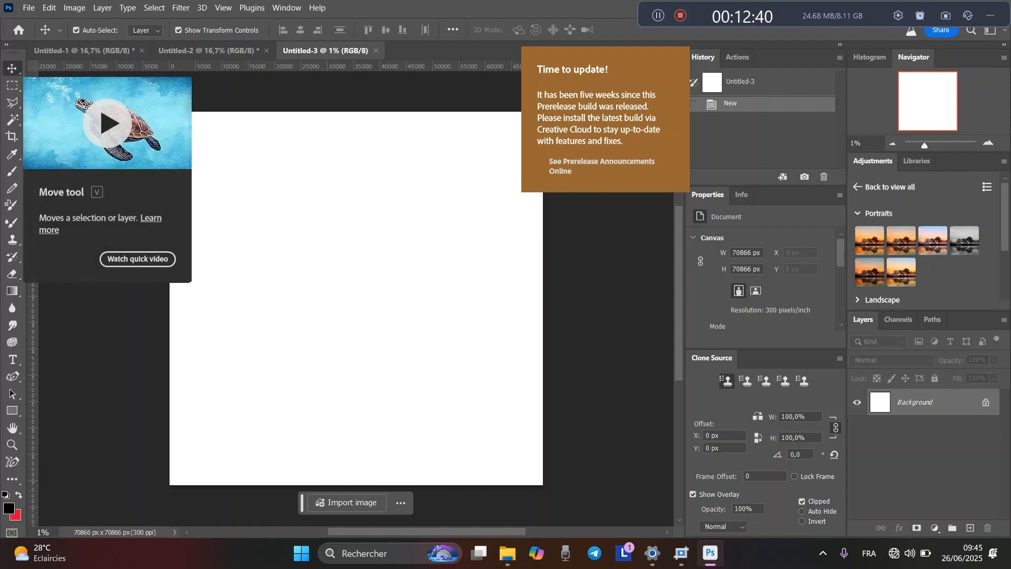
click(12, 85)
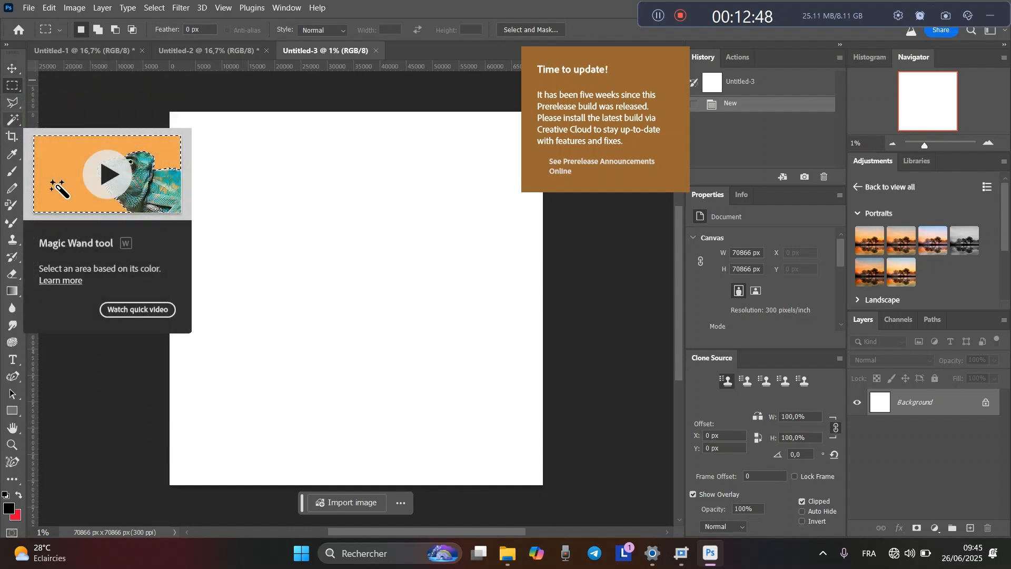
click(12, 120)
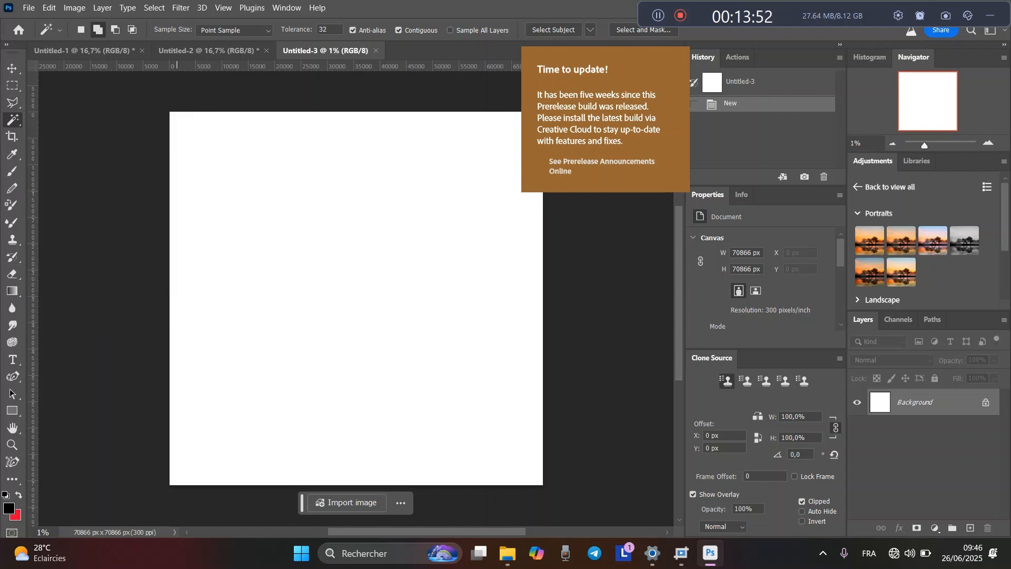
- Compare the three open documents in turn: portrait A4, landscape A4 and the 600 x 600 cm one
click(658, 15)
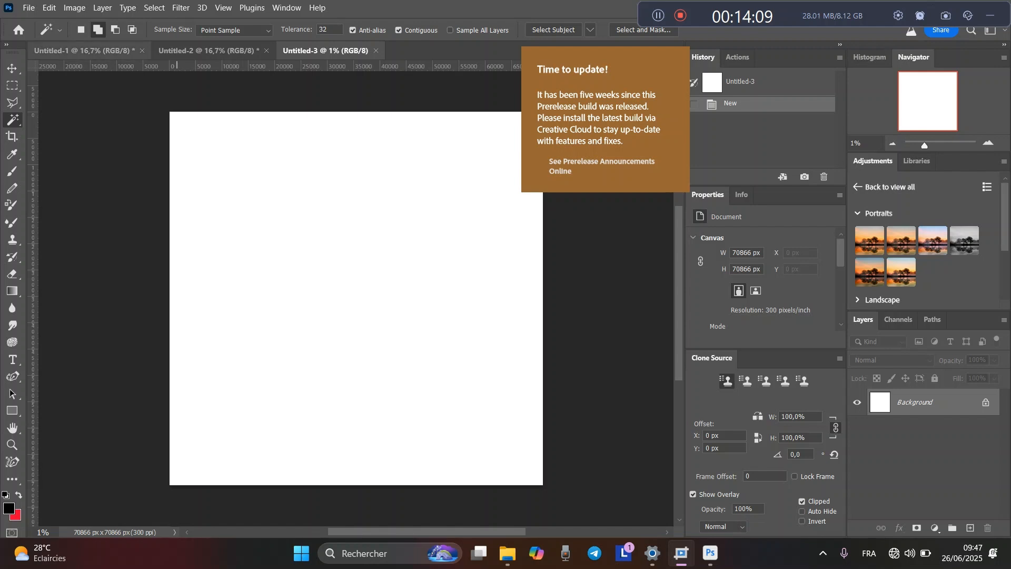
click(115, 51)
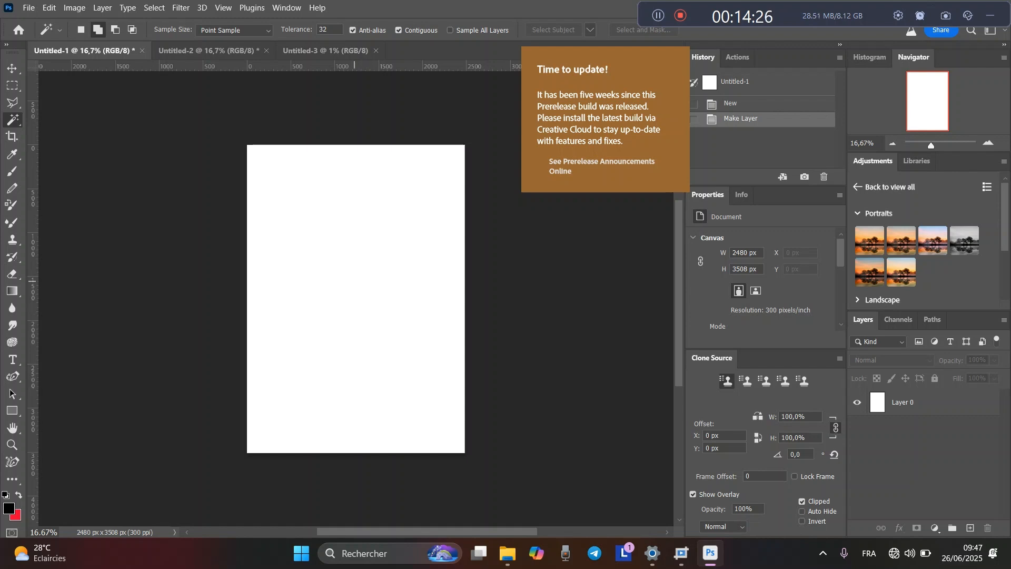
click(208, 51)
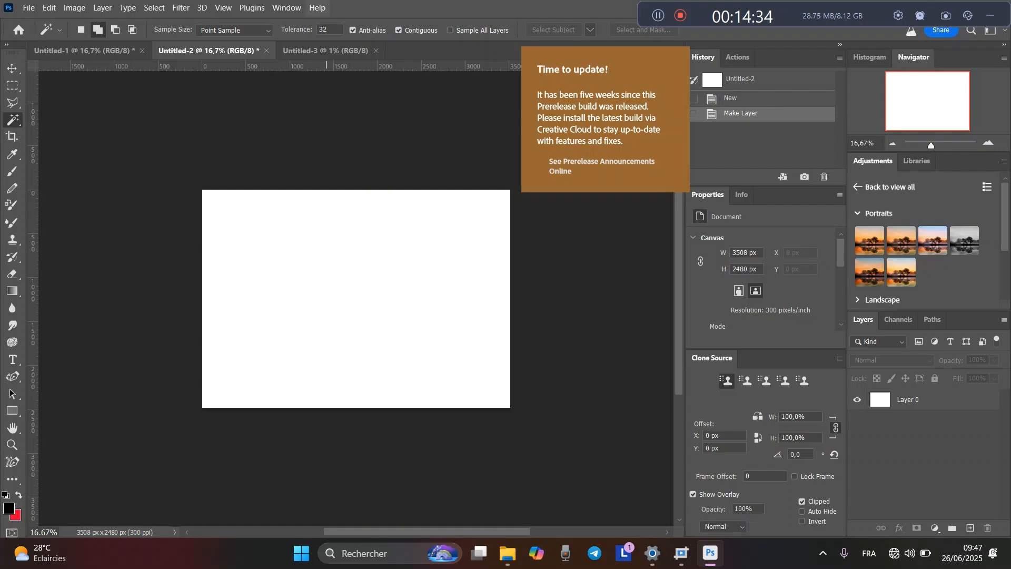
click(325, 51)
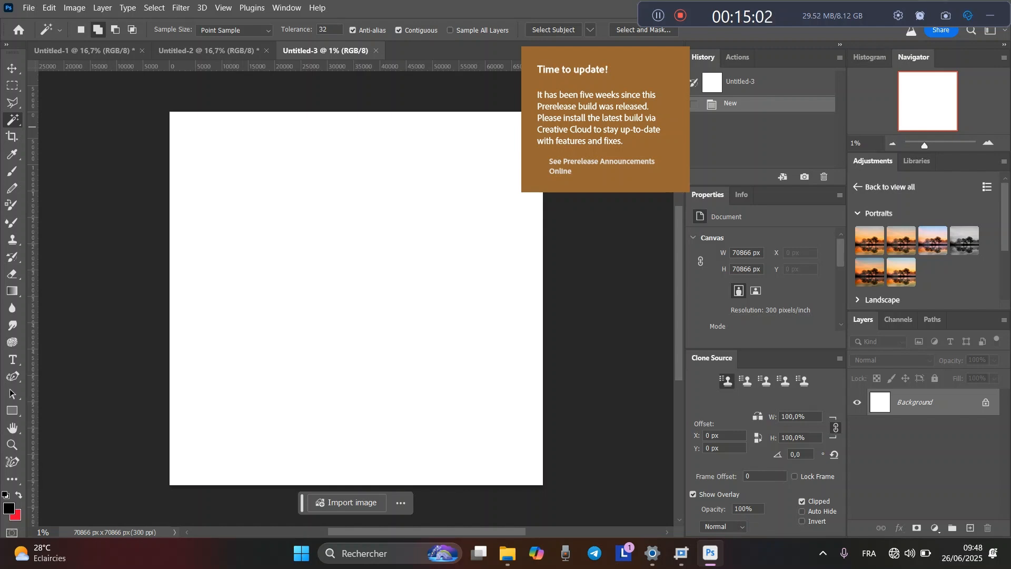
click(990, 16)
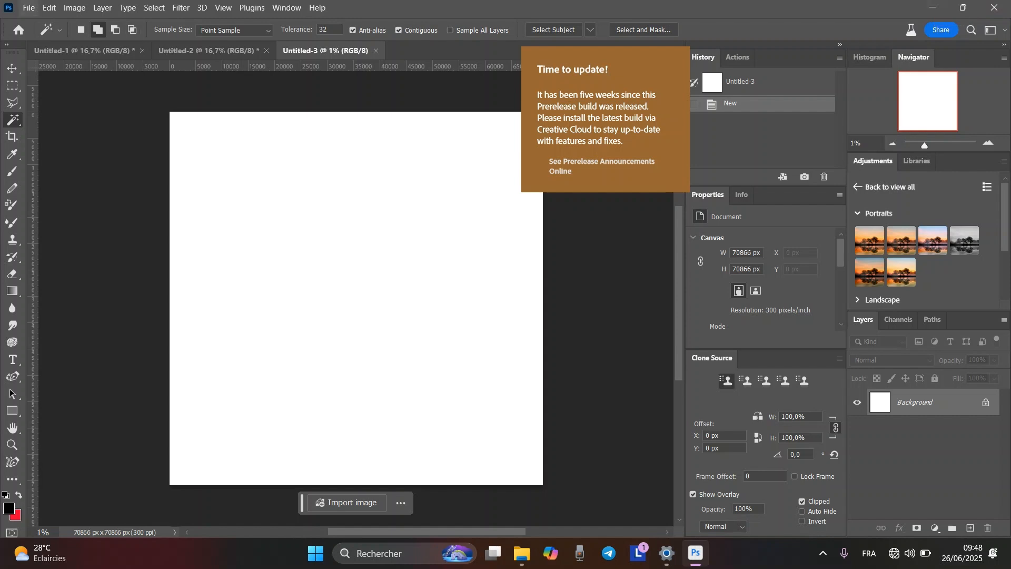
- Bring up the New Document settings twice, closing them each time without creating a document
click(29, 8)
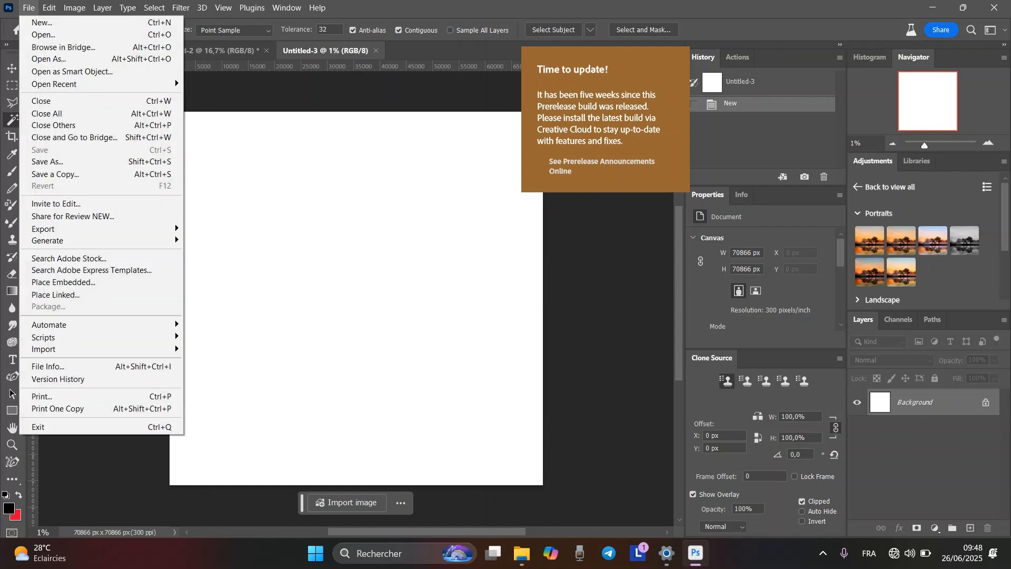
key(Down)
key(Down)
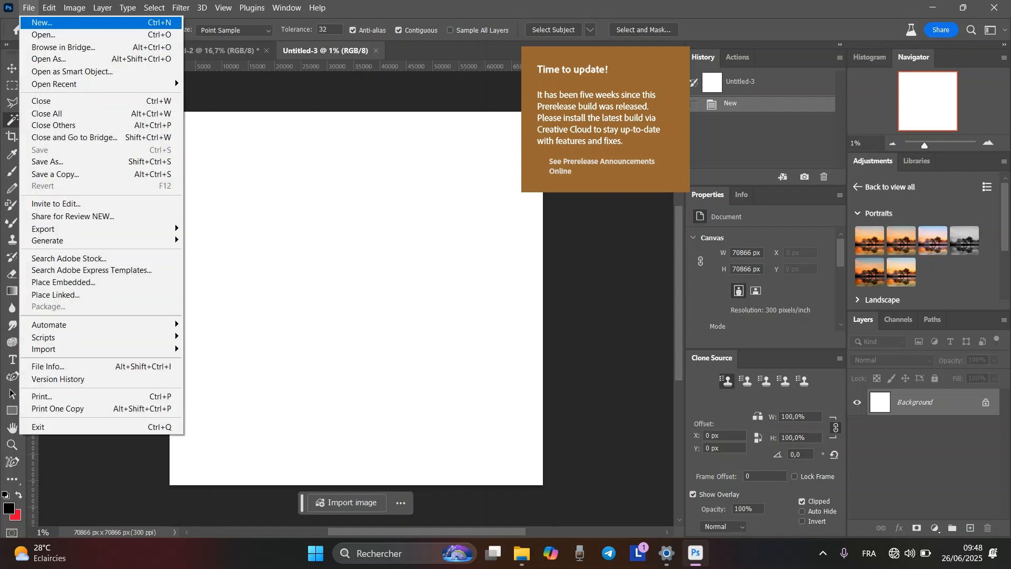
key(Up)
key(Return)
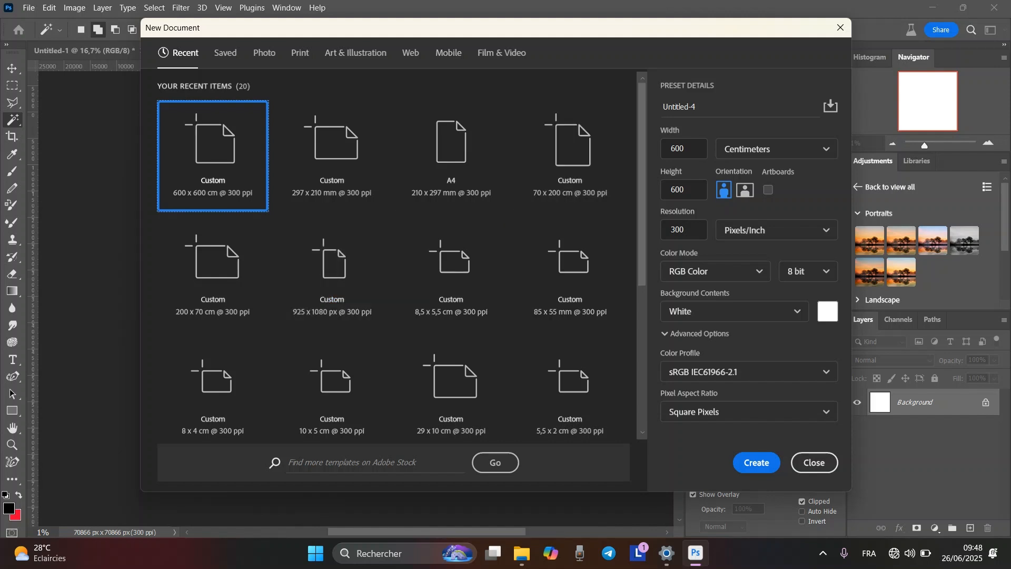
click(840, 28)
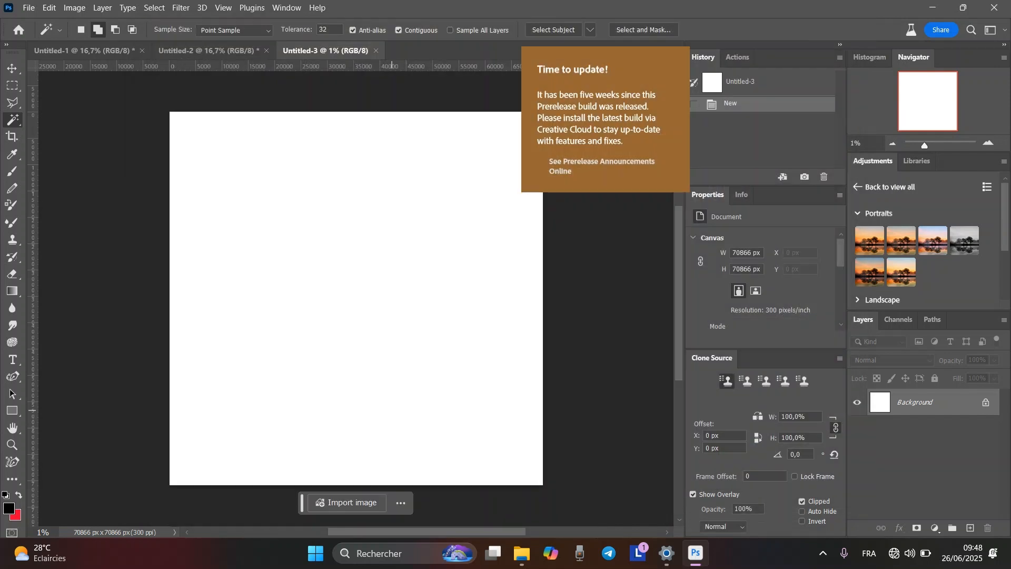
key(ctrl+n)
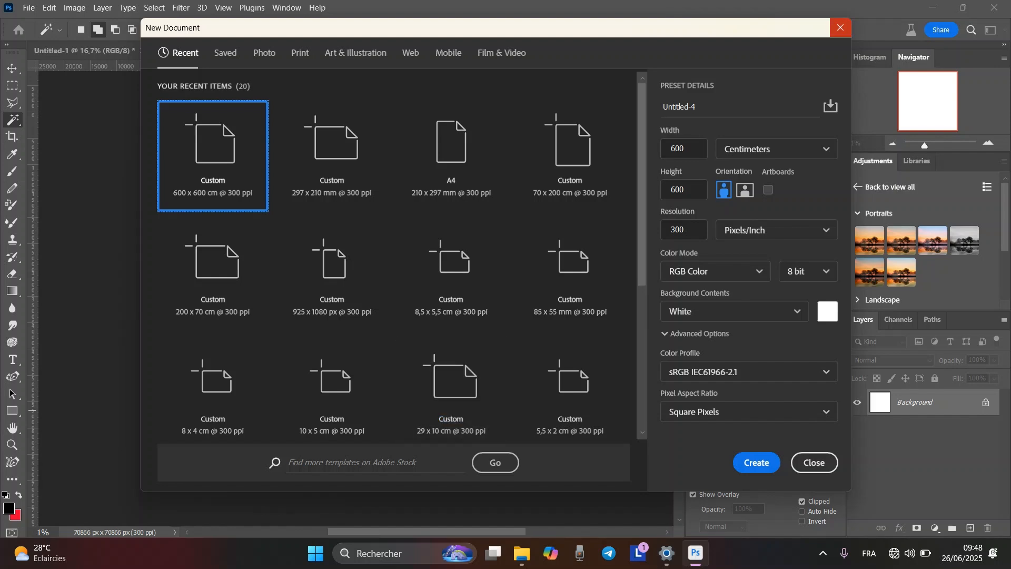
click(840, 28)
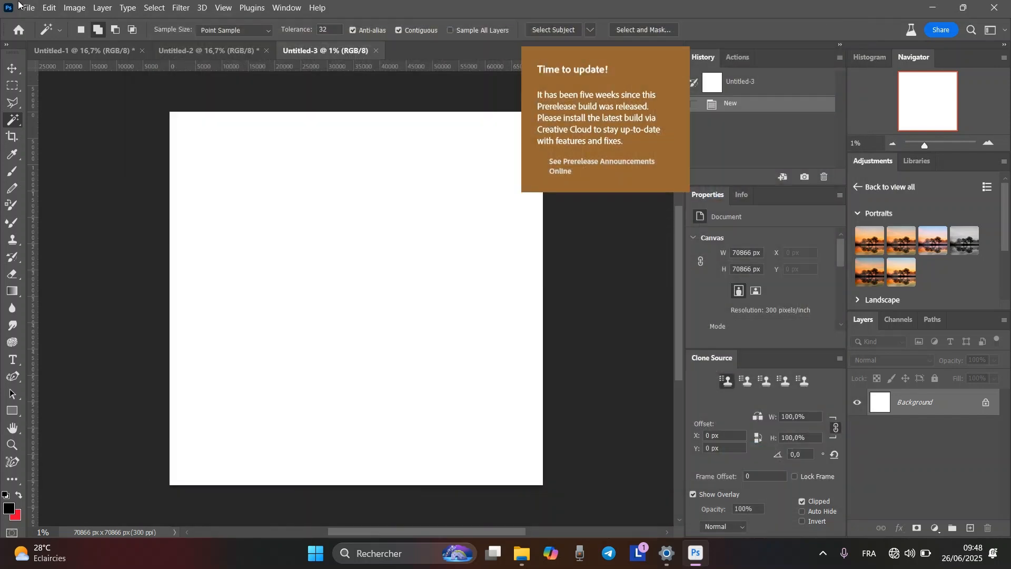
- Bring up the dialog for opening an existing file and close it without choosing one
click(28, 7)
mouse_move(49, 7)
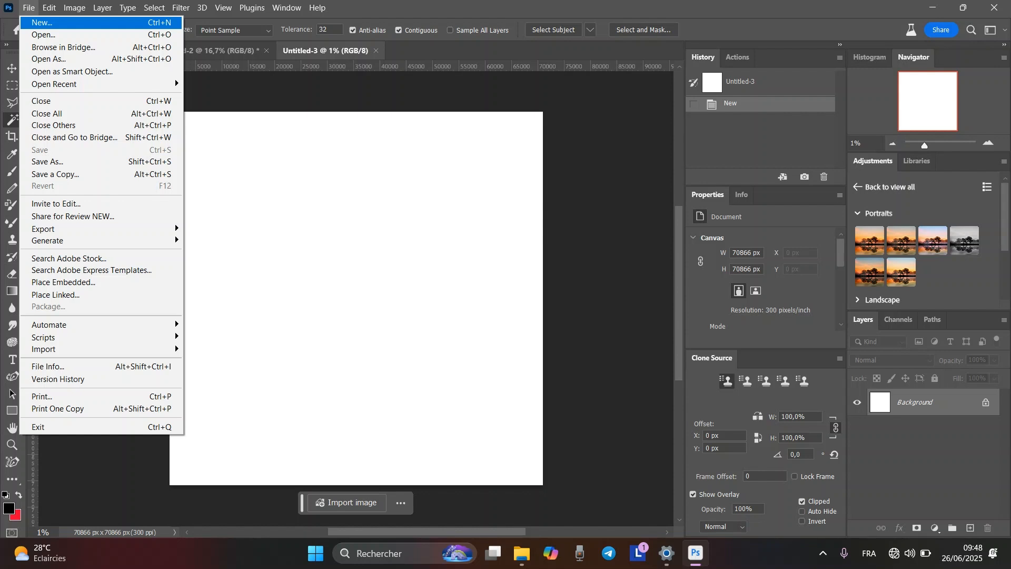
key(Down)
key(Return)
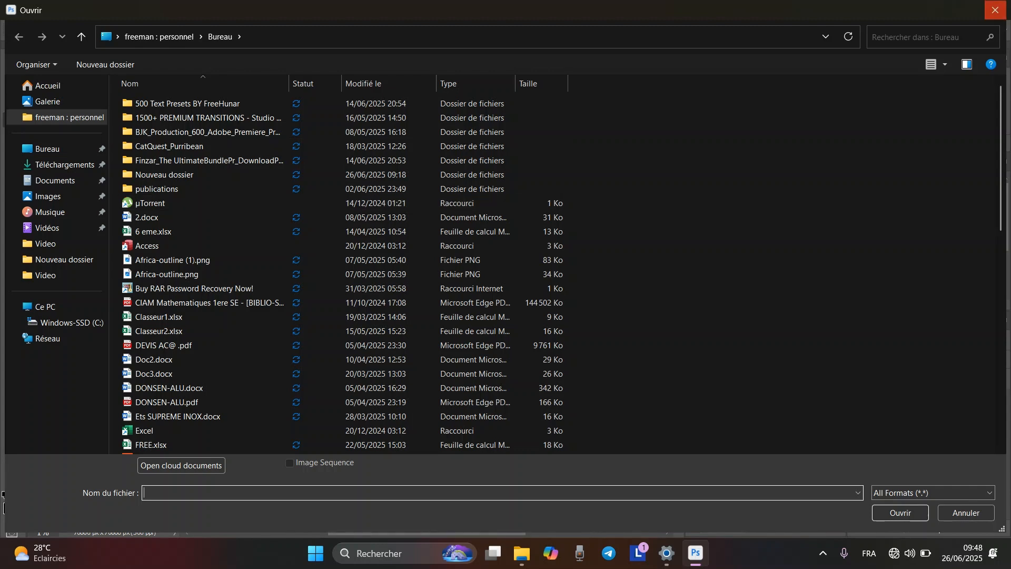
click(995, 10)
- Open IMG-20241004-WA0095.jpg from the desktop in Photoshop and unlock its Background layer
click(932, 7)
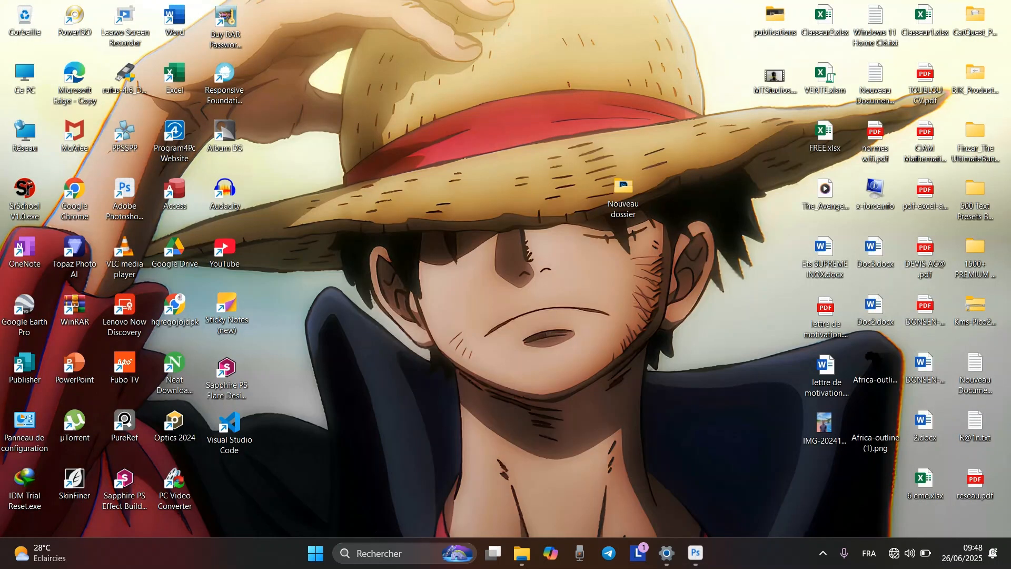
click(825, 425)
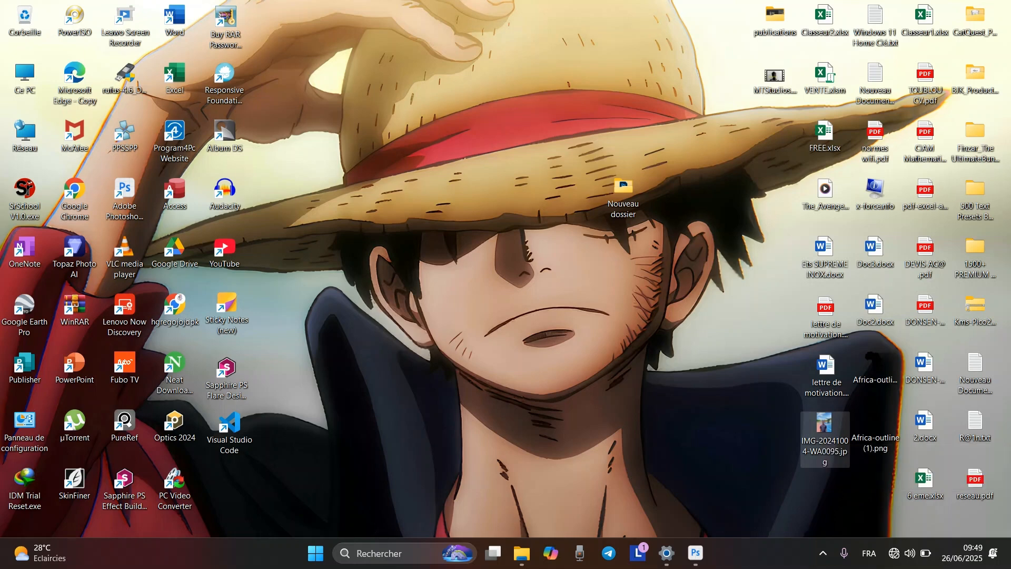
drag(824, 425, 125, 194)
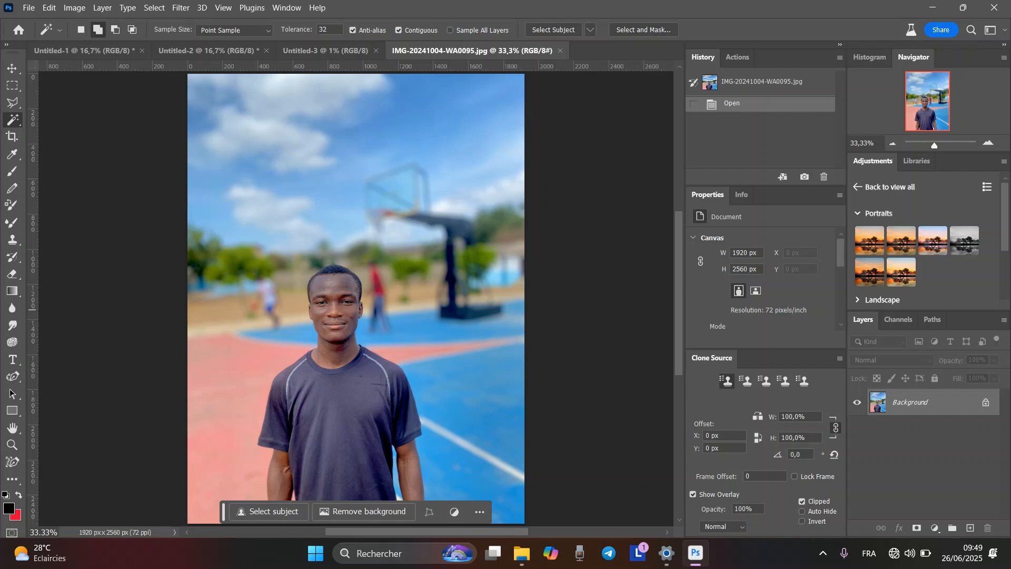
click(985, 402)
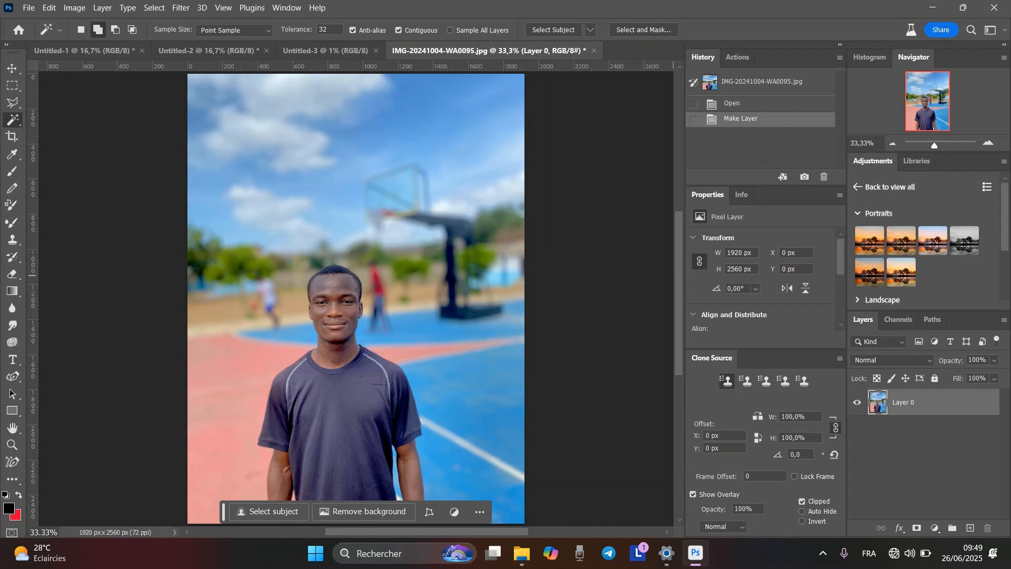
- Use the Zoom tool to enlarge the photo view to 50% and reduce it to 25%
scroll(356, 298, down, 1)
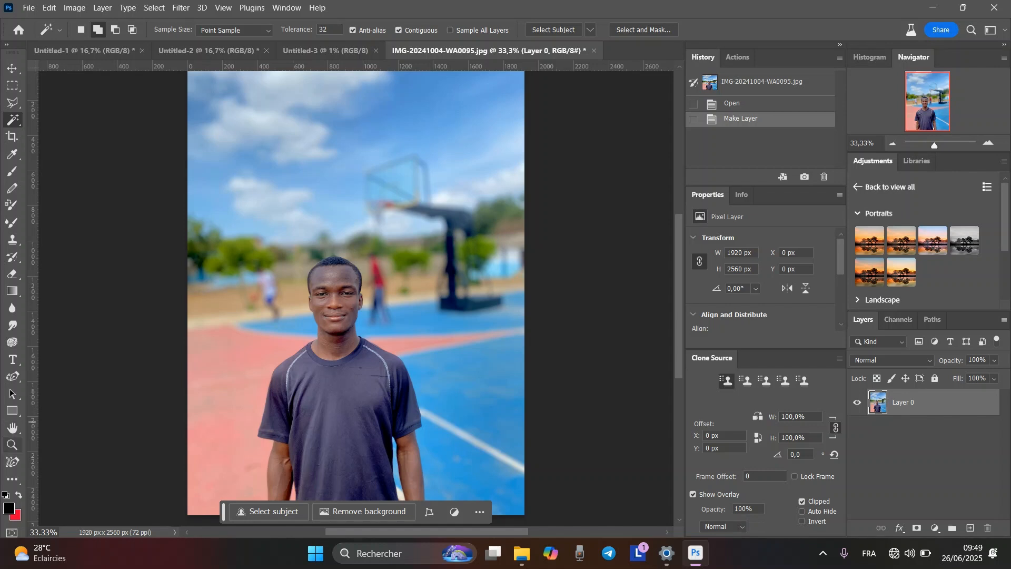
click(12, 445)
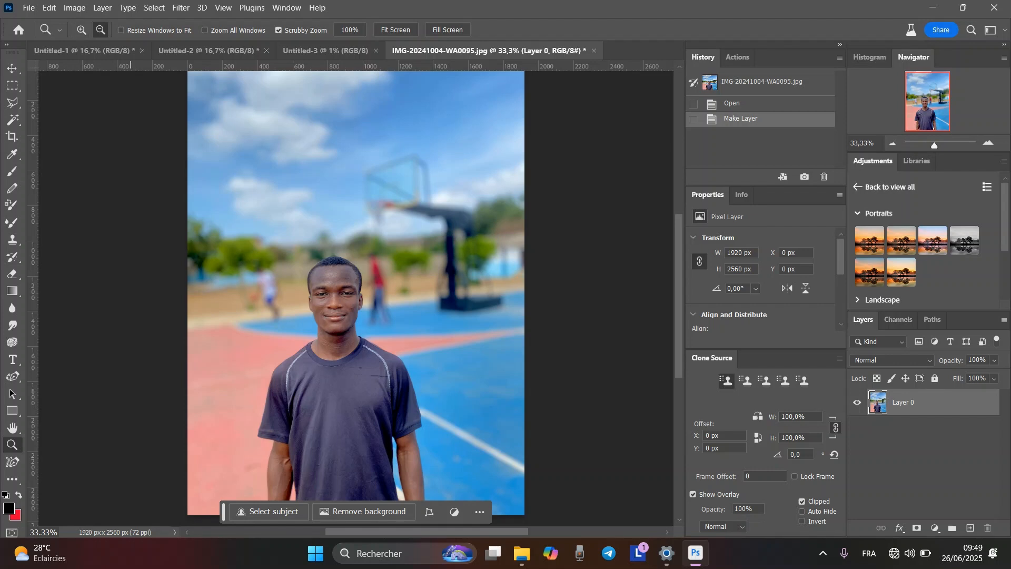
click(60, 30)
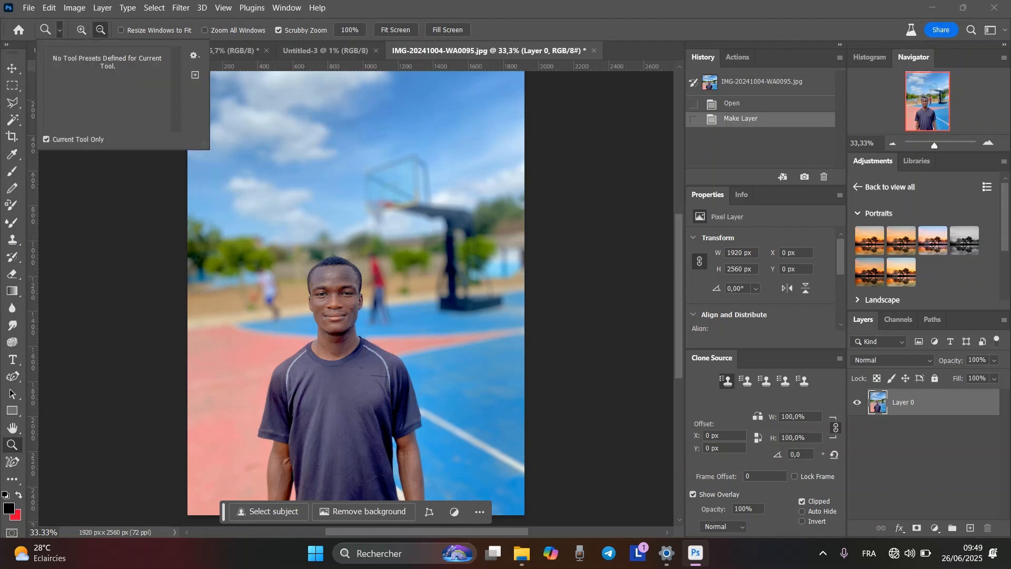
click(59, 30)
click(59, 30)
click(60, 30)
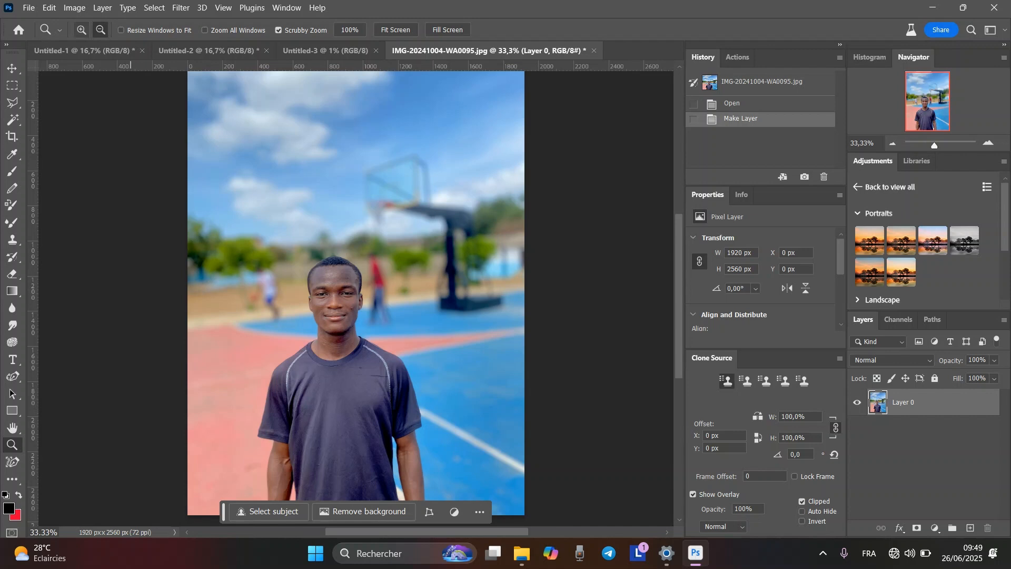
click(82, 30)
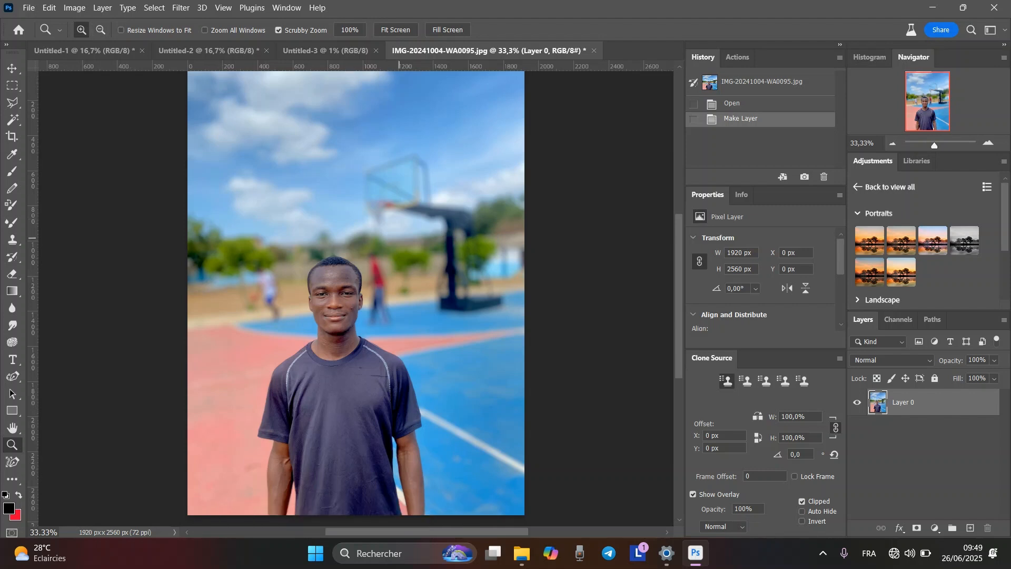
click(398, 239)
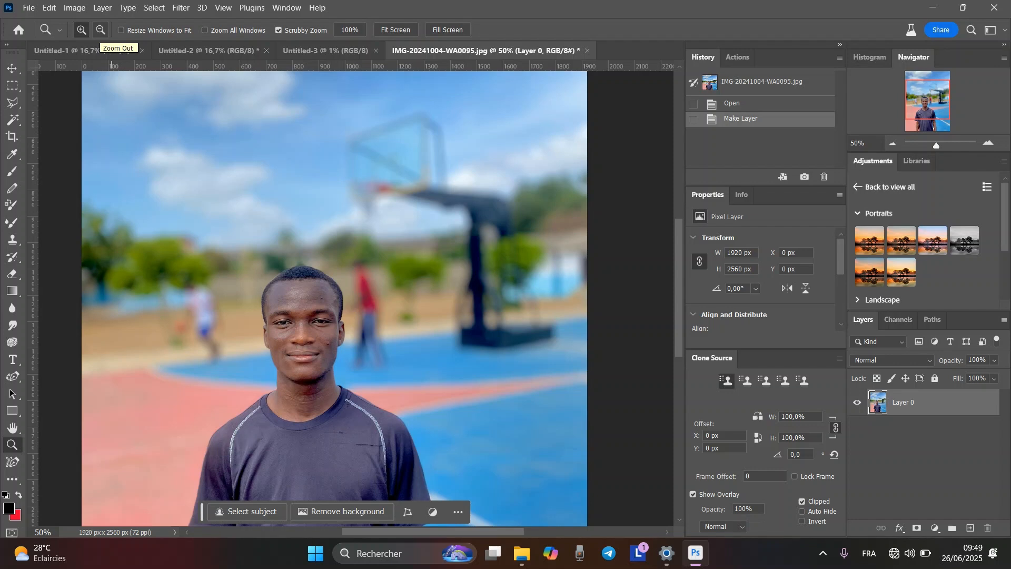
click(101, 30)
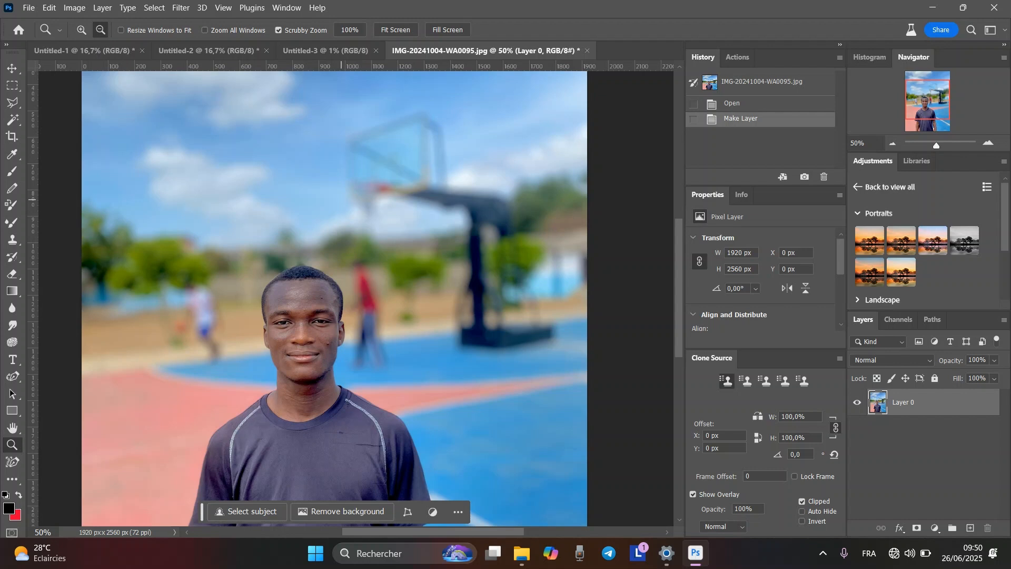
click(341, 199)
click(341, 199)
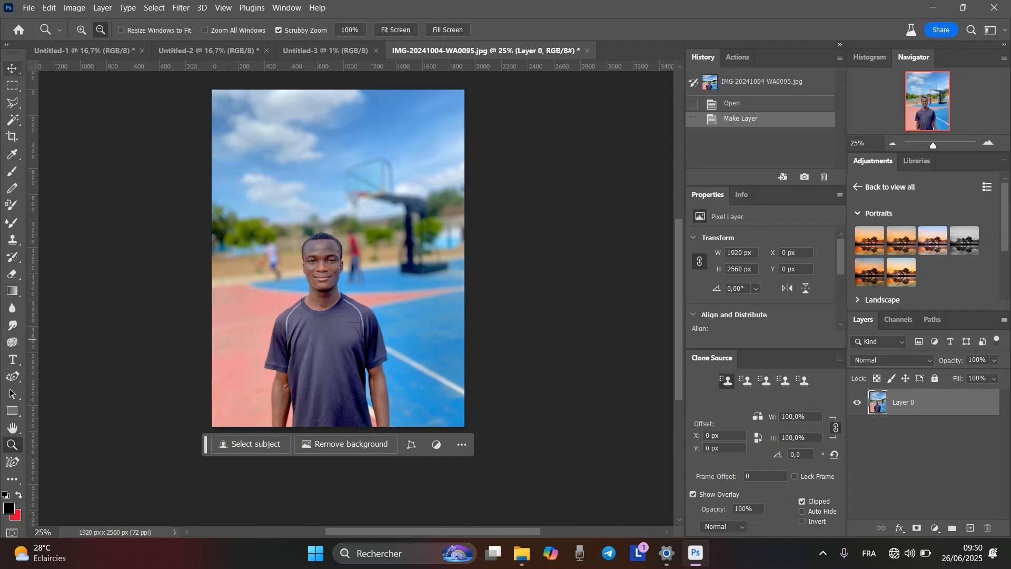
- Activate the Move tool, deselect the photo layer and select it again to compare its transform controls
click(11, 69)
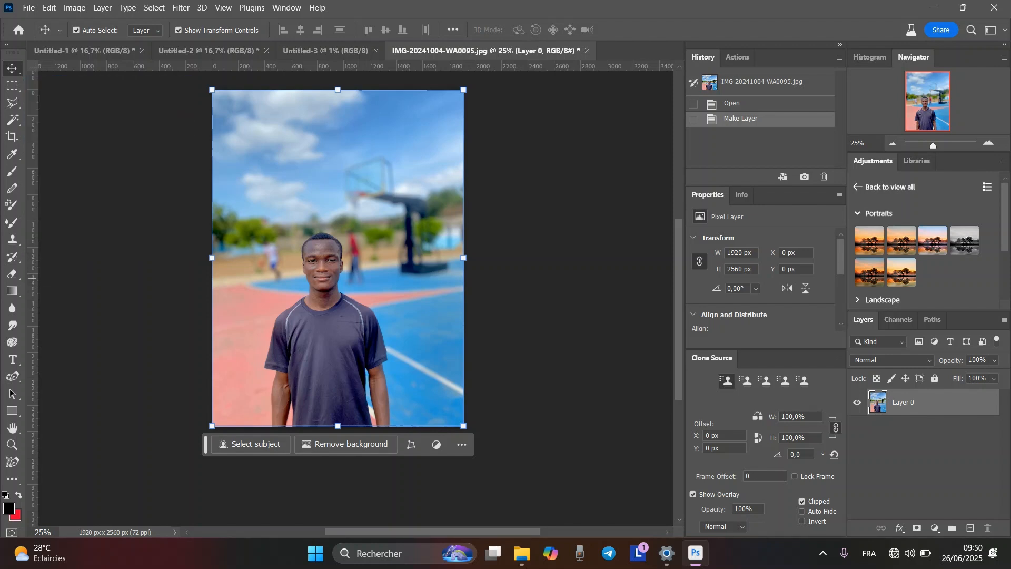
scroll(513, 268, up, 3)
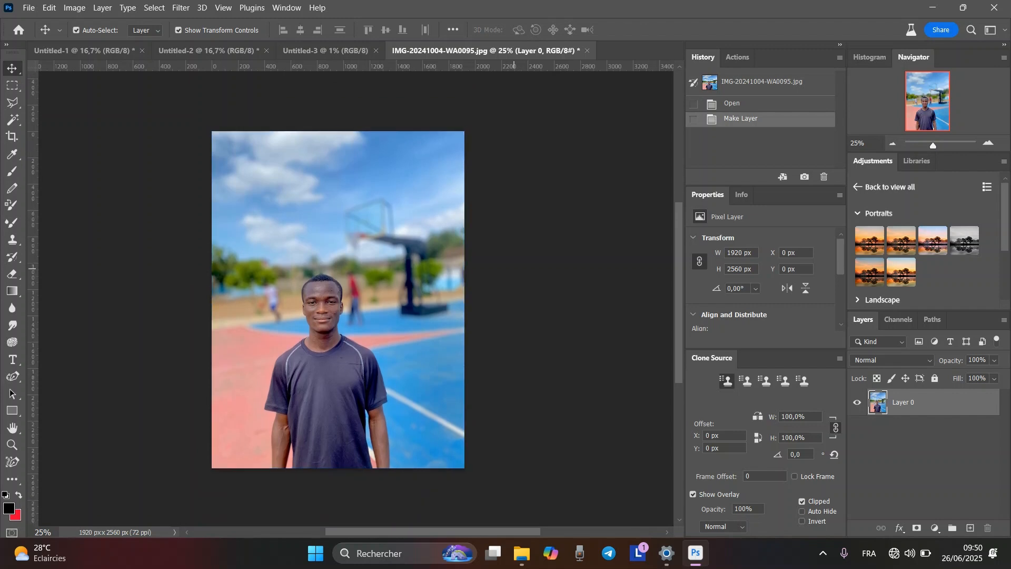
click(513, 269)
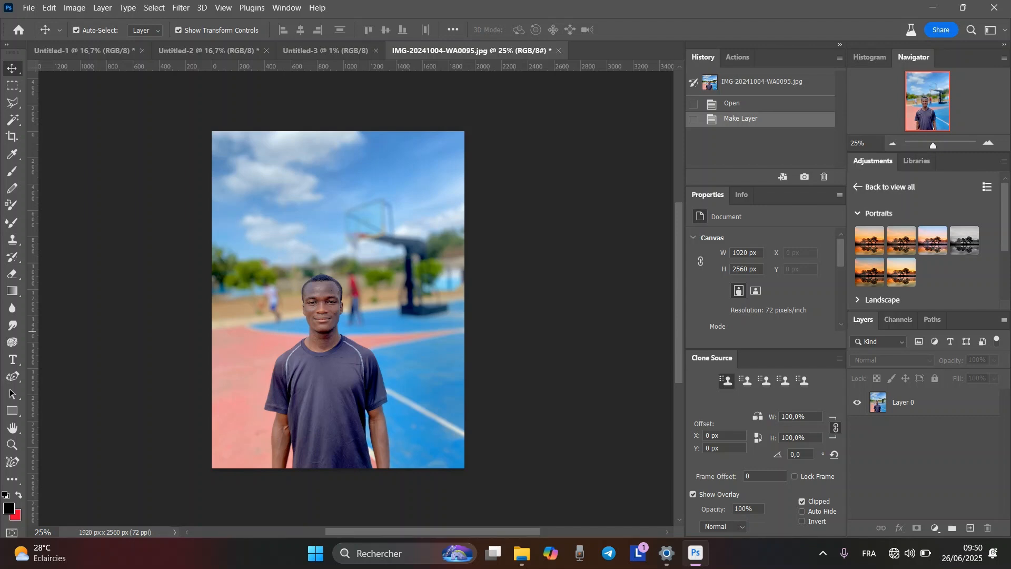
click(935, 403)
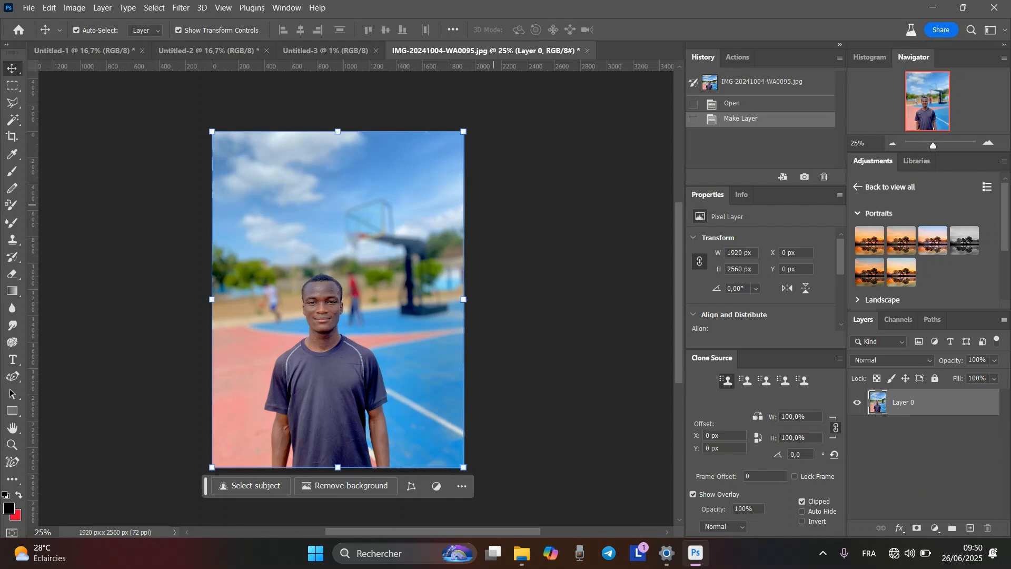
- Select Layer 0 in the portrait A4 document and in the landscape A4 document
click(79, 51)
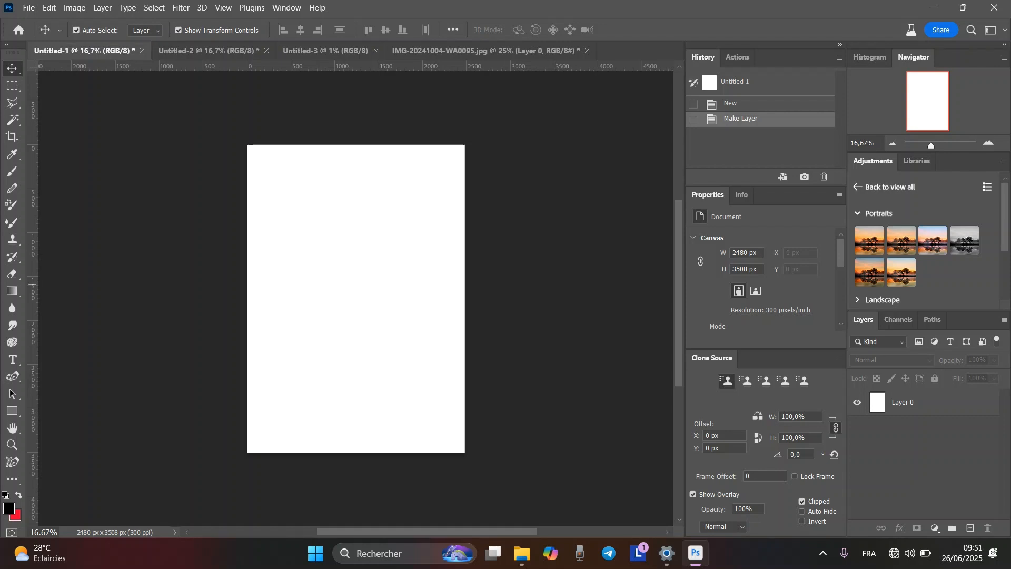
click(927, 402)
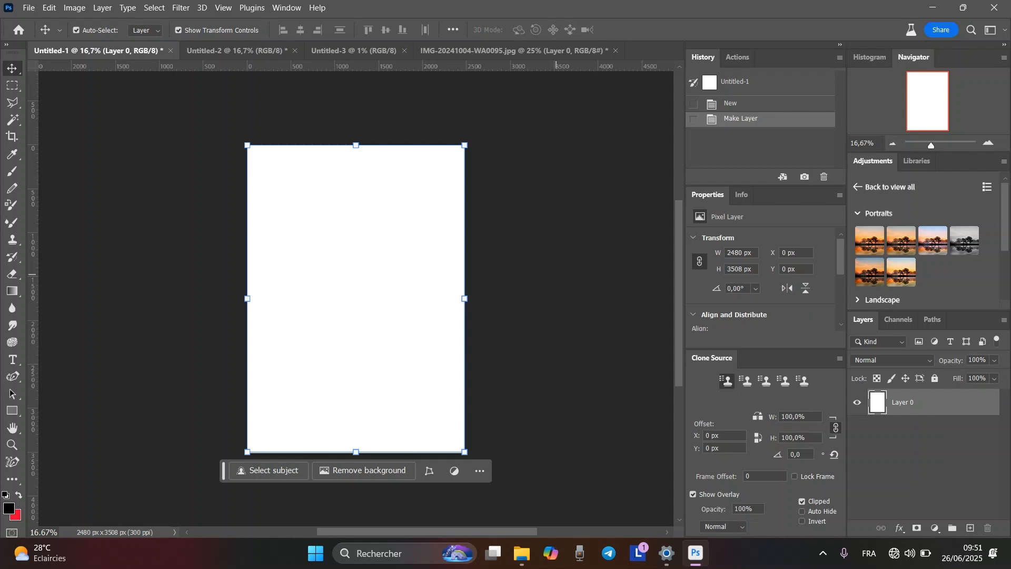
click(237, 50)
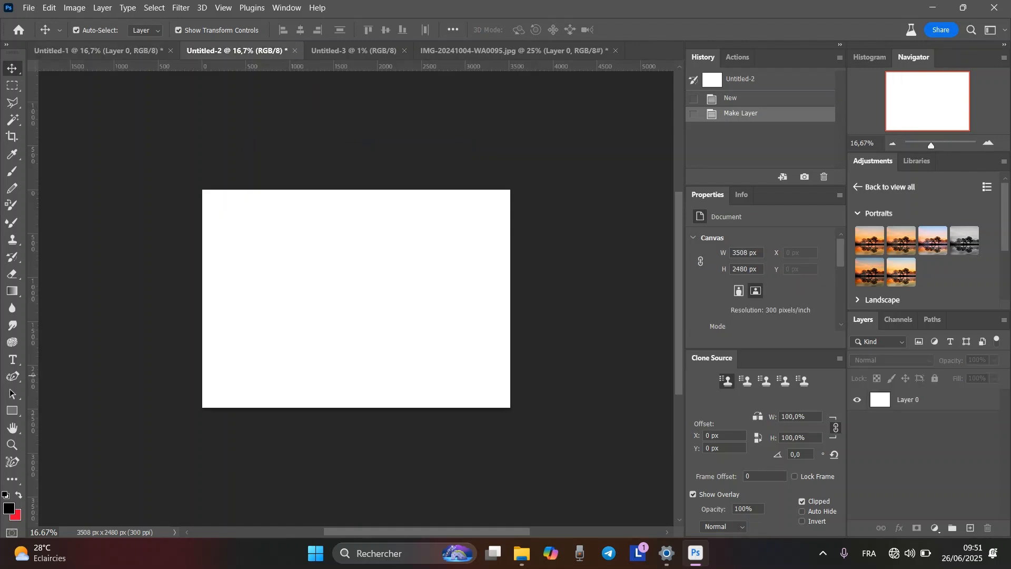
click(927, 397)
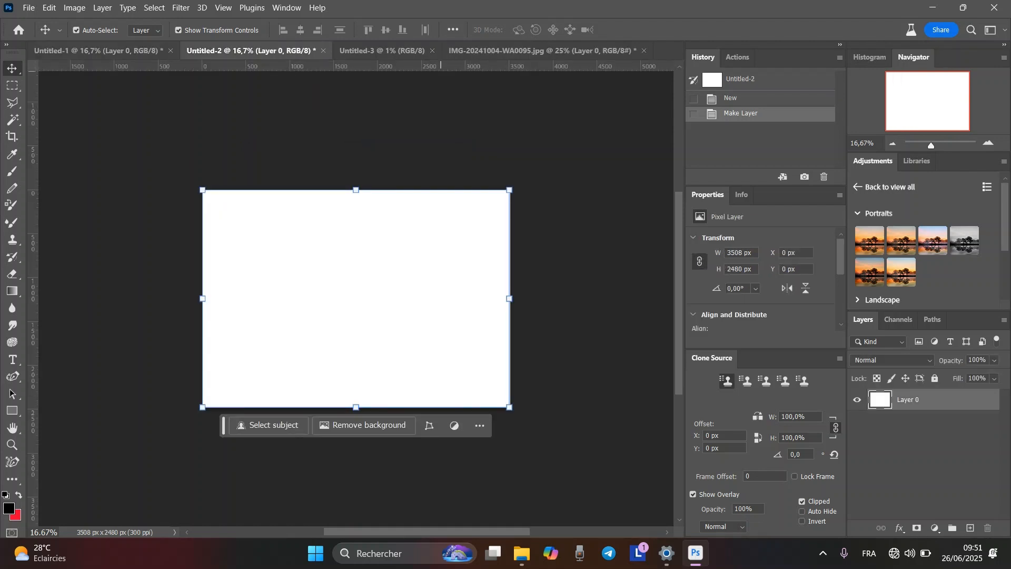
- Unlock the Background layer of the 600 x 600 cm document and clear the layer selection
click(409, 50)
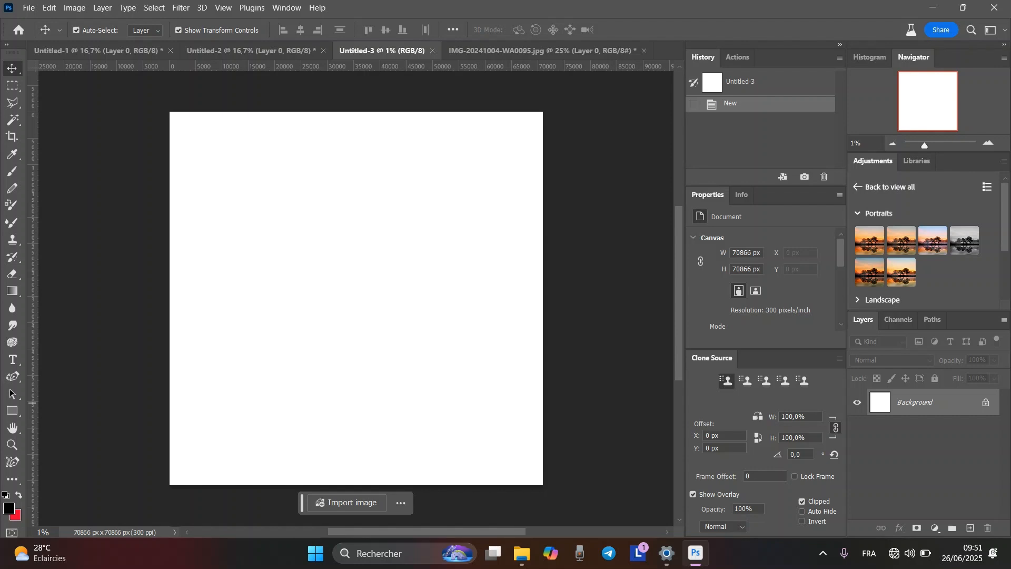
click(984, 402)
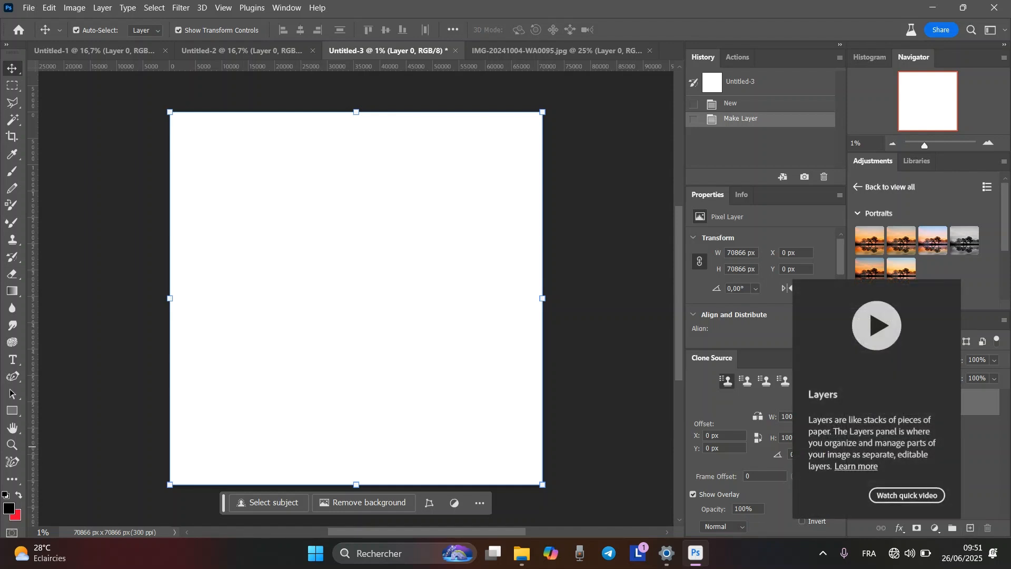
click(948, 467)
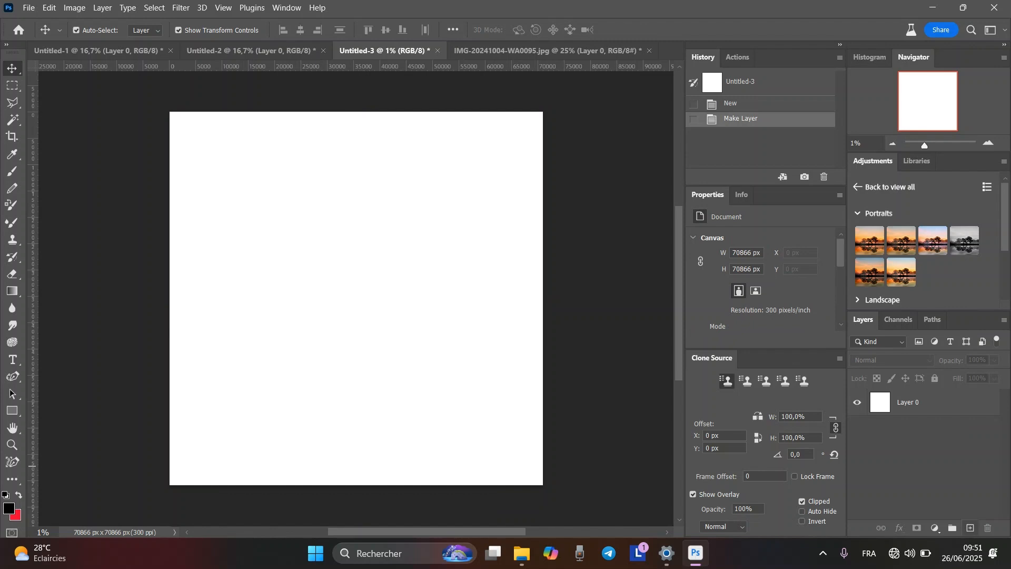
- Add three empty layers to the 600 x 600 cm document and delete the upper two of them
click(970, 528)
click(970, 527)
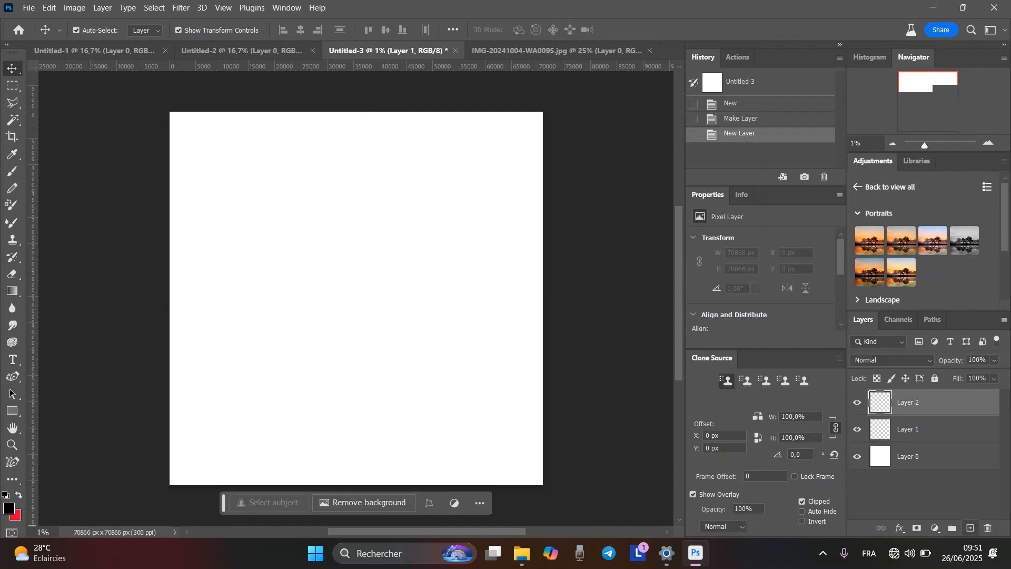
click(970, 527)
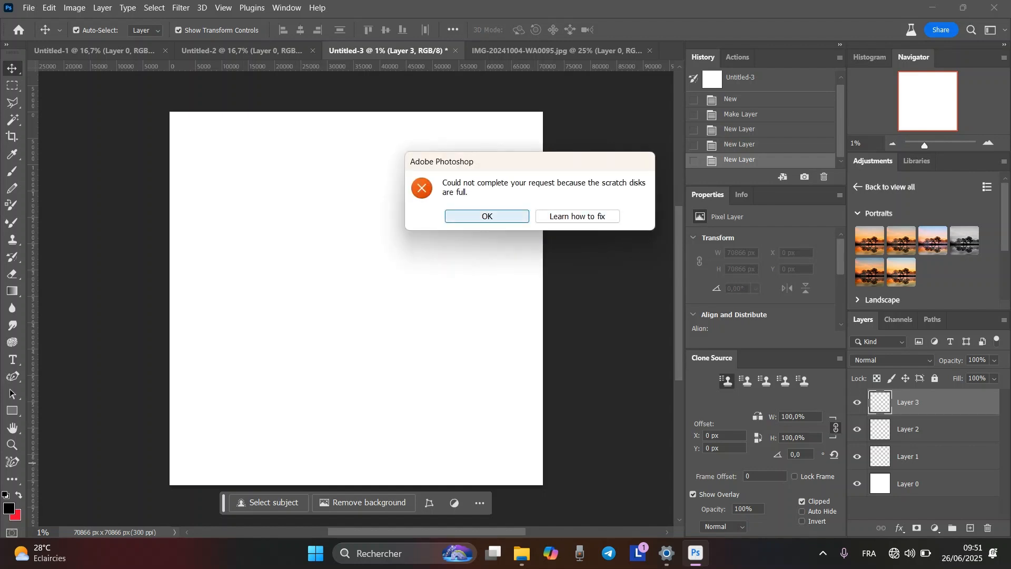
click(501, 215)
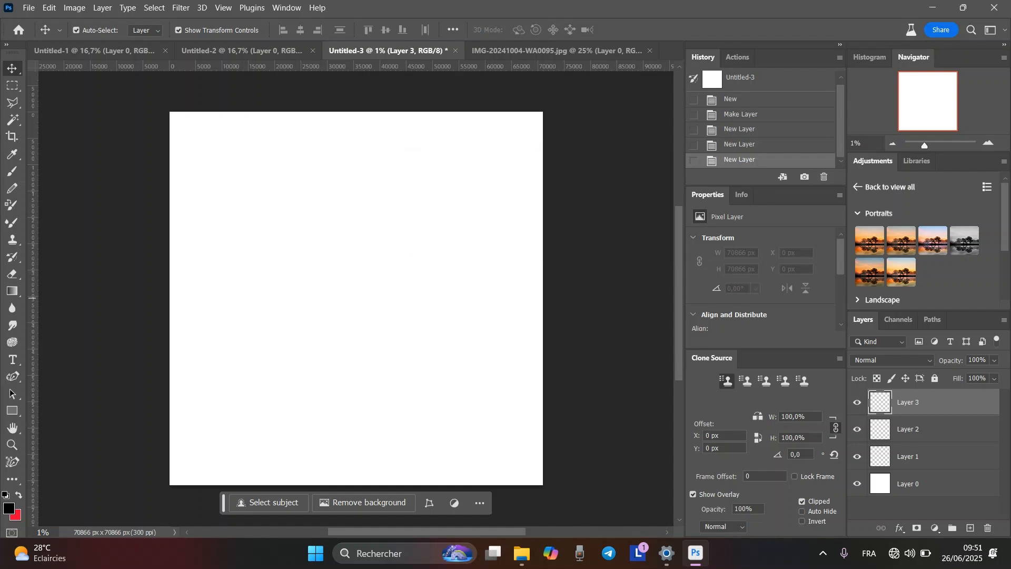
key(Delete)
key(Delete)
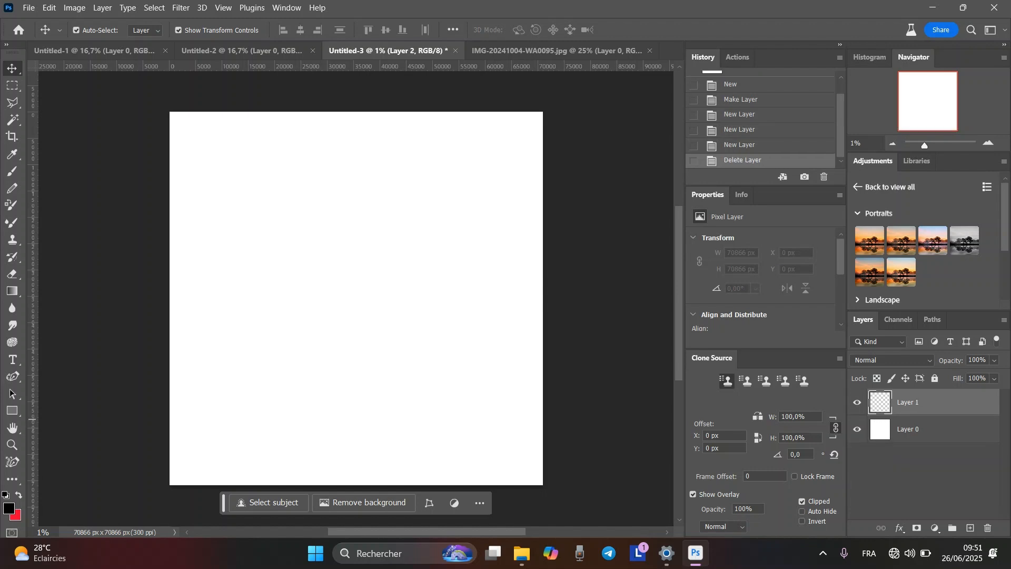
- Delete the remaining empty layer in the 600 x 600 cm document and close all three untitled documents without saving
key(Delete)
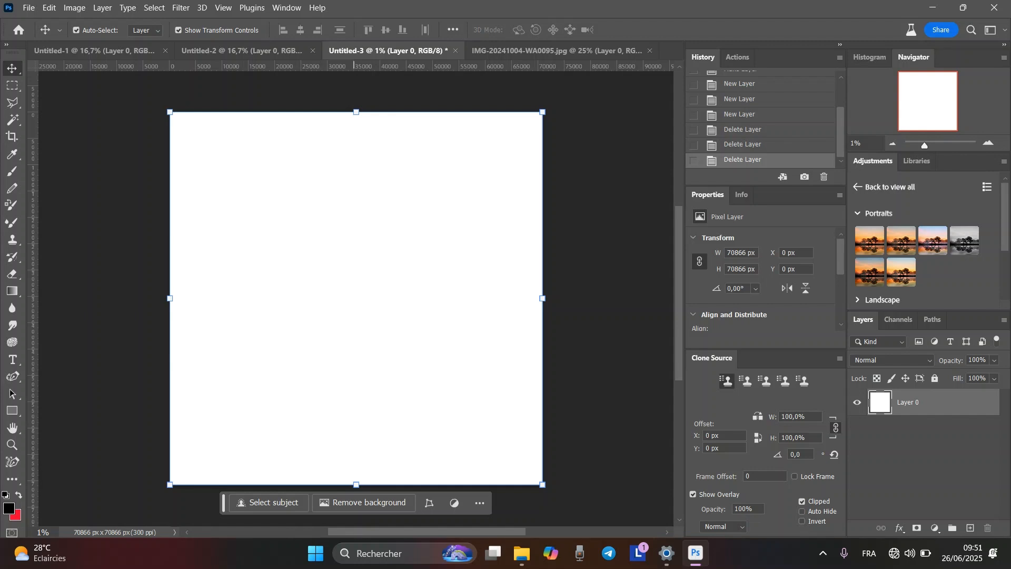
click(95, 51)
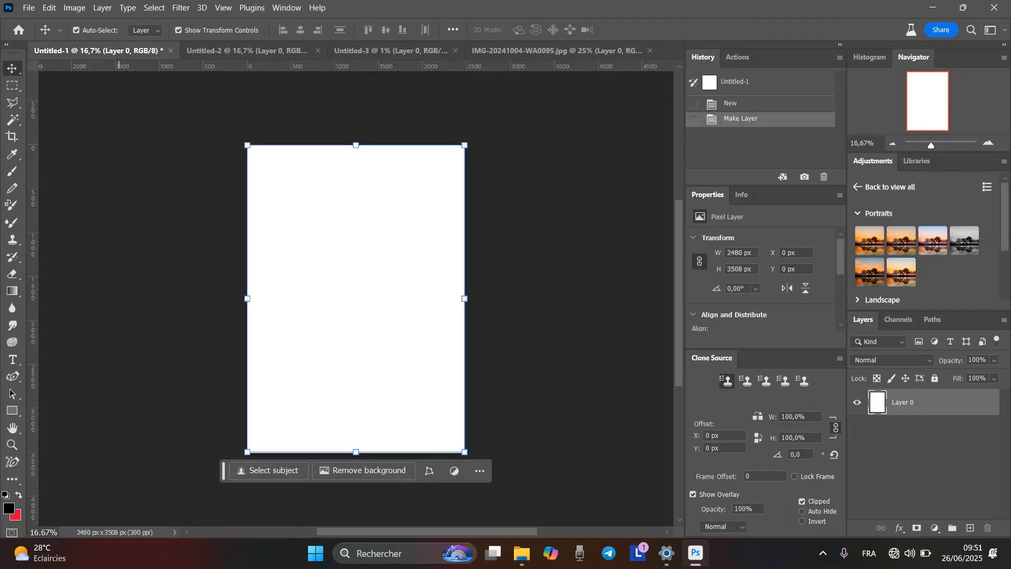
click(171, 50)
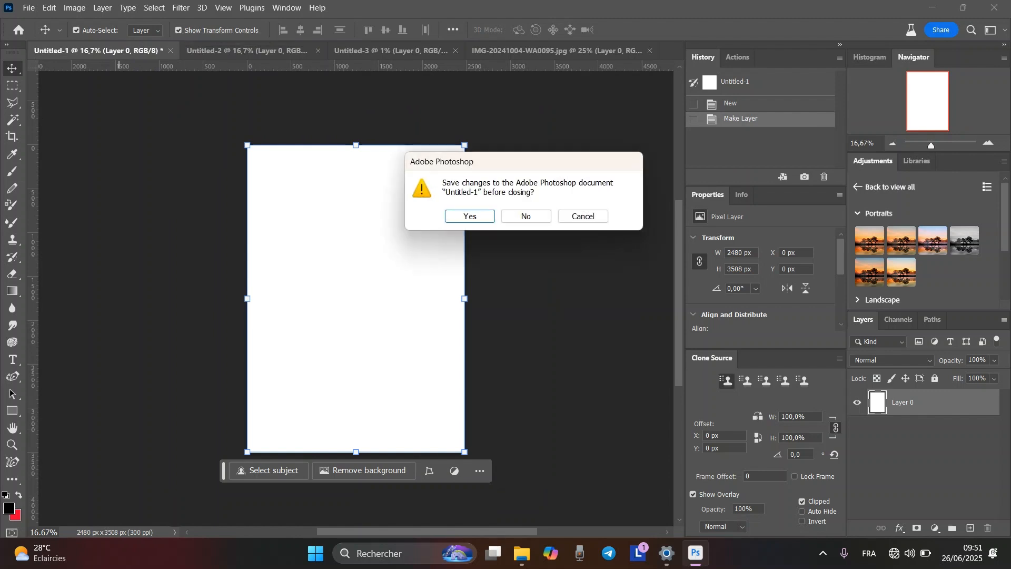
click(526, 216)
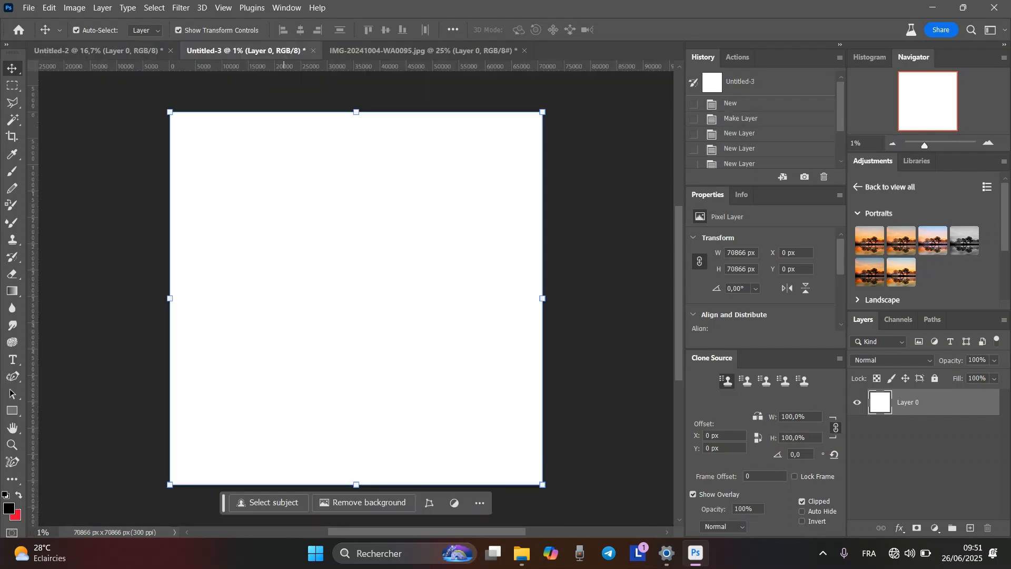
click(170, 51)
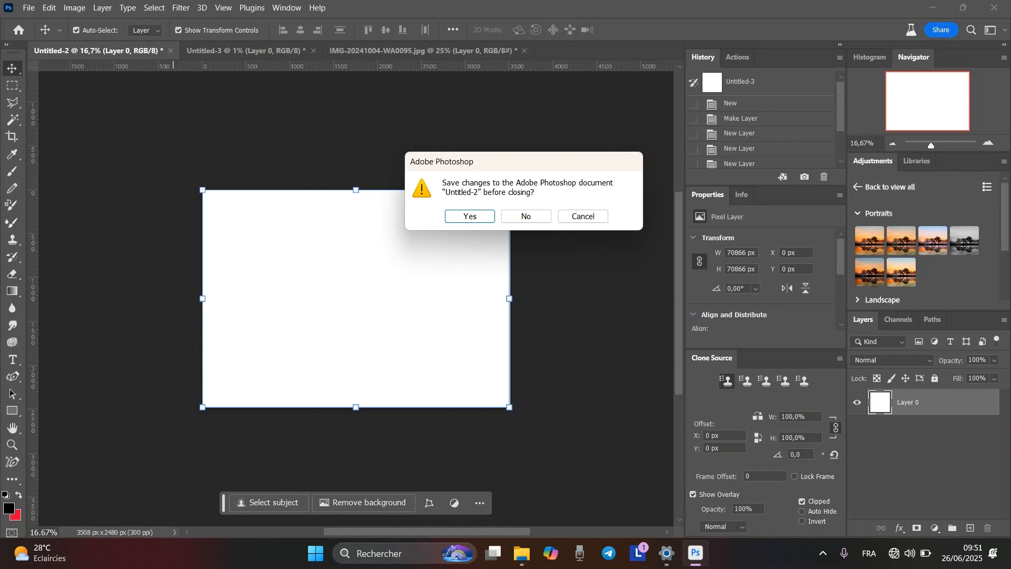
click(526, 216)
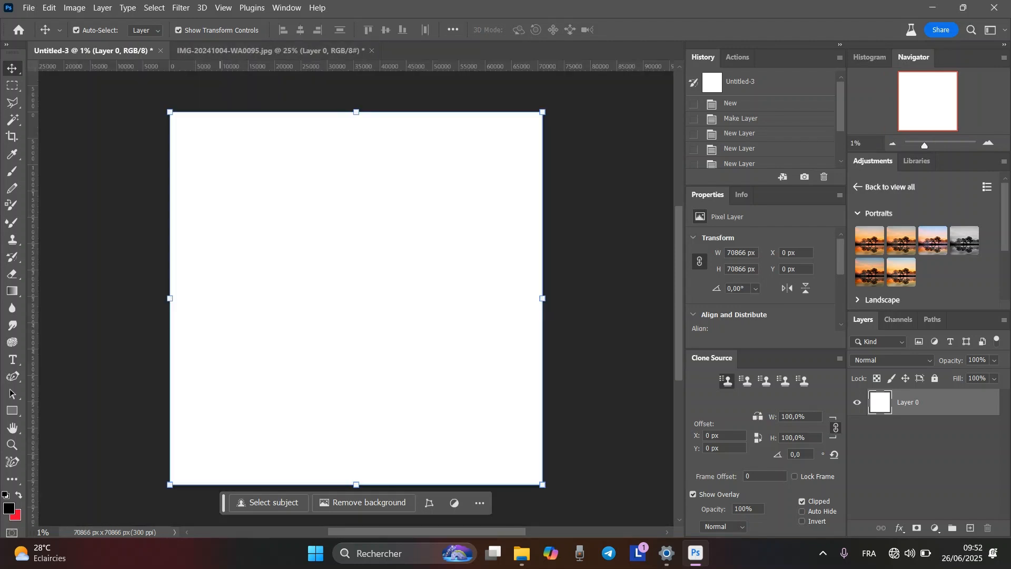
click(160, 50)
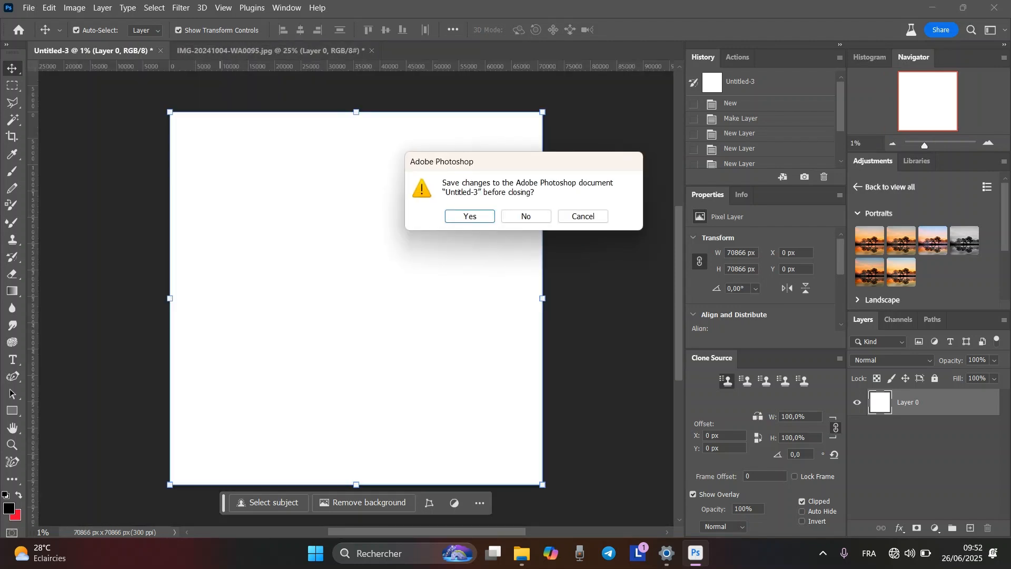
click(526, 216)
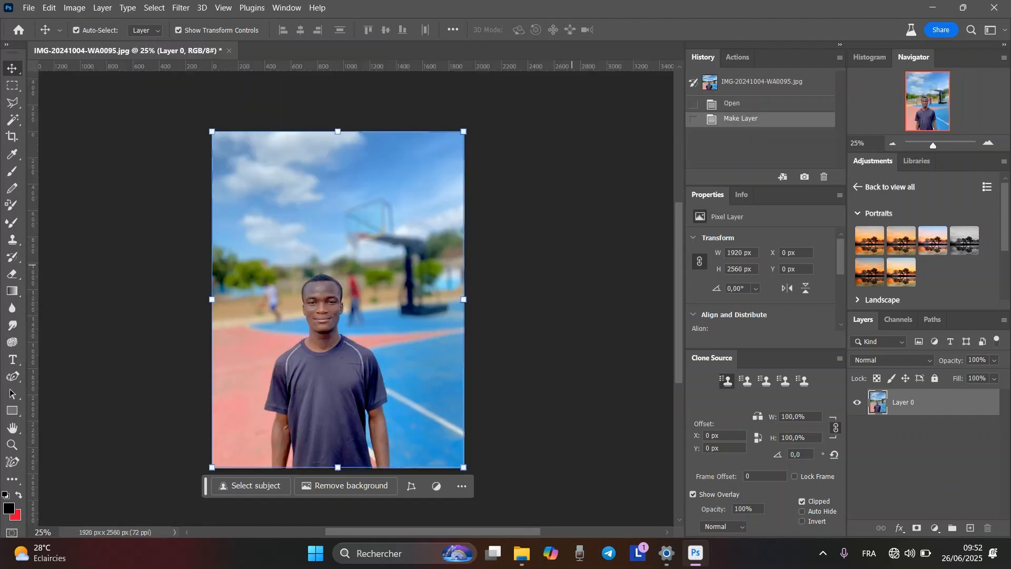
- Deselect the photo layer and trace a closed selection around the man with the Polygonal Lasso tool
click(572, 265)
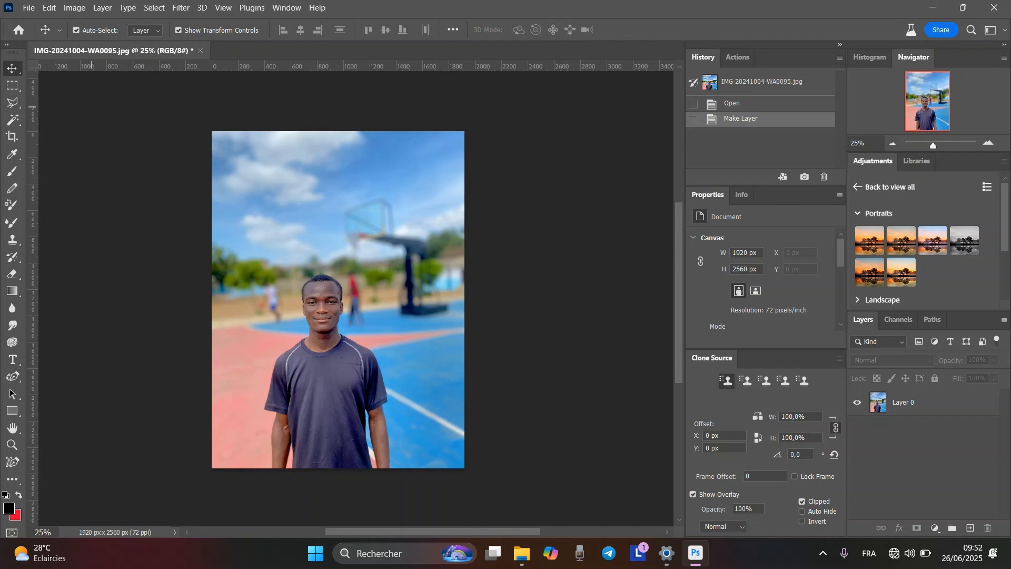
click(13, 103)
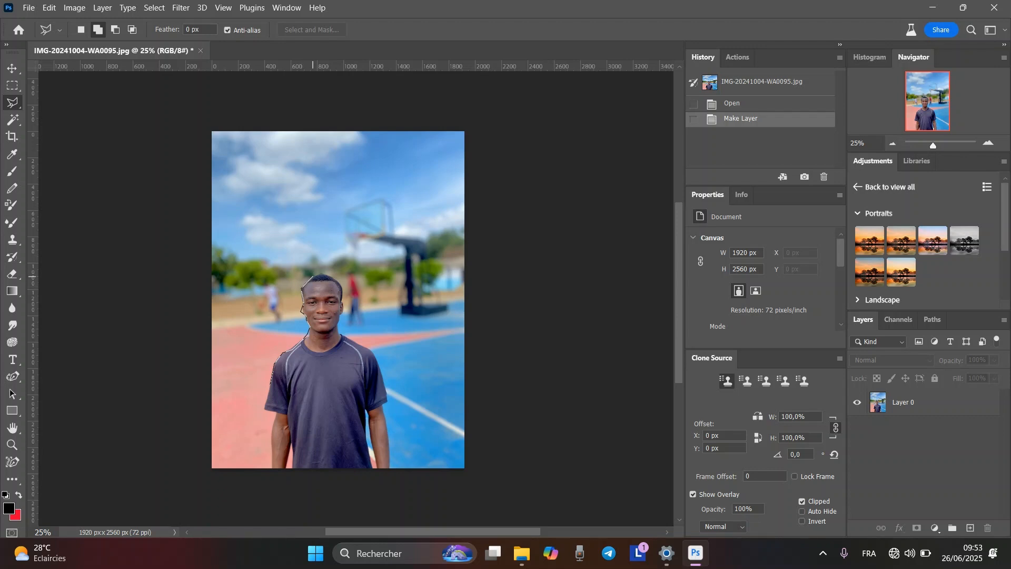
click(314, 275)
click(339, 330)
click(378, 365)
click(387, 401)
click(390, 468)
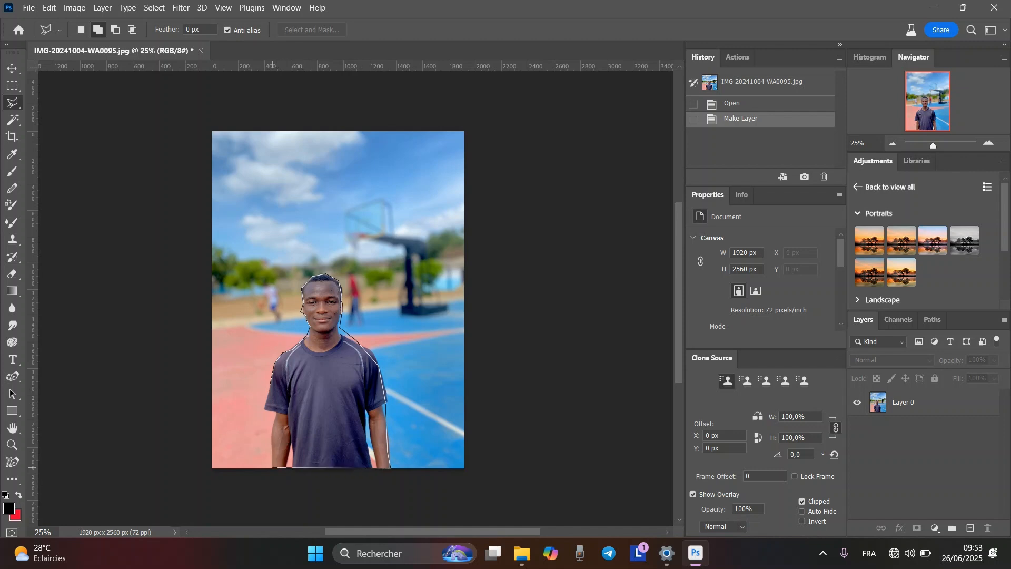
click(273, 466)
click(262, 408)
click(273, 367)
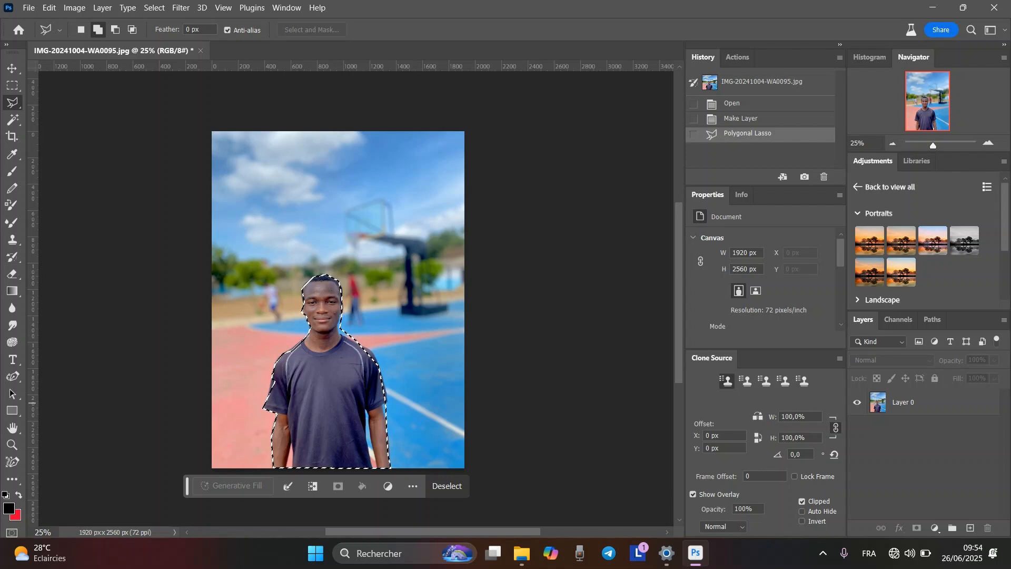
- Copy the lassoed man from Layer 0 onto a new layer and hide Layer 0
click(926, 402)
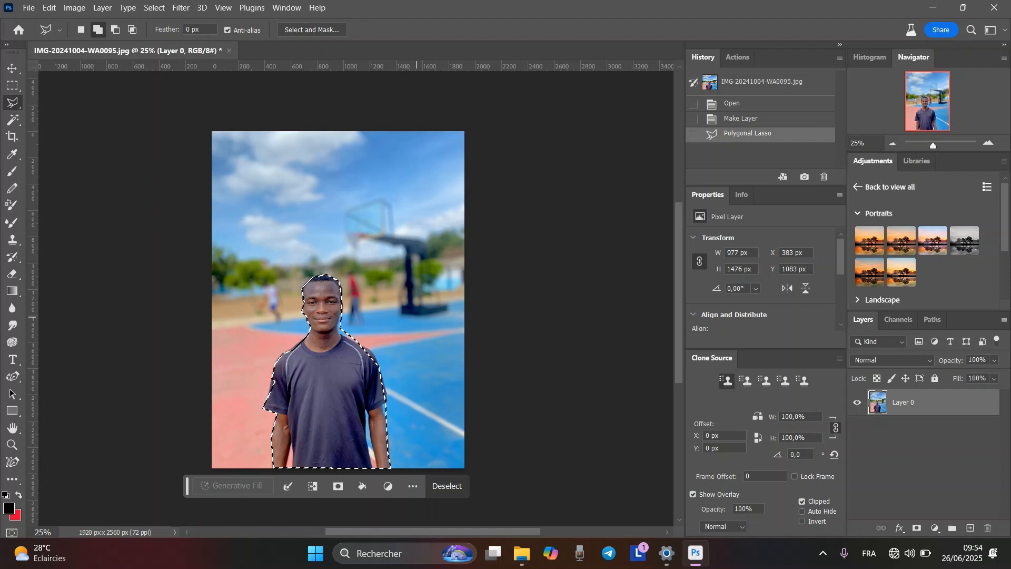
key(ctrl+j)
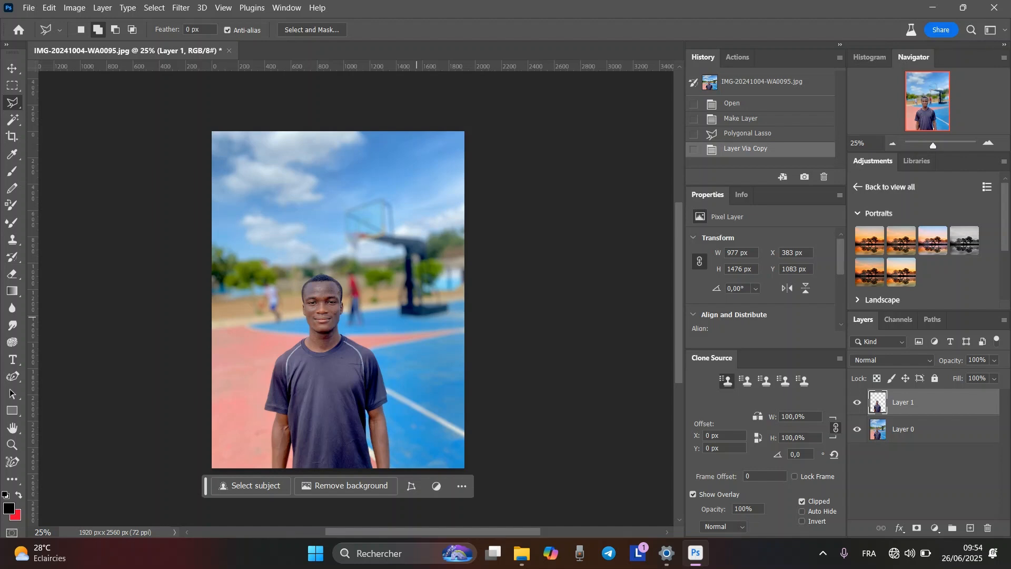
click(857, 429)
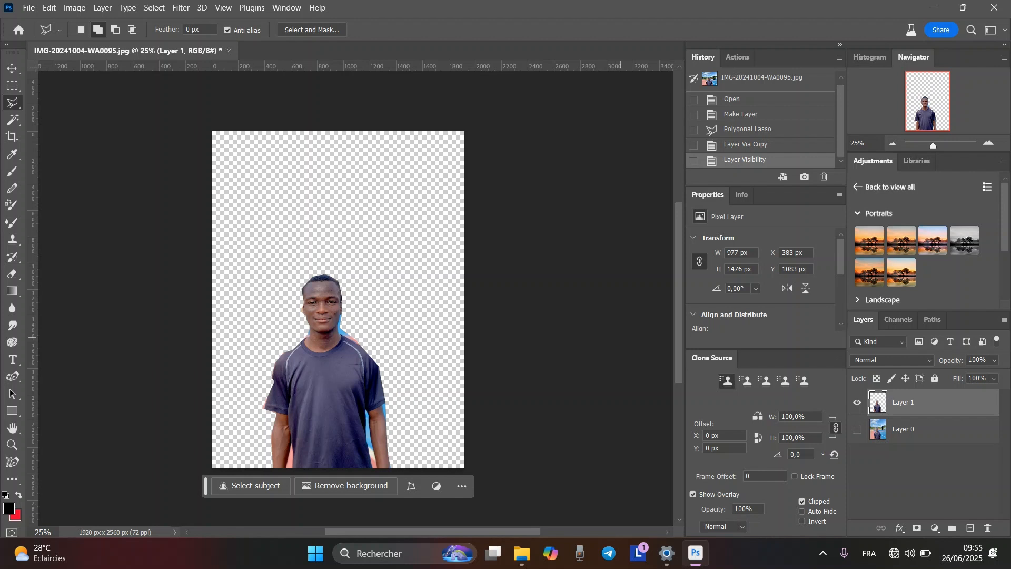
- Switch the visibility of Layer 1 and Layer 0 to compare cutout and original, ending with only Layer 1 shown
click(857, 403)
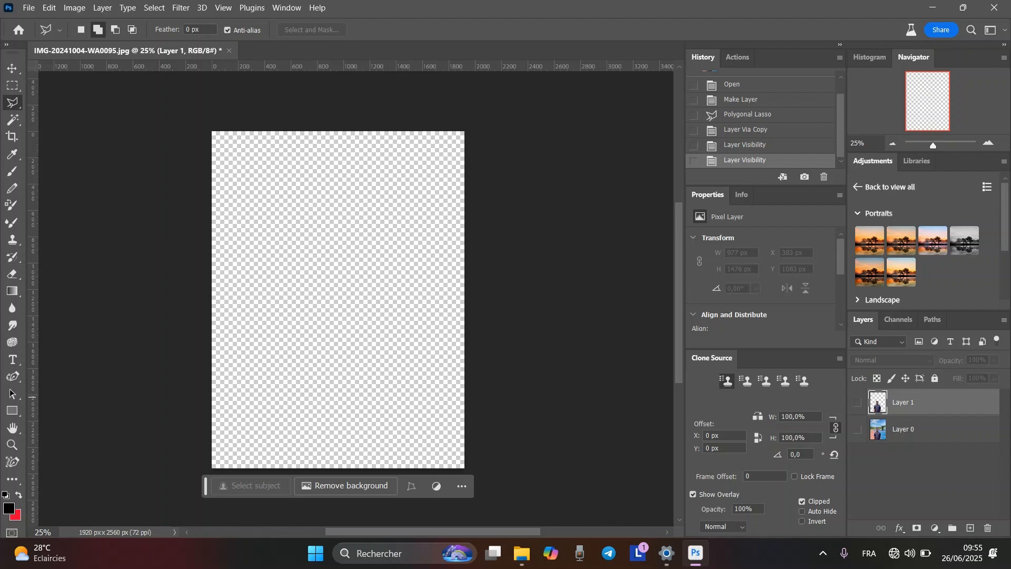
click(857, 429)
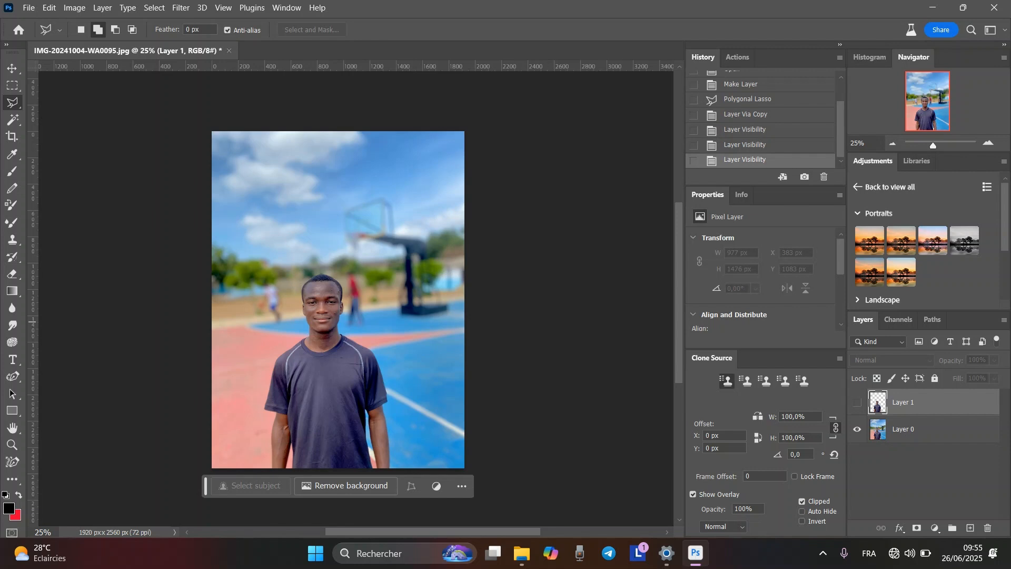
click(857, 429)
click(857, 402)
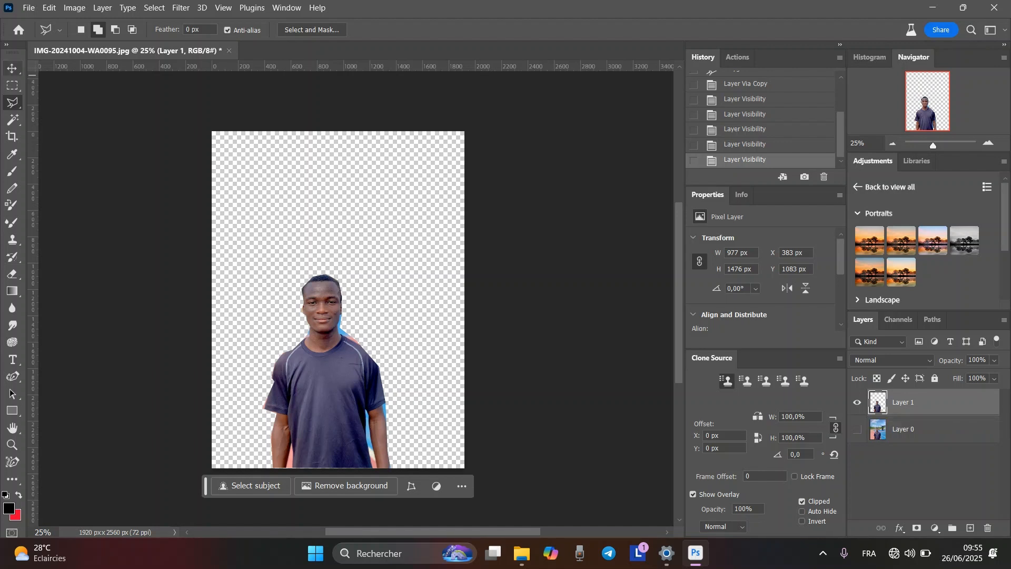
- Move the man's cutout up and slightly right with the Move tool, to about X 599 px, Y 471 px
click(12, 68)
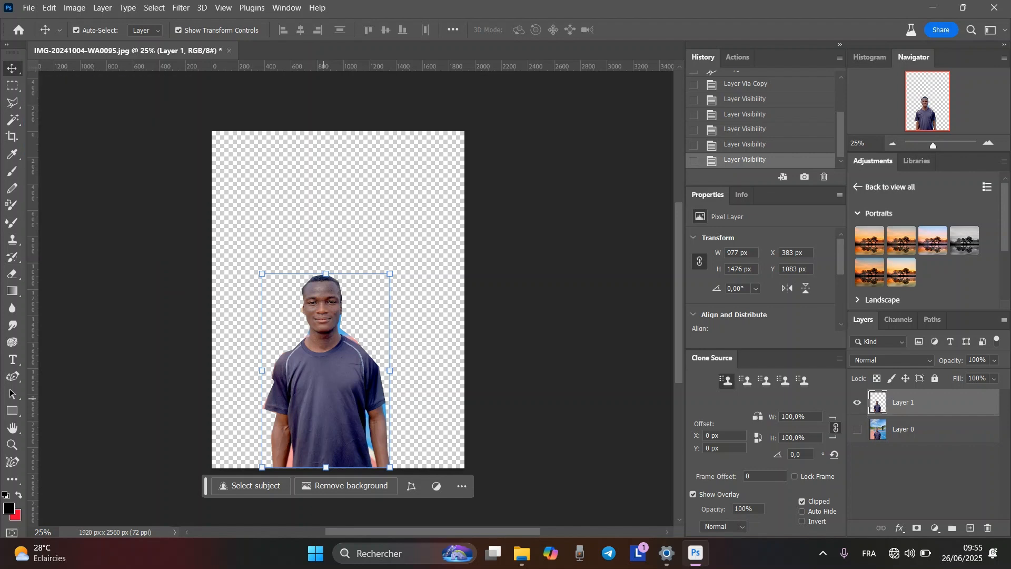
drag(337, 376, 366, 332)
drag(375, 291, 371, 254)
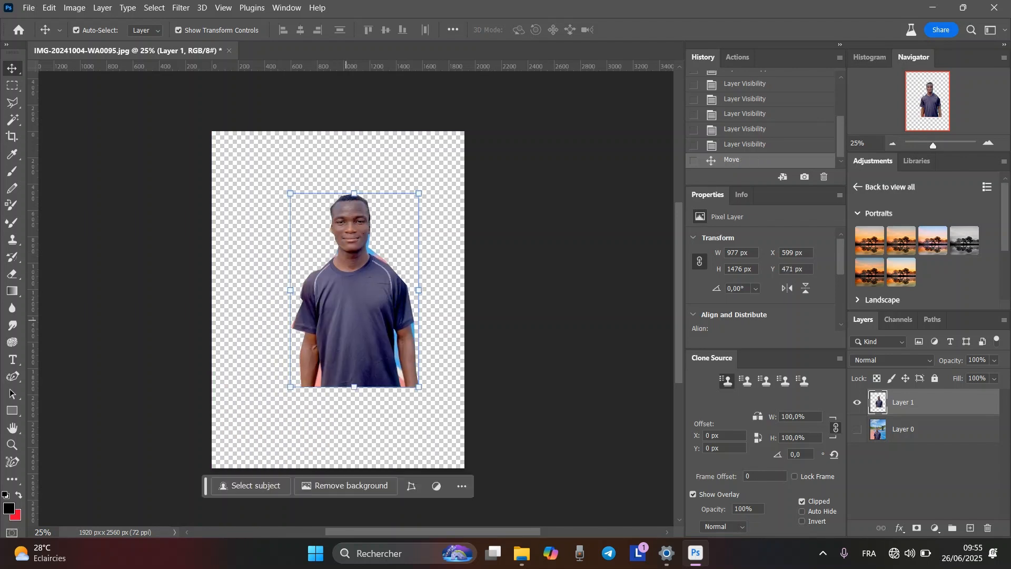
- Undo the move, the visibility changes and the layer copy, and clear the lasso selection around the man
key(ctrl+z)
key(ctrl+z)
key(ctrl+z)
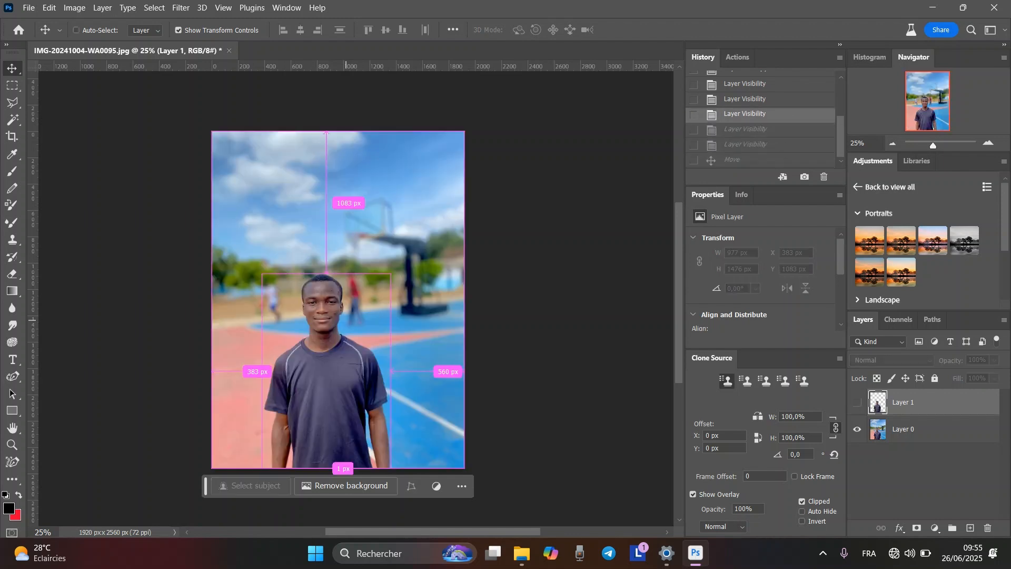
key(ctrl+z)
key(ctrl+z)
key(ctrl+z)
key(ctrl+z)
key(ctrl+z)
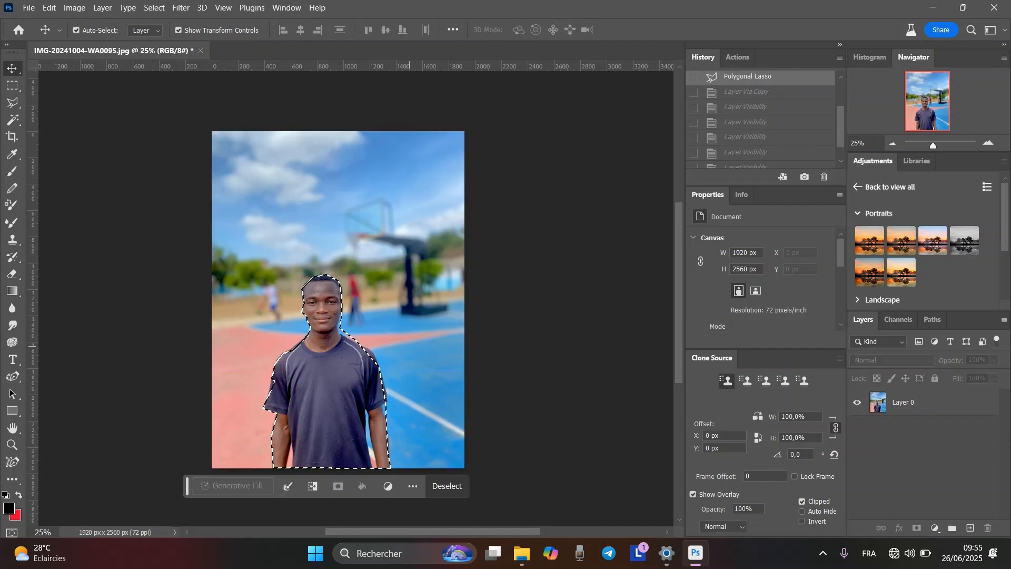
key(l)
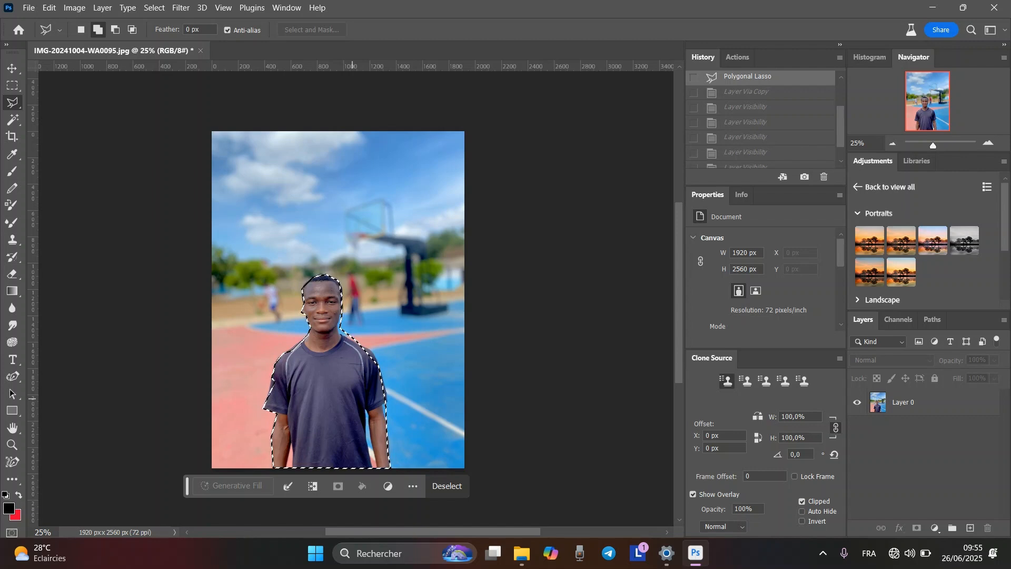
key(ctrl+d)
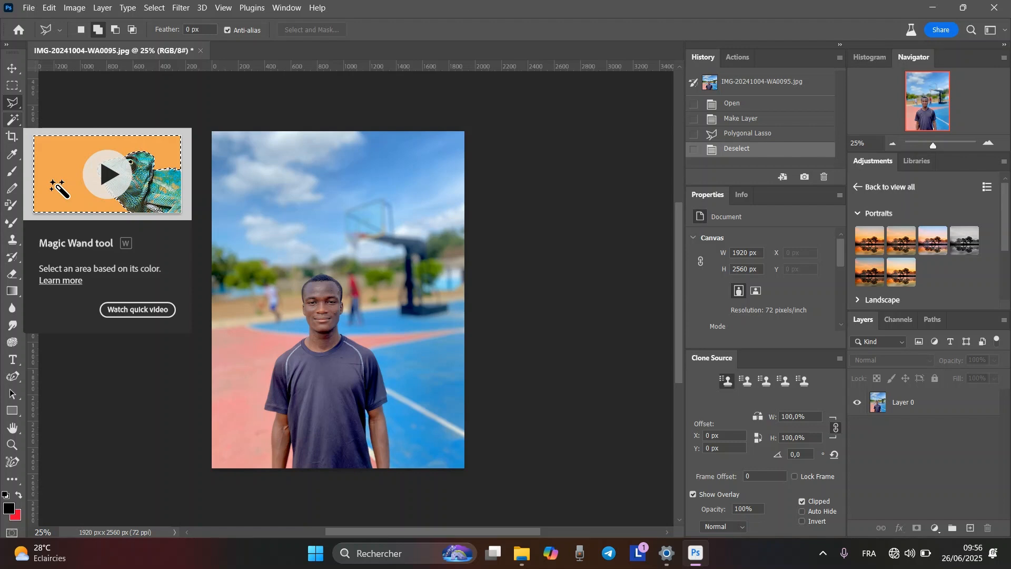
- With the Magic Wand tool active, run Select Subject on Layer 0 and copy the selected man to a new layer
click(12, 120)
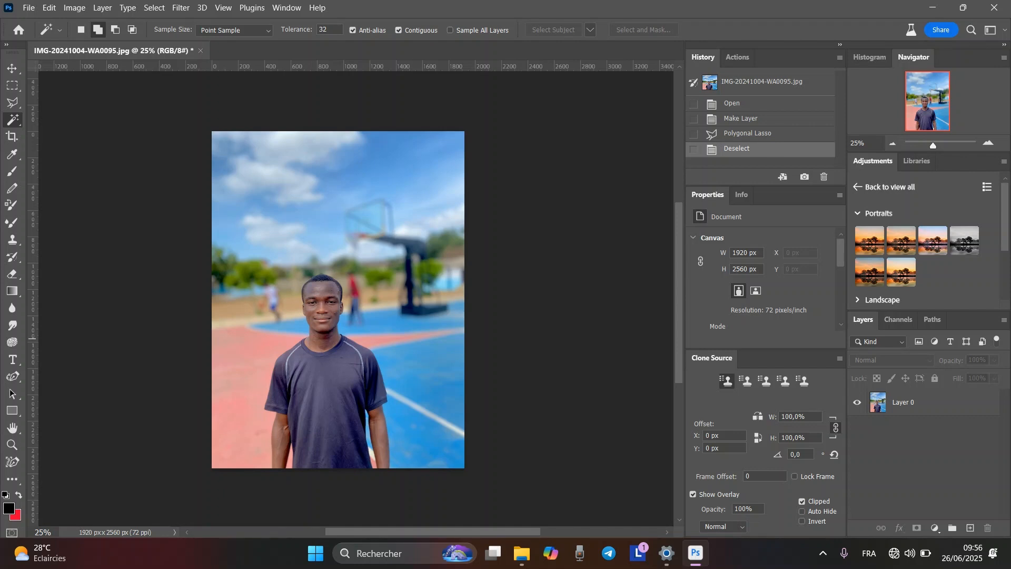
click(927, 409)
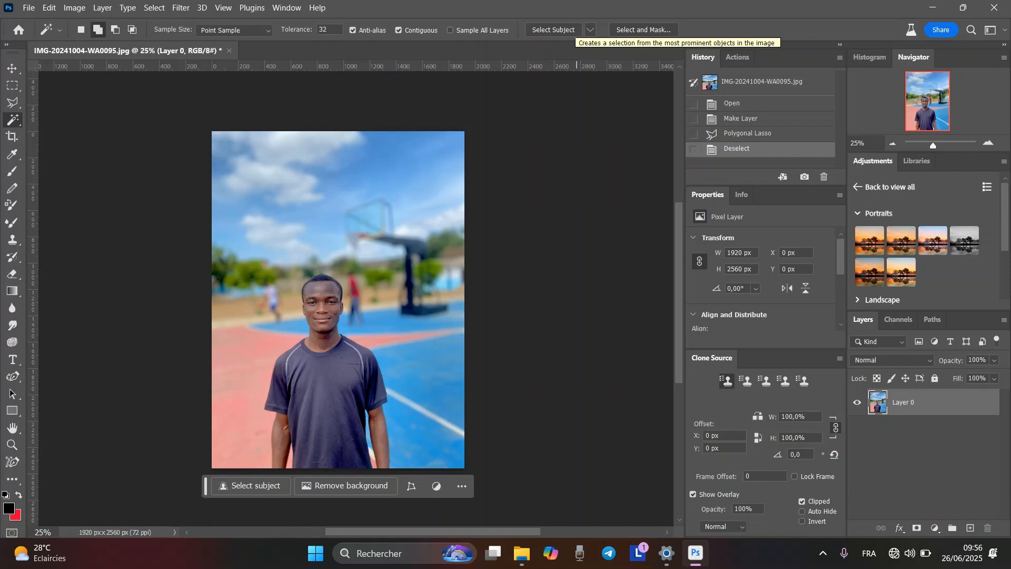
click(553, 30)
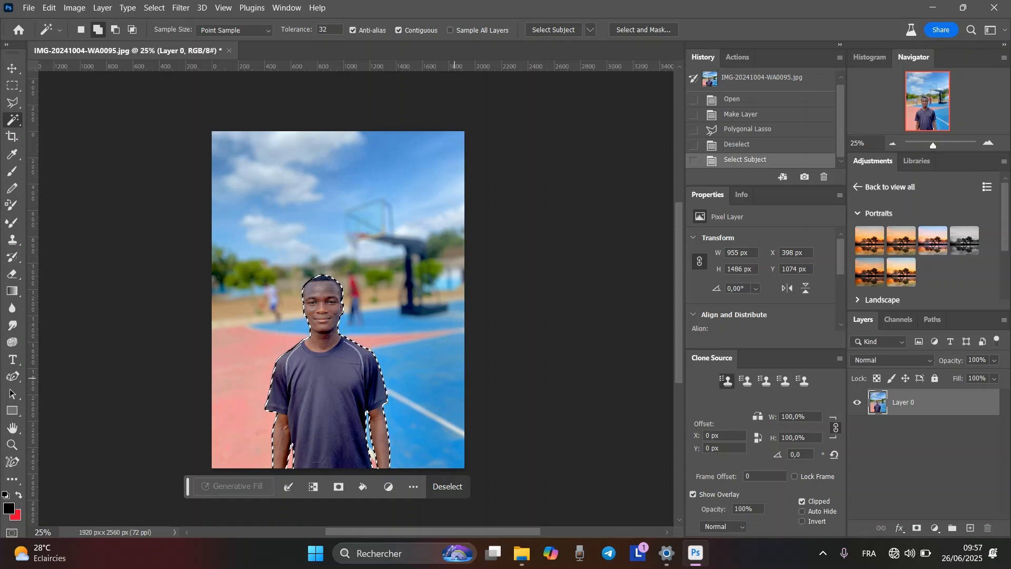
key(ctrl+j)
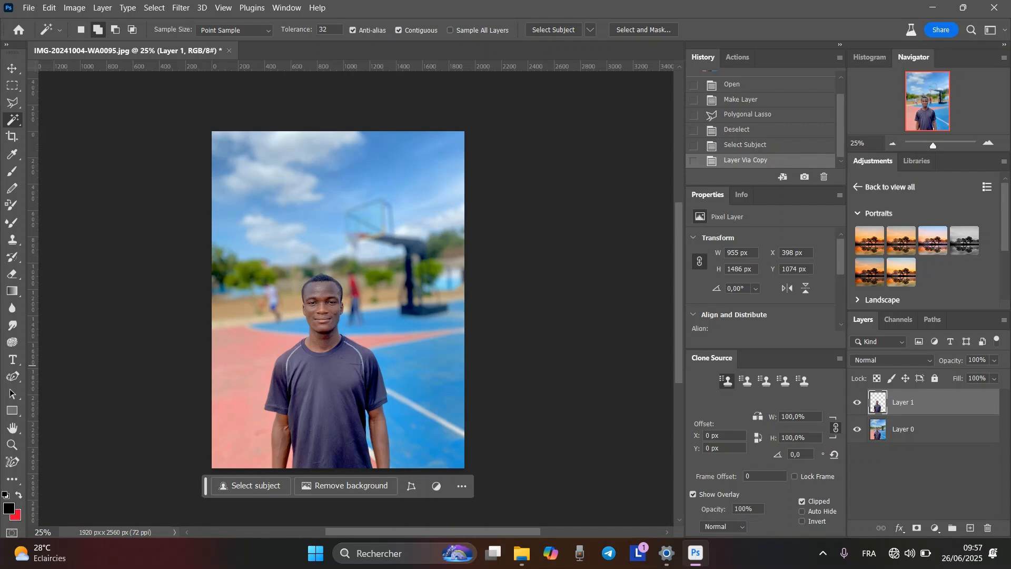
- Turn Layer 1 off and on to check the copy, and hide Layer 0 to isolate the man's cutout
click(857, 402)
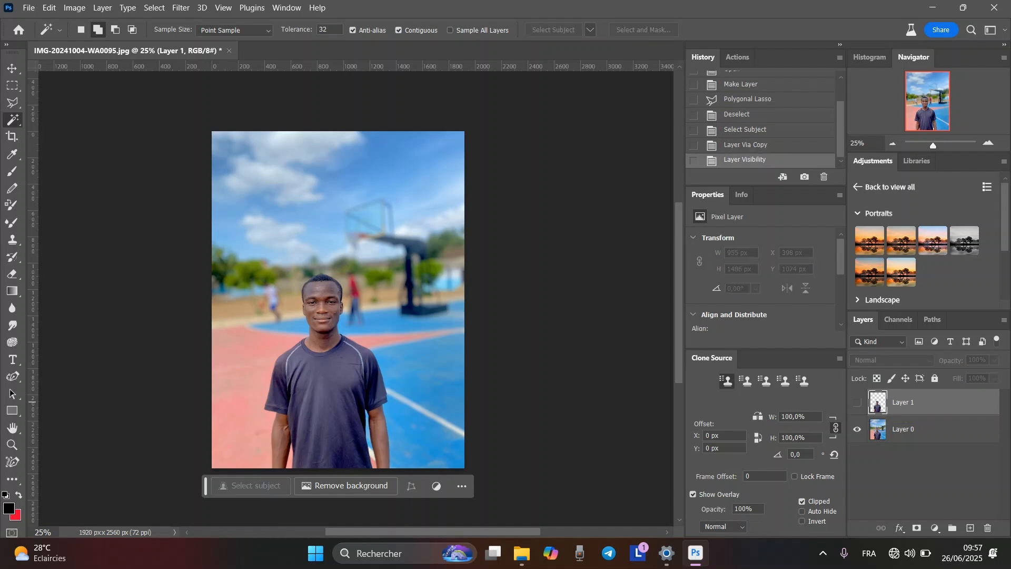
click(857, 402)
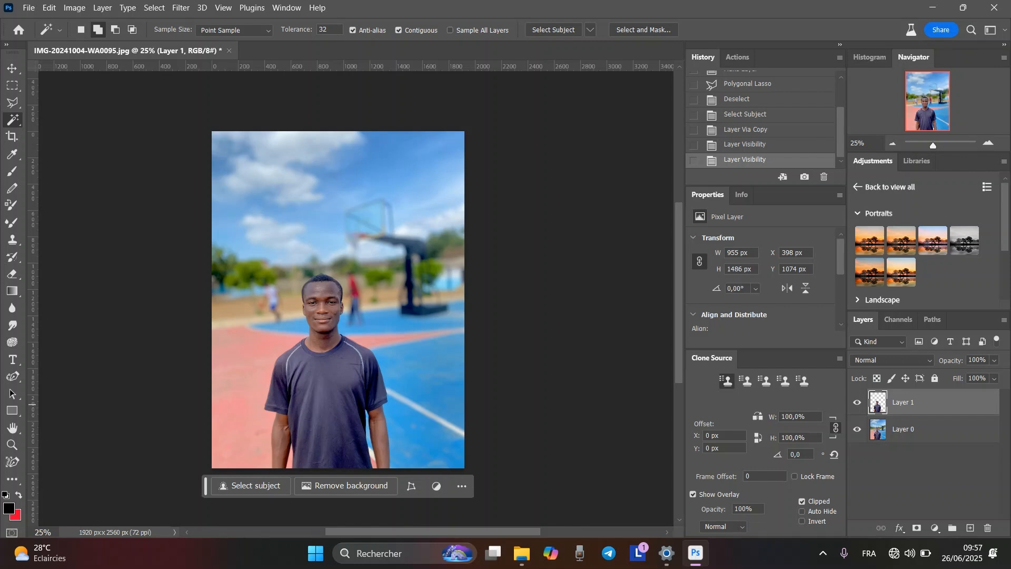
click(857, 429)
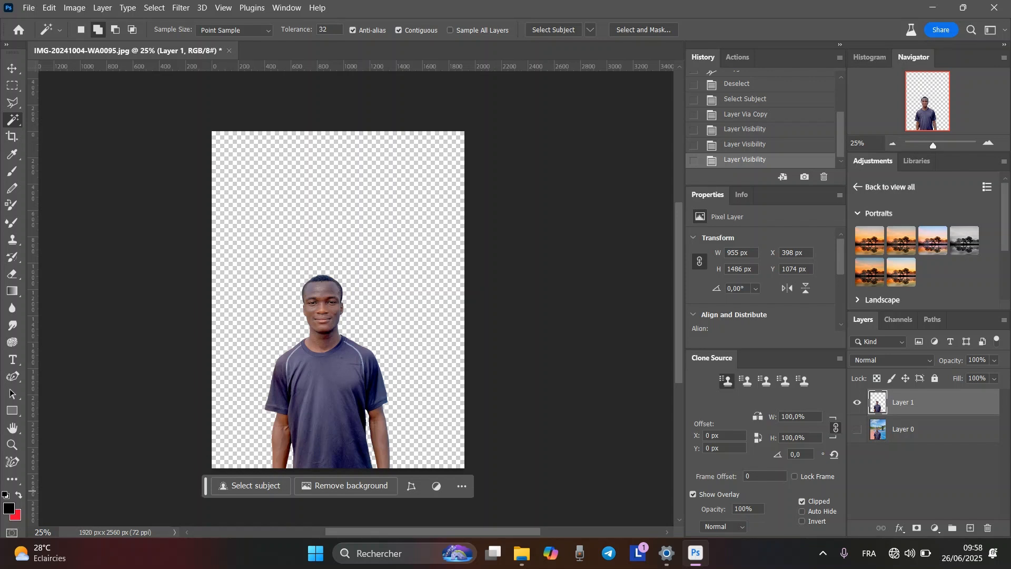
click(822, 553)
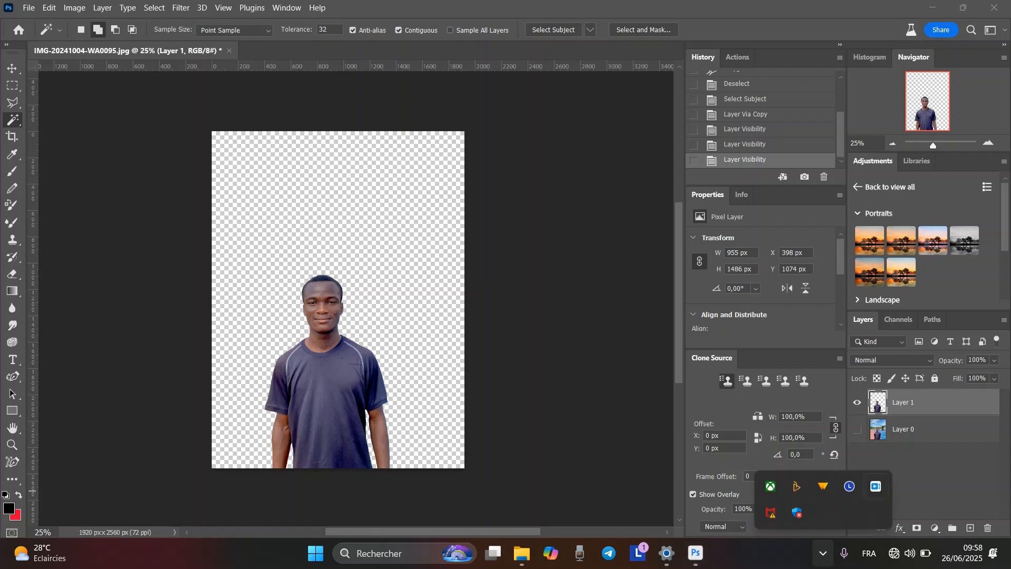
click(875, 485)
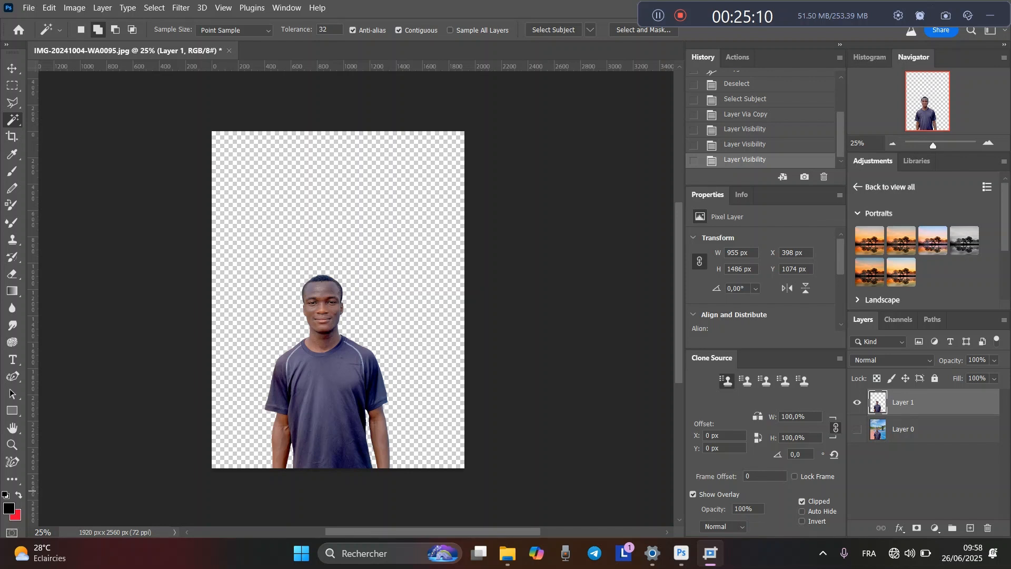
- Return to the photo document and hide Layer 1
click(895, 445)
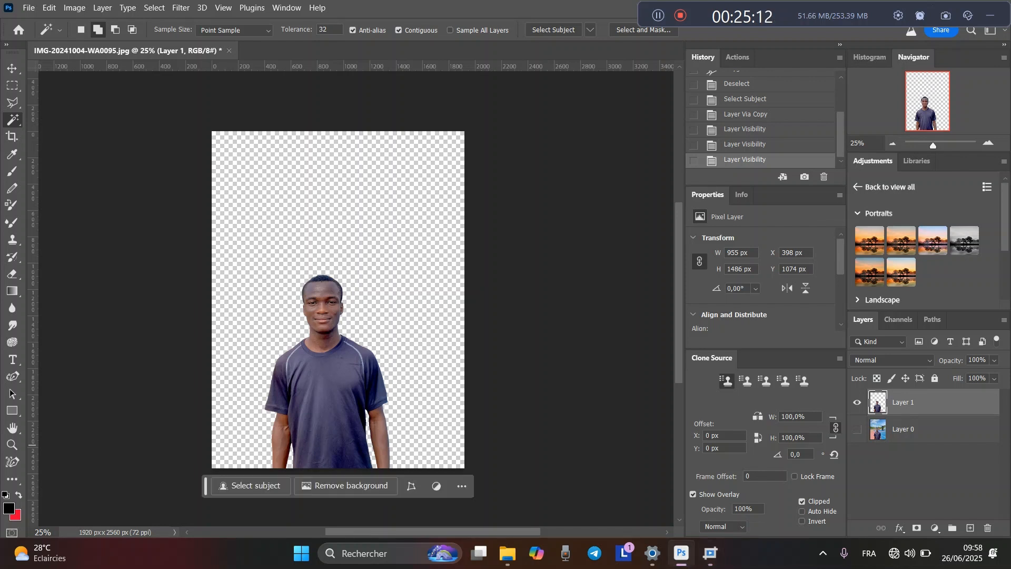
click(856, 402)
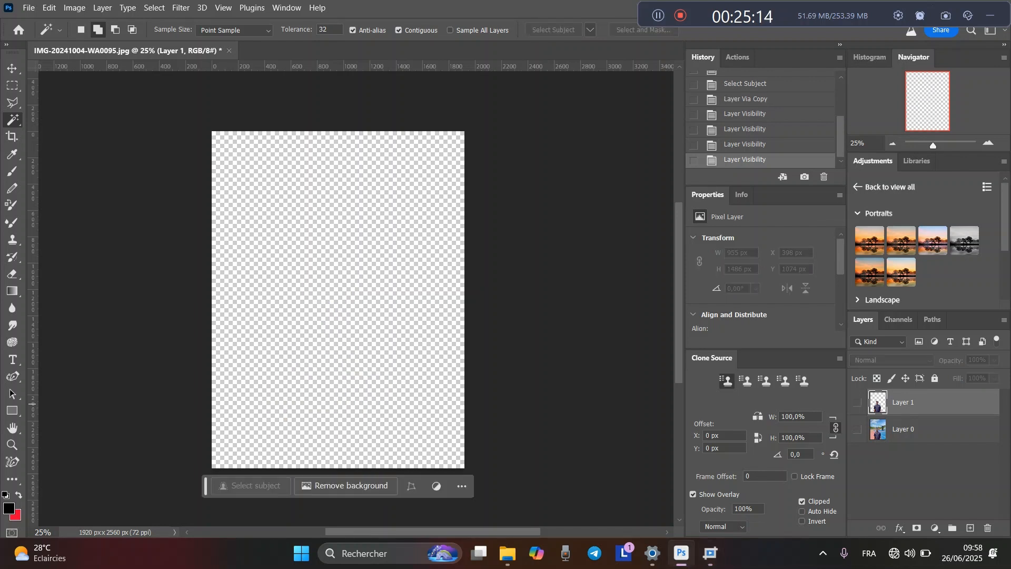
- Turn Layer 0 on and off to check the original photo, and show the man's cutout on Layer 1
click(857, 429)
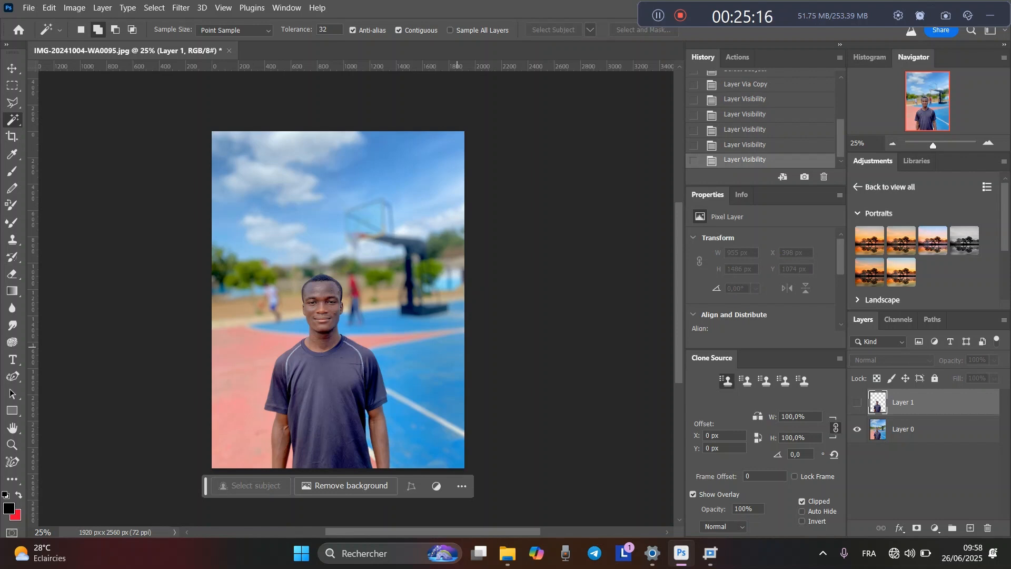
click(857, 429)
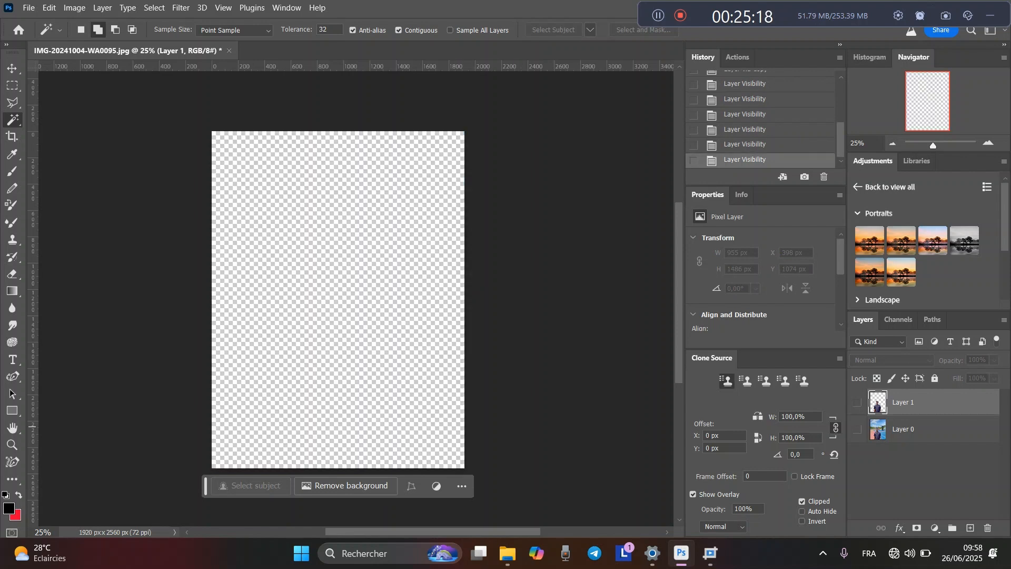
click(857, 402)
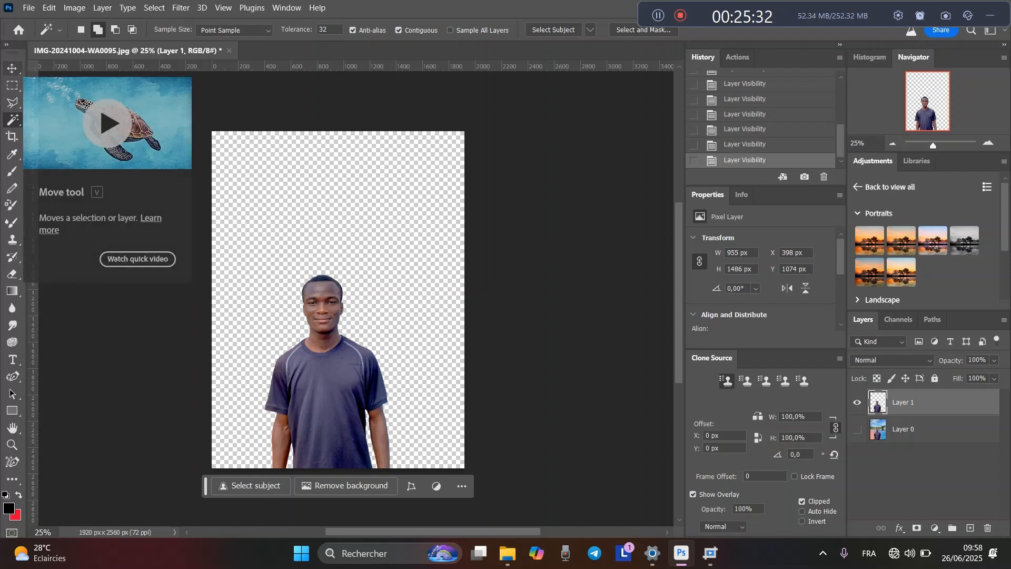
- Move the man's cutout horizontally to the canvas centre with the Move tool, to about X 523 px, and deselect the layer
click(12, 68)
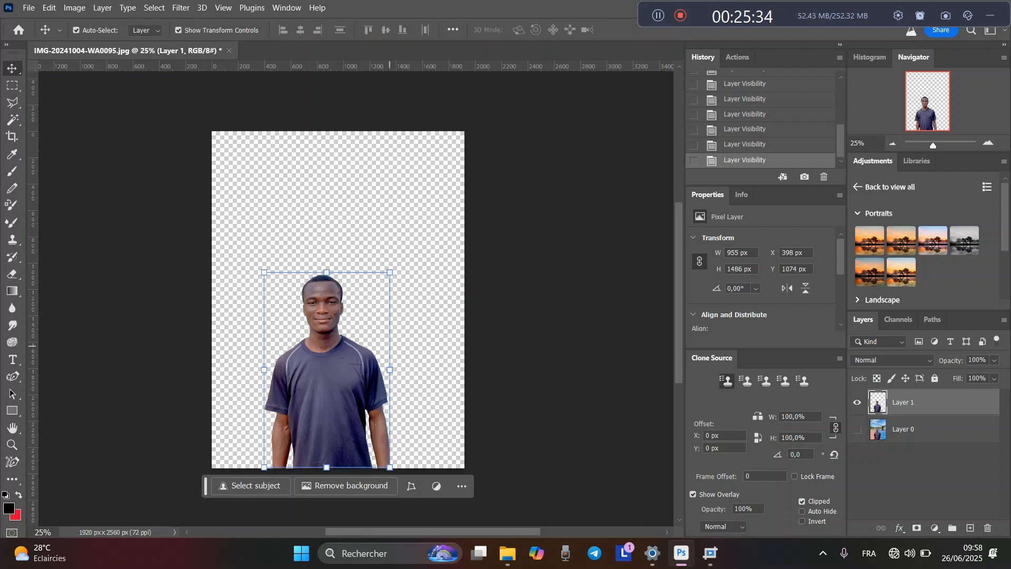
drag(346, 387, 364, 343)
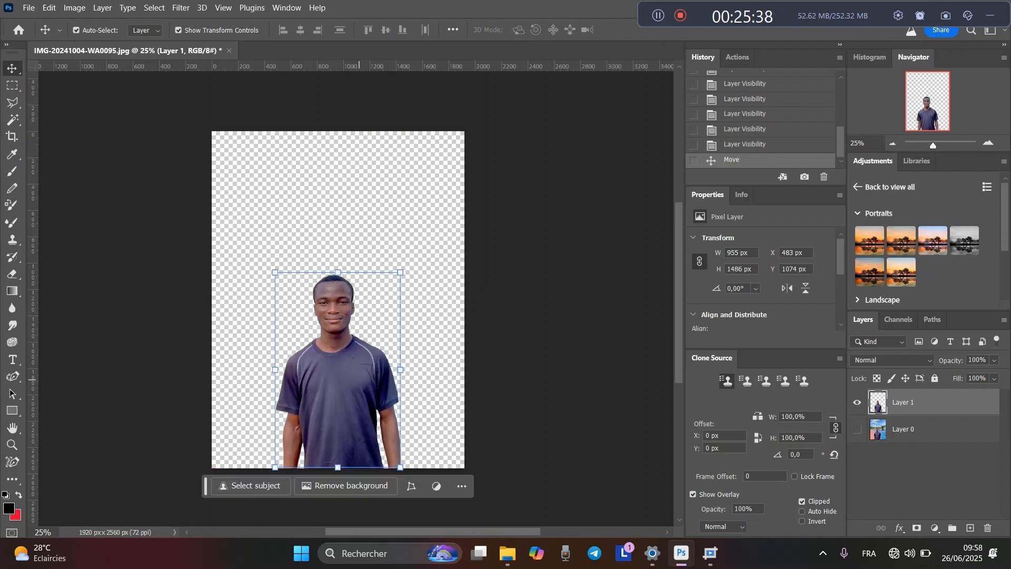
drag(359, 379, 363, 327)
drag(367, 291, 365, 328)
drag(361, 363, 361, 378)
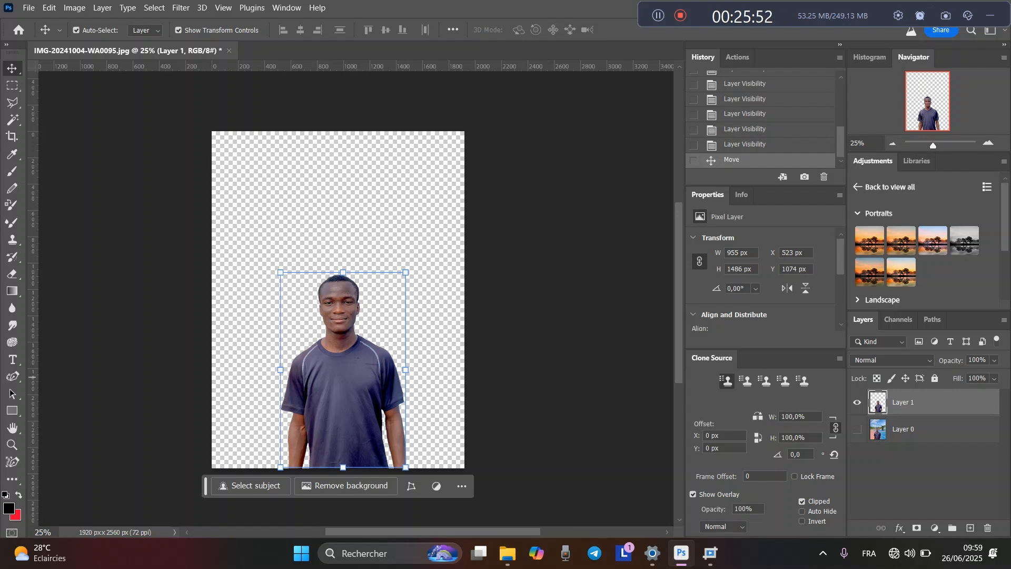
click(922, 474)
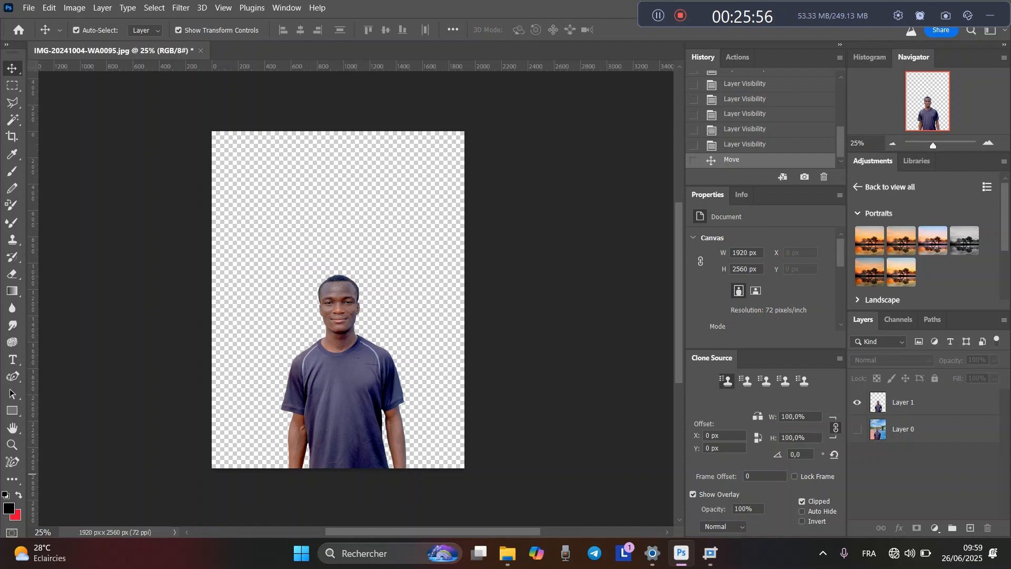
- Toggle Layer 0 and Layer 1 to compare the original photo with the moved cutout, leaving only Layer 1 shown
click(857, 429)
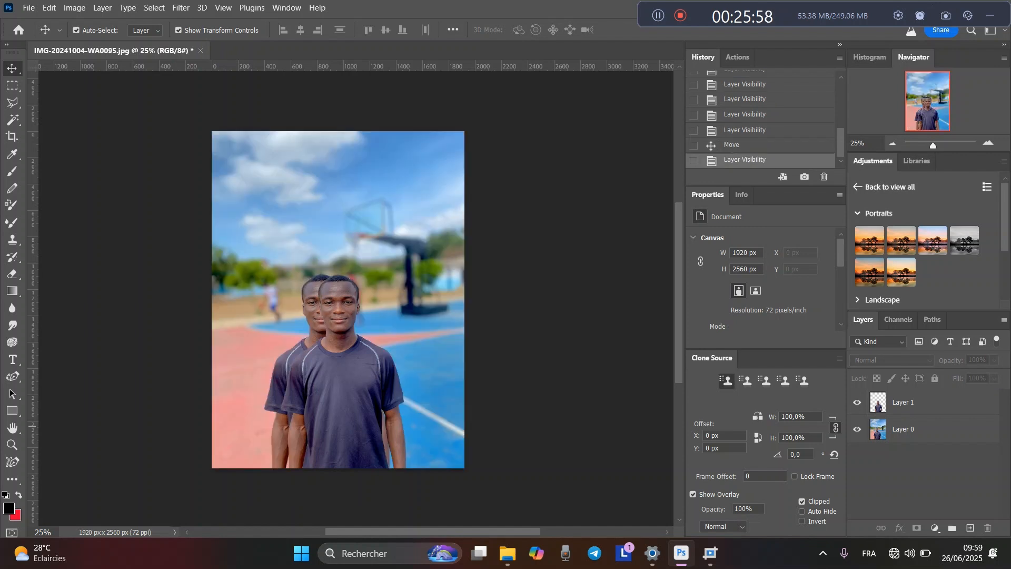
click(857, 402)
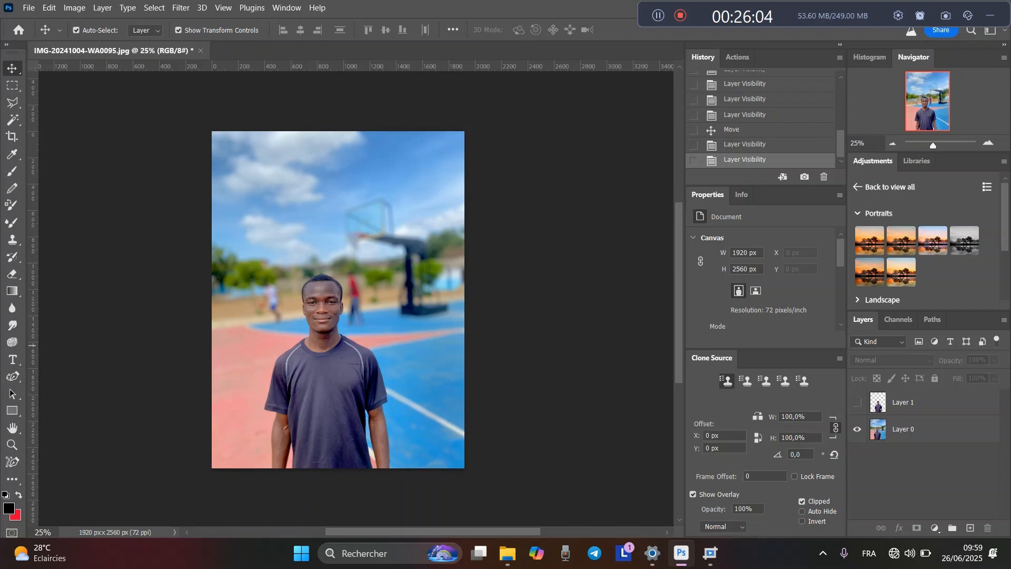
click(857, 429)
click(857, 402)
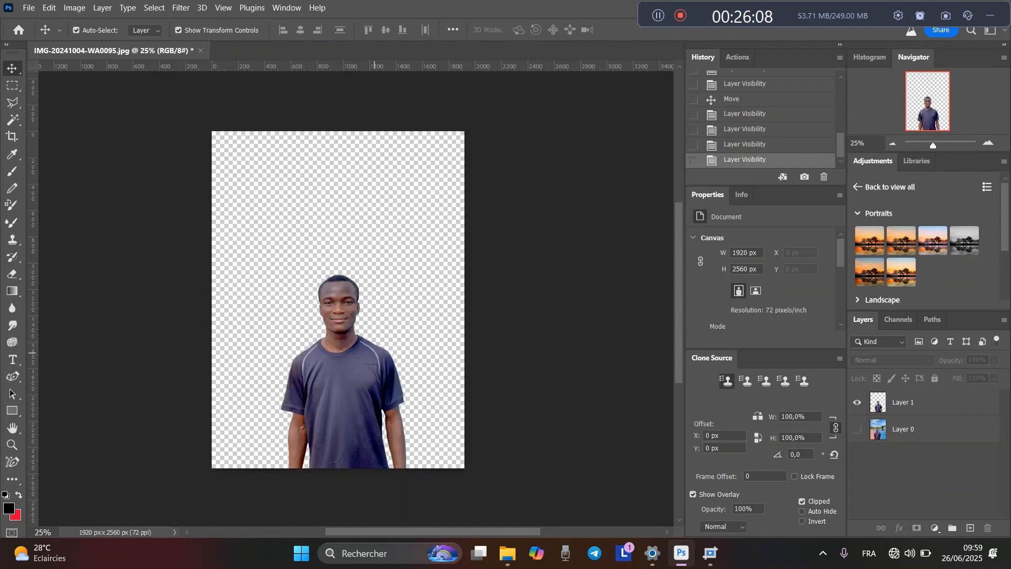
- Clear the layer selection and add a new empty layer above Layer 1
click(915, 402)
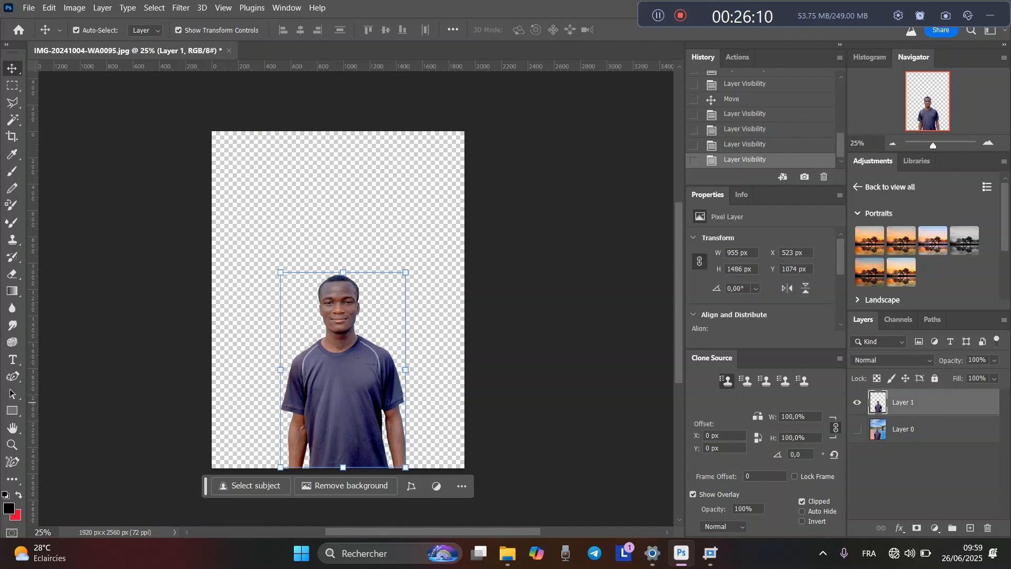
click(915, 488)
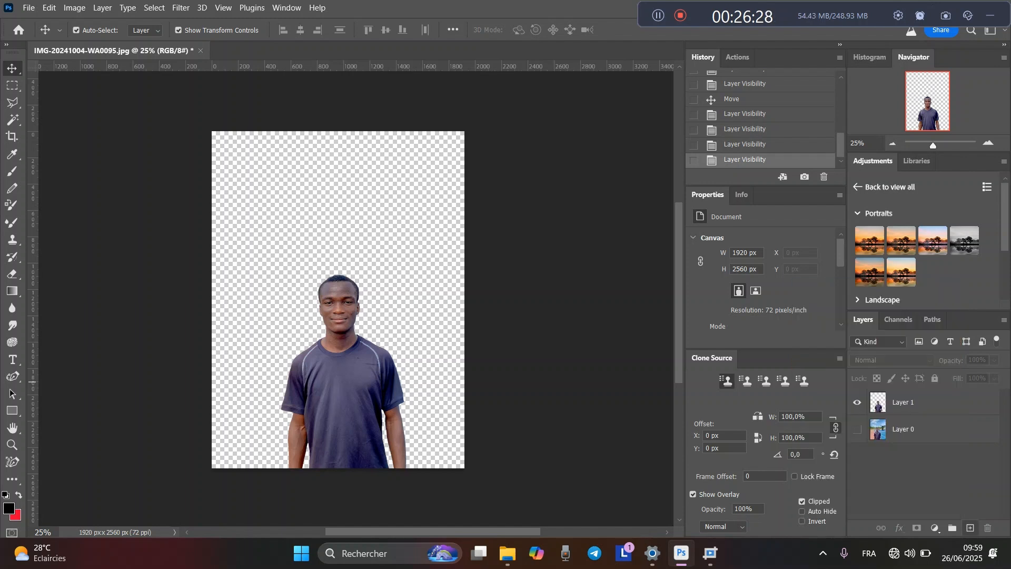
click(970, 528)
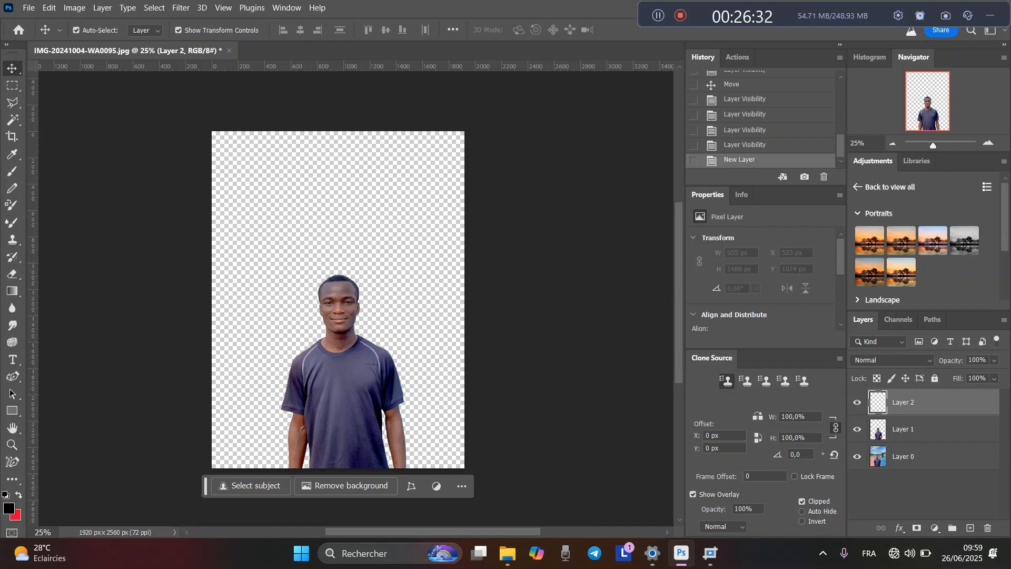
- Toggle the visibility of Layer 0 and Layer 1 to review the layer stack, leaving Layer 0 hidden
click(857, 456)
click(895, 488)
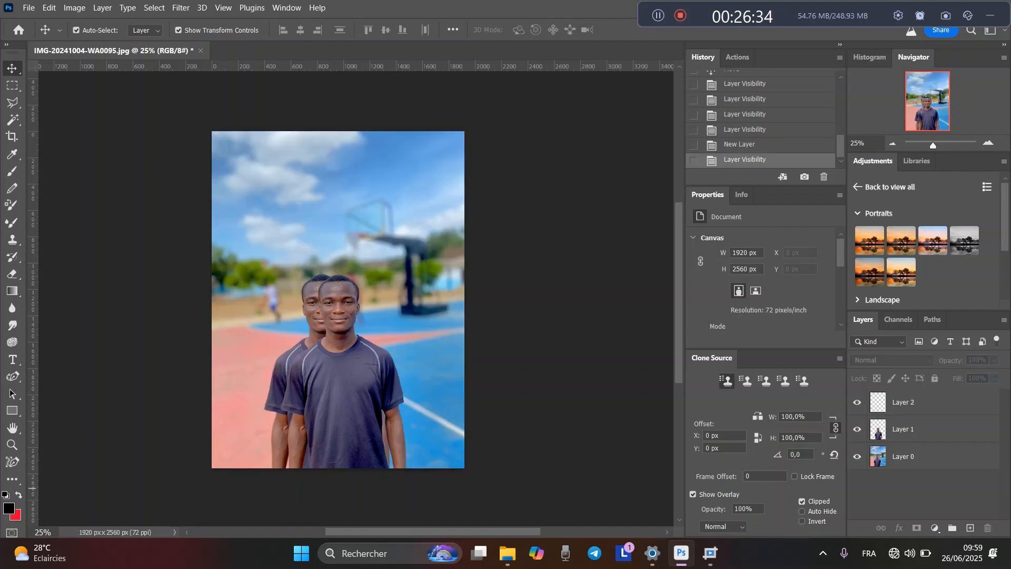
click(857, 456)
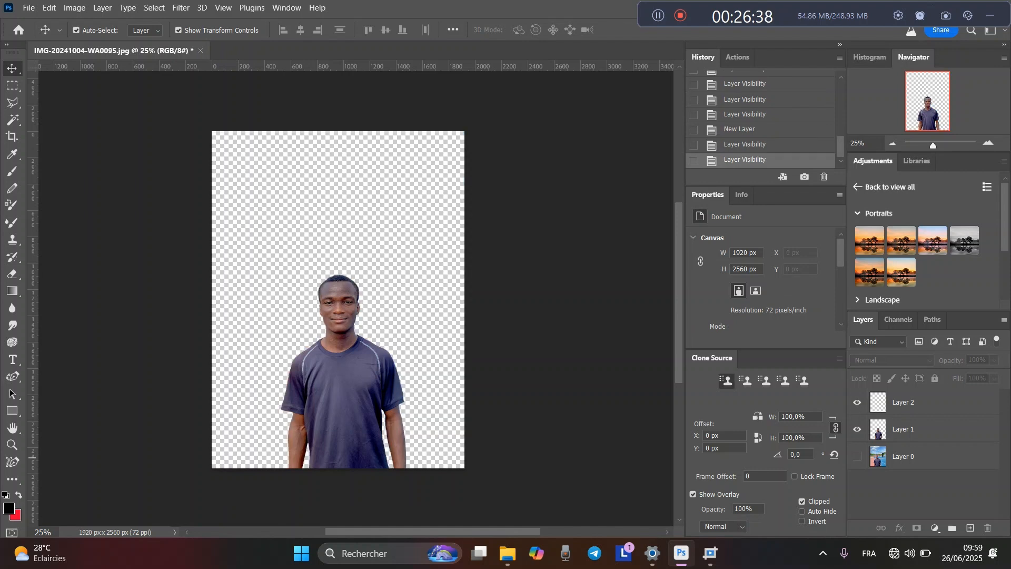
click(857, 456)
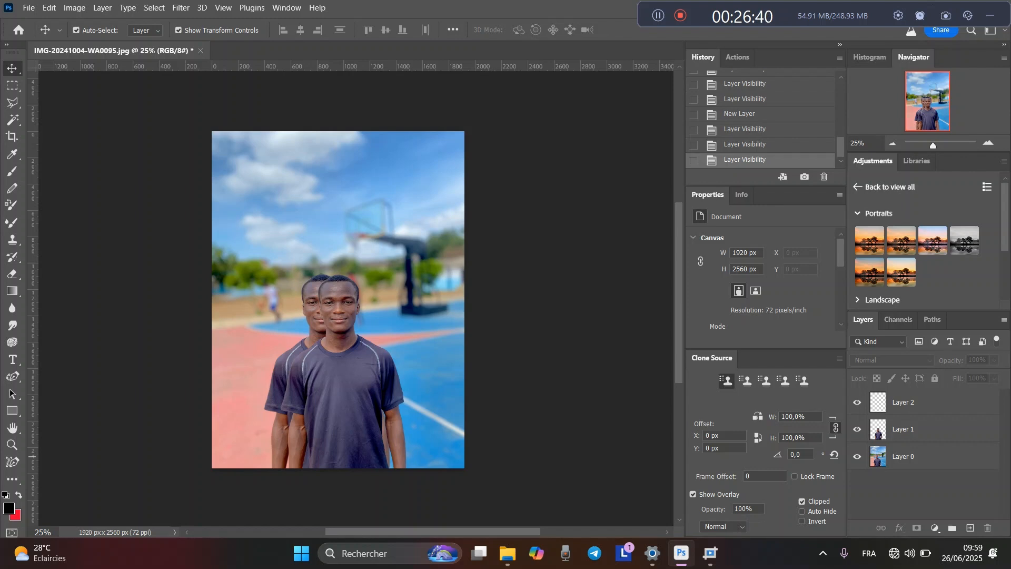
click(857, 429)
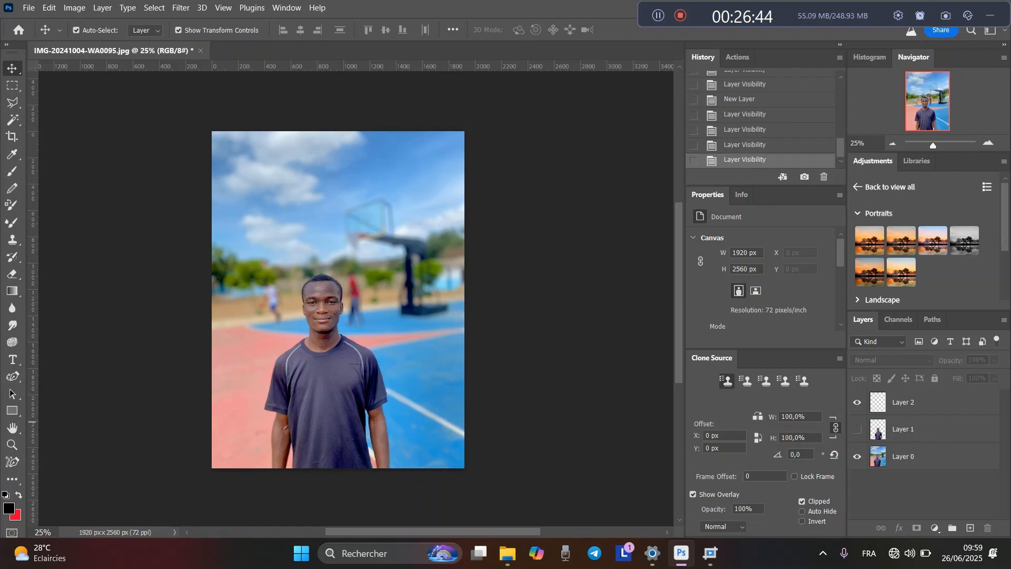
click(857, 456)
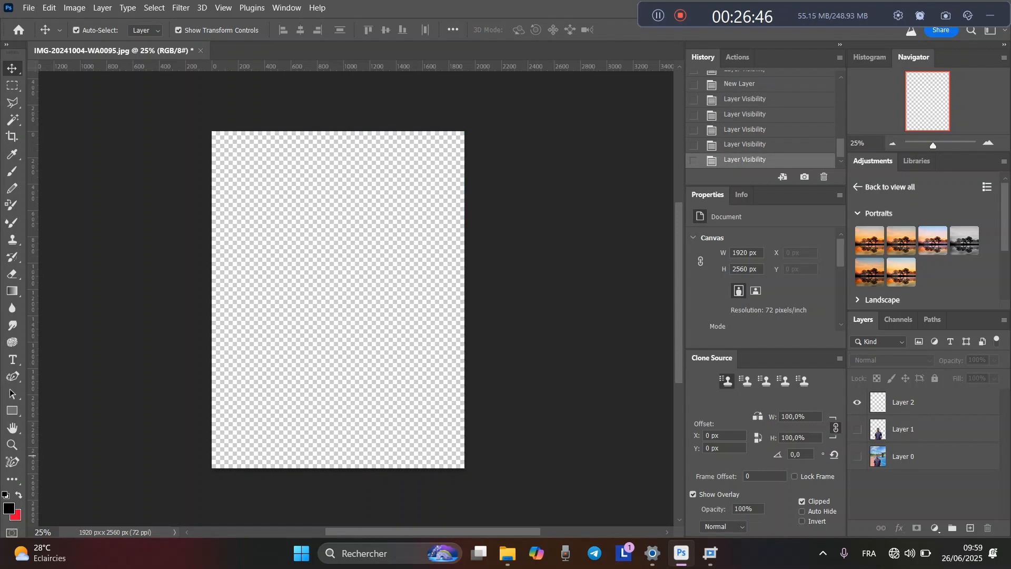
click(857, 429)
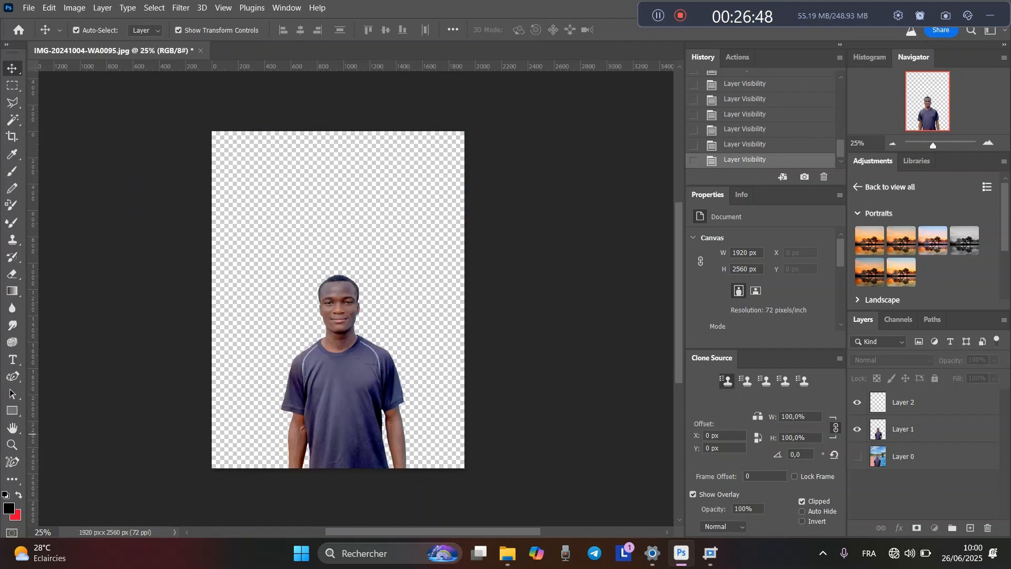
- Select the empty Layer 2 and activate the Paint Bucket tool
click(915, 406)
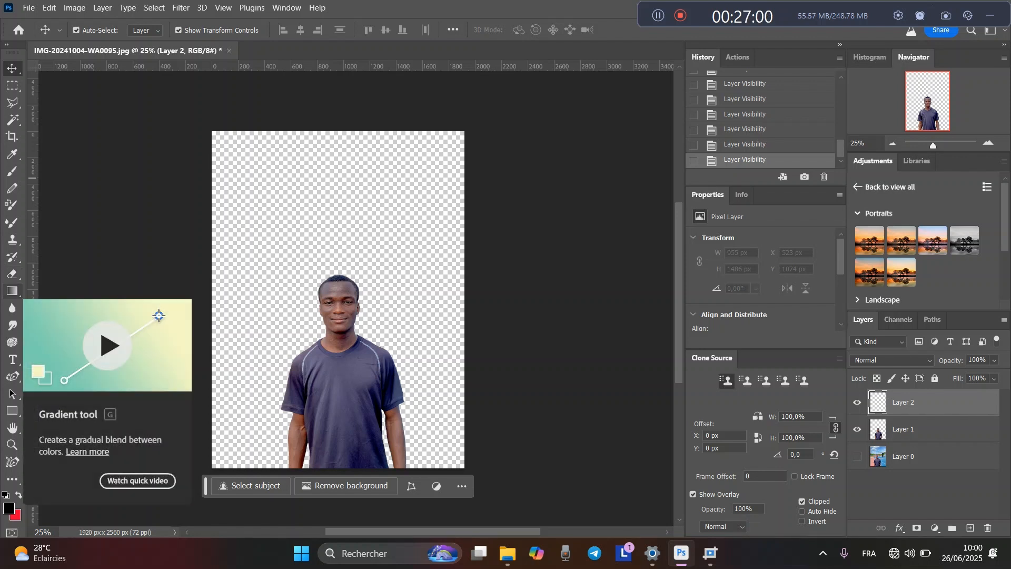
click(13, 291)
right_click(12, 290)
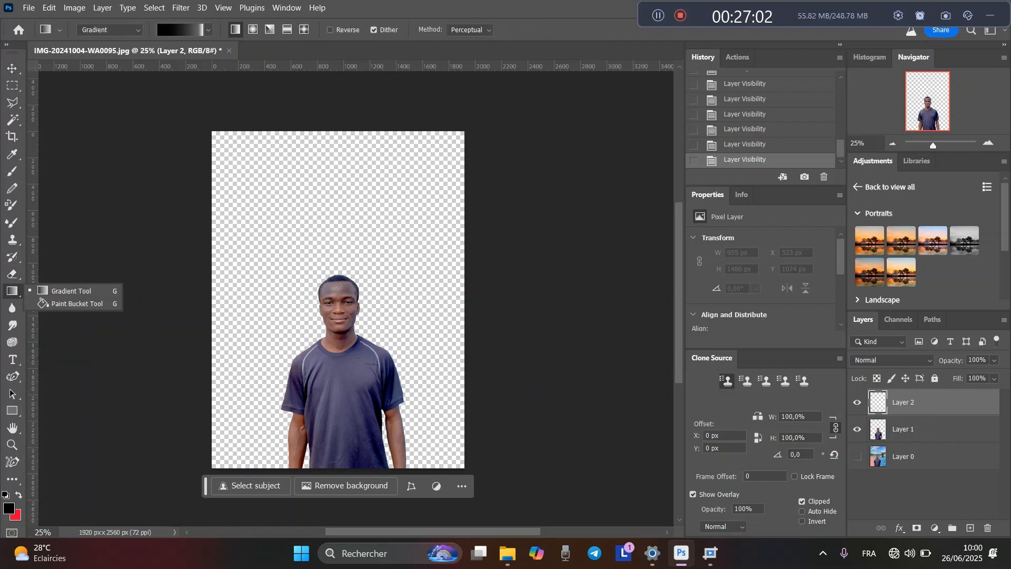
click(58, 304)
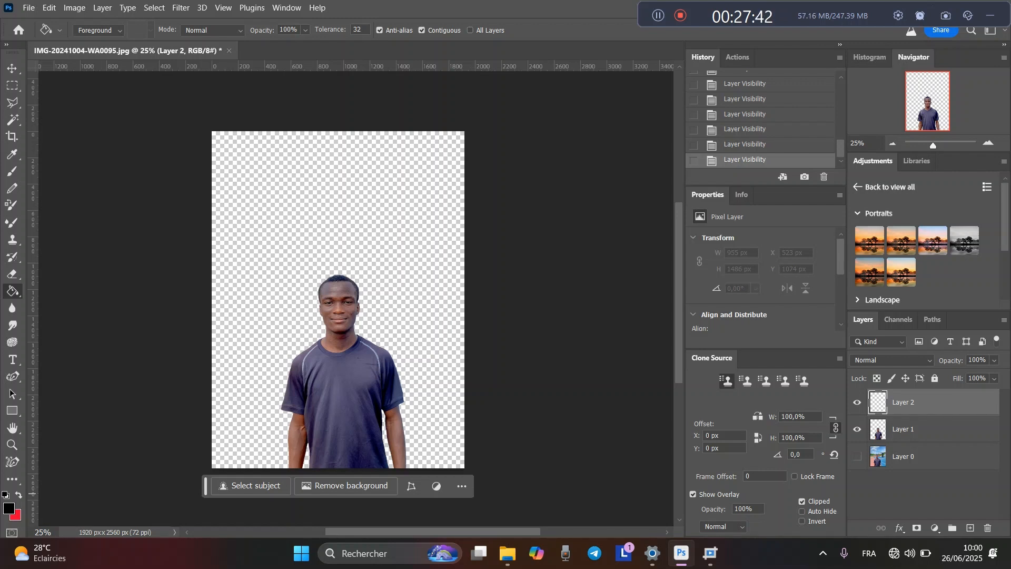
- Swap the foreground and background colours repeatedly, ending with red as foreground and black as background
click(18, 495)
click(19, 494)
click(19, 494)
click(19, 495)
click(19, 494)
click(18, 494)
click(18, 494)
click(19, 494)
click(18, 494)
click(19, 494)
click(19, 494)
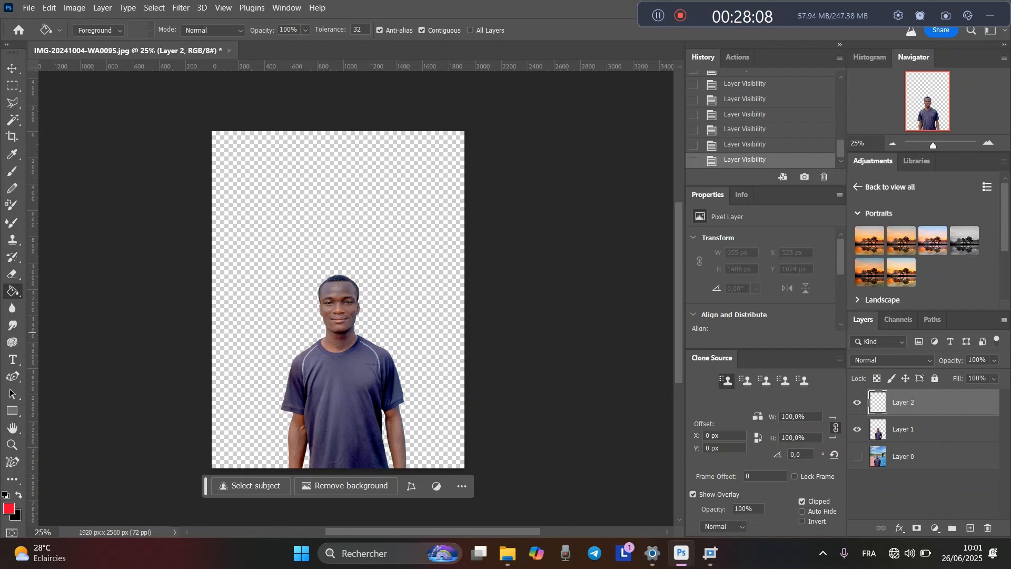
- Fill Layer 2 with the red foreground colour using the Paint Bucket
key(alt+bracketleft)
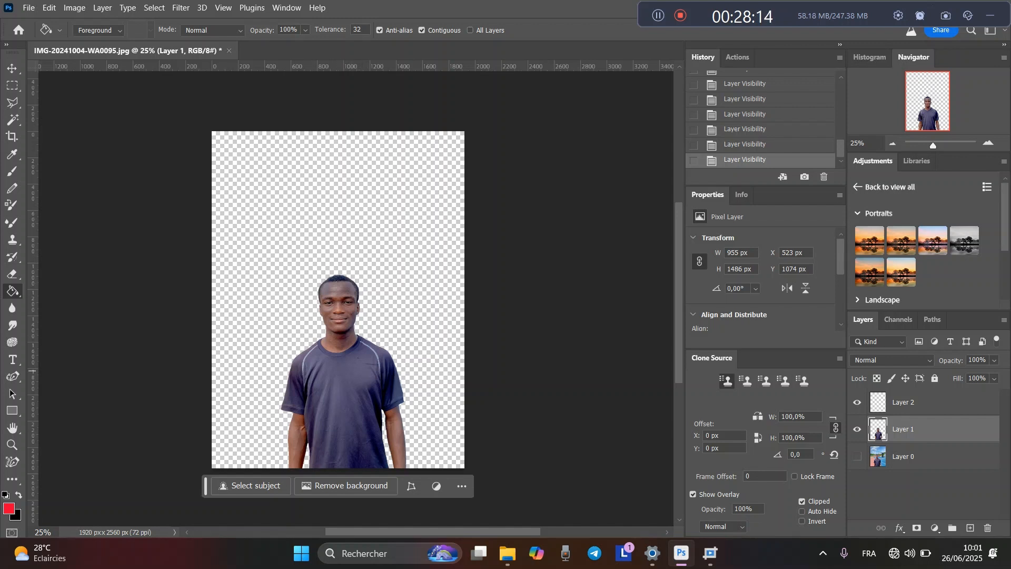
click(916, 402)
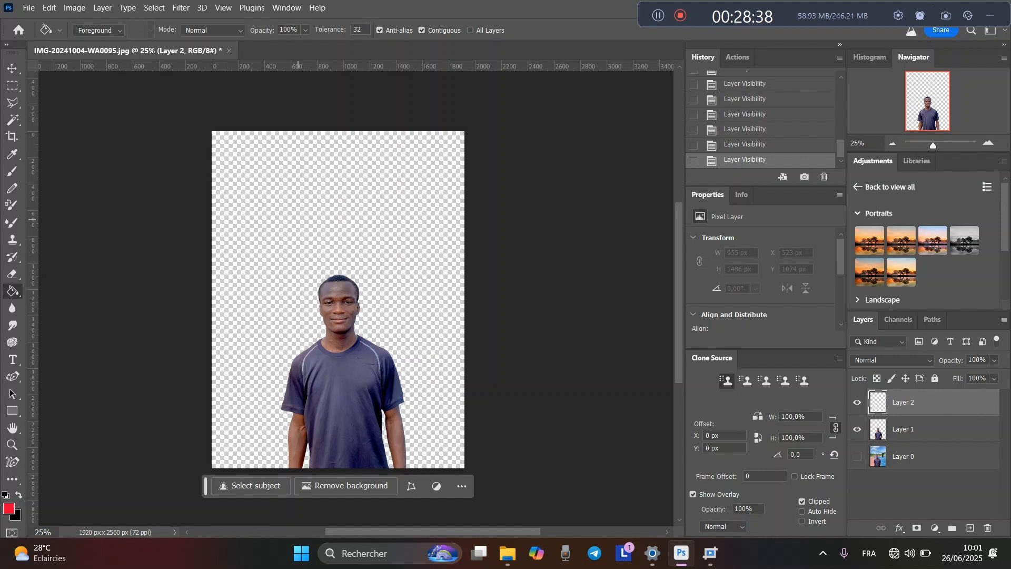
click(309, 217)
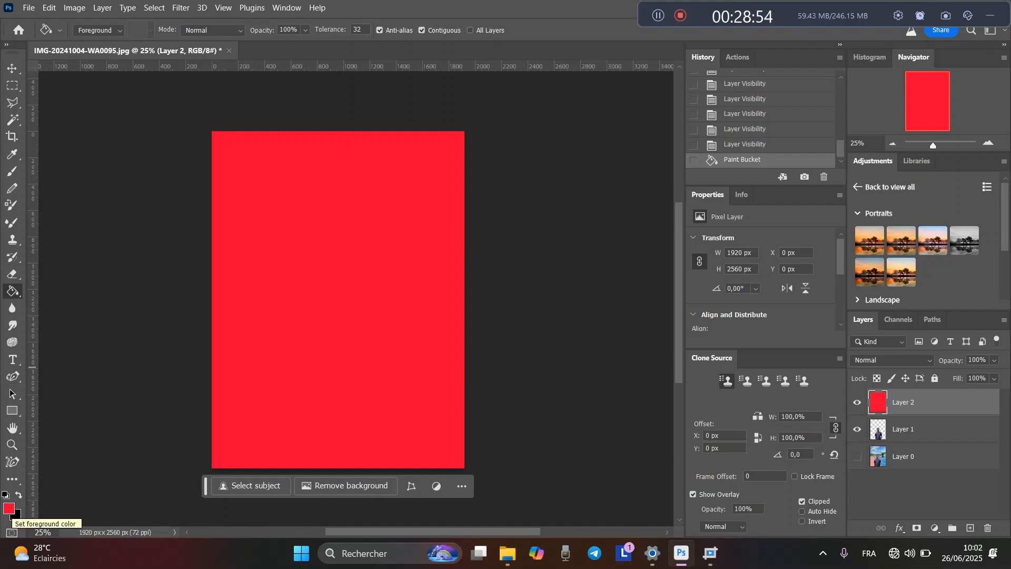
- Set the foreground colour to the web-safe green 33cc33, keeping black as the background colour
click(18, 494)
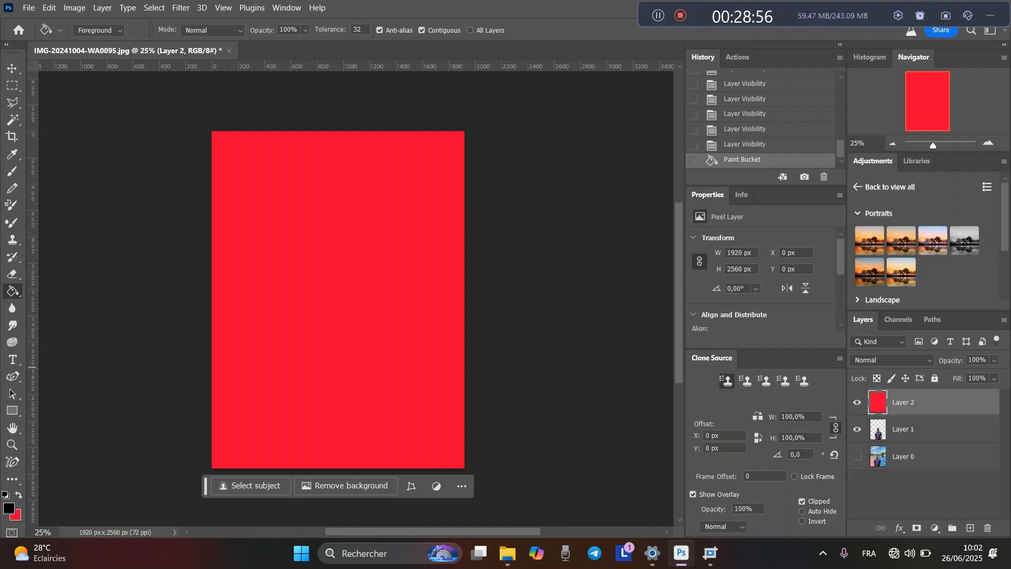
key(x)
click(9, 508)
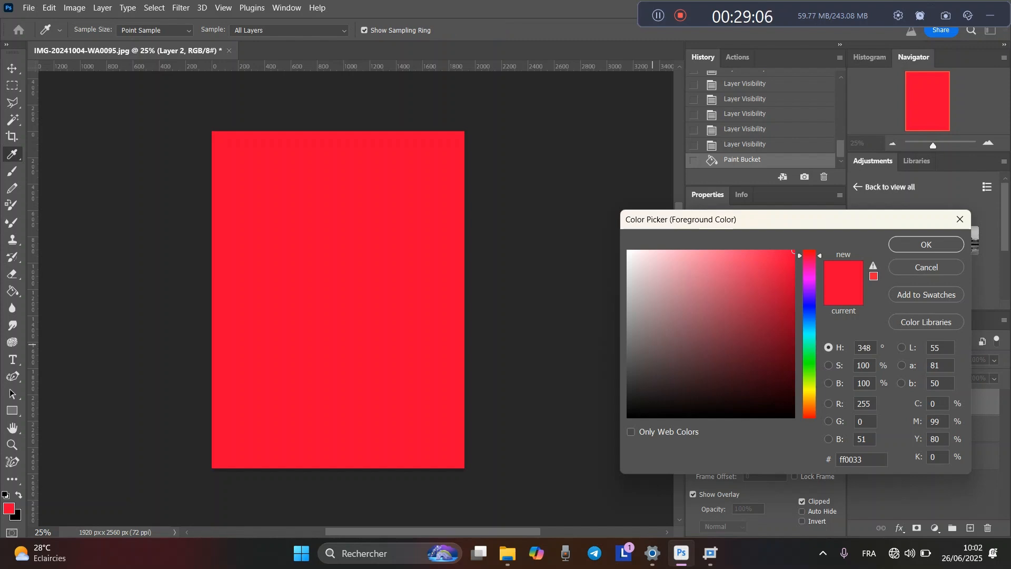
drag(809, 255, 809, 364)
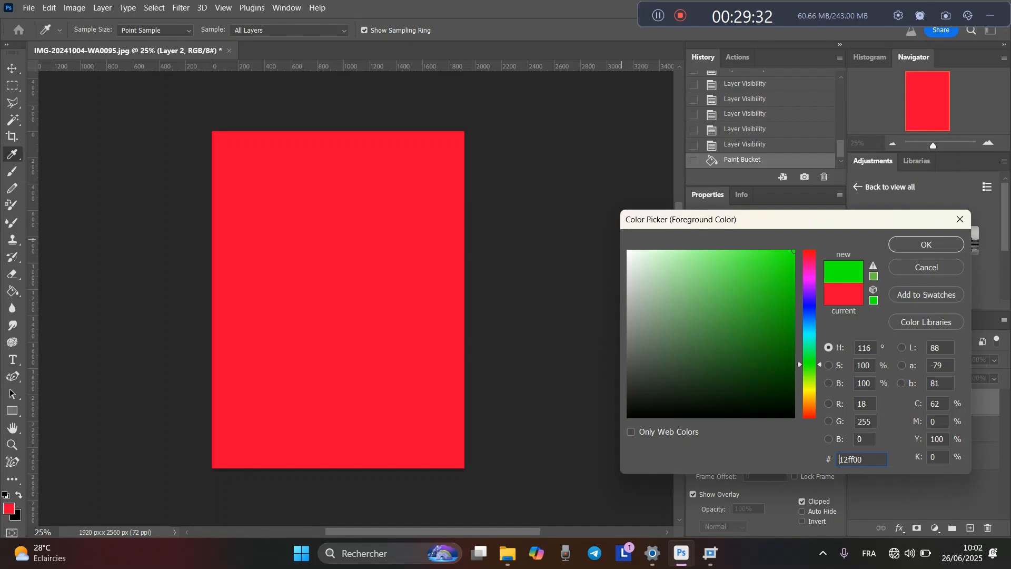
click(764, 268)
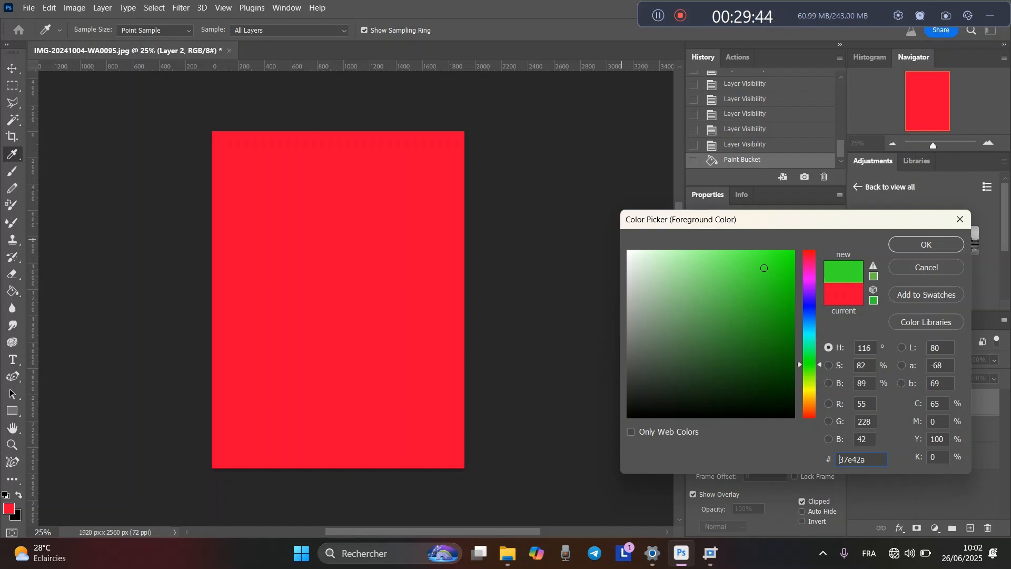
click(873, 296)
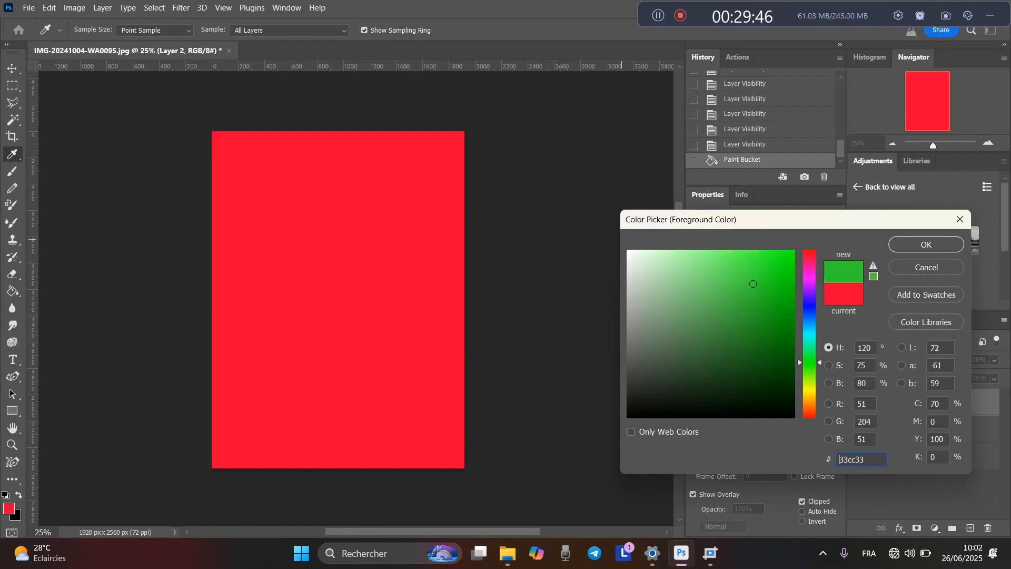
click(926, 244)
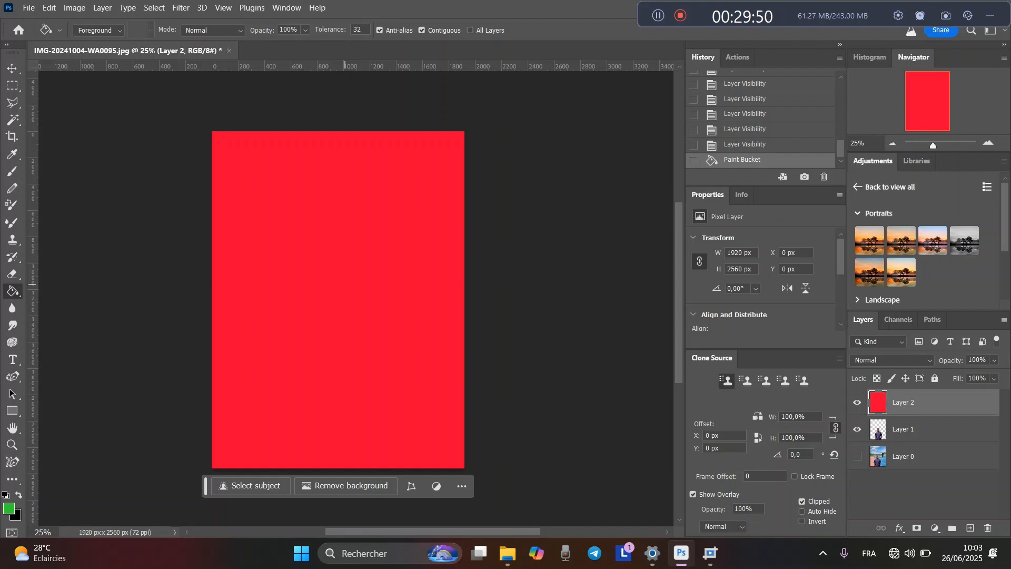
- Fill Layer 2 with the green foreground colour and leave that layer selected after briefly switching to Layer 1
click(345, 284)
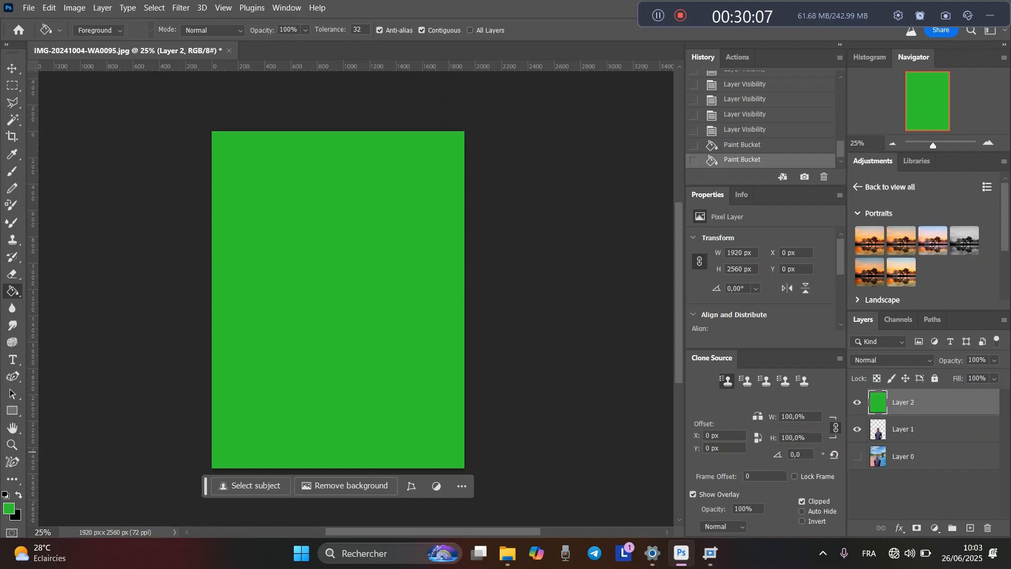
click(916, 429)
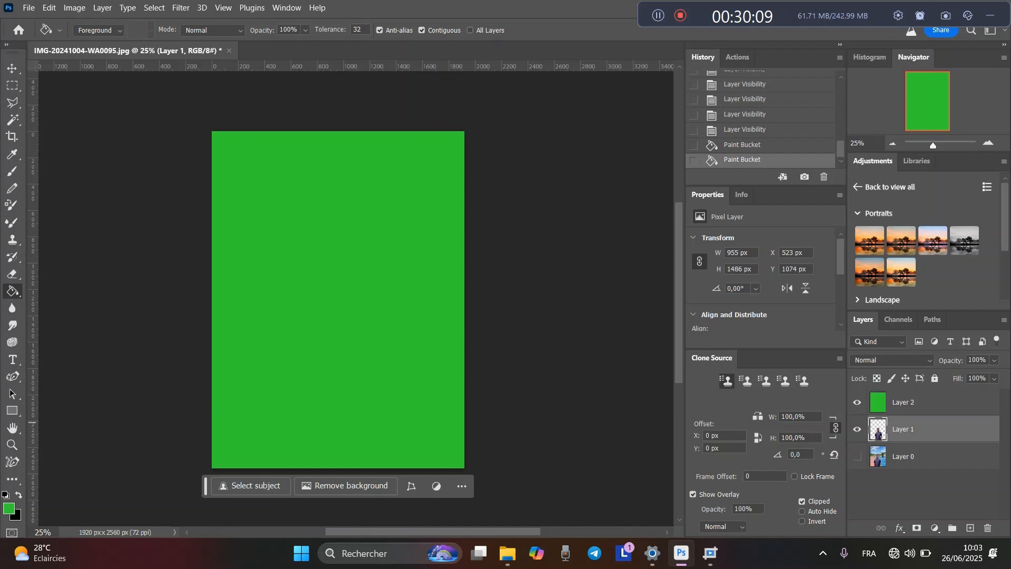
click(916, 403)
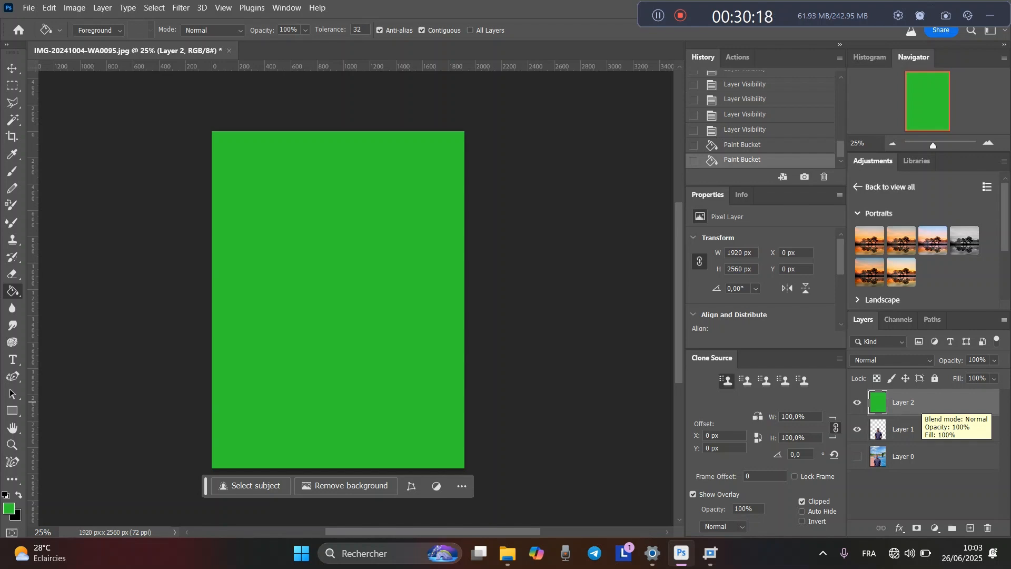
- Move Layer 2 below Layer 1 so the green fill sits behind the cut-out person, and leave no layer selected
drag(913, 403, 914, 443)
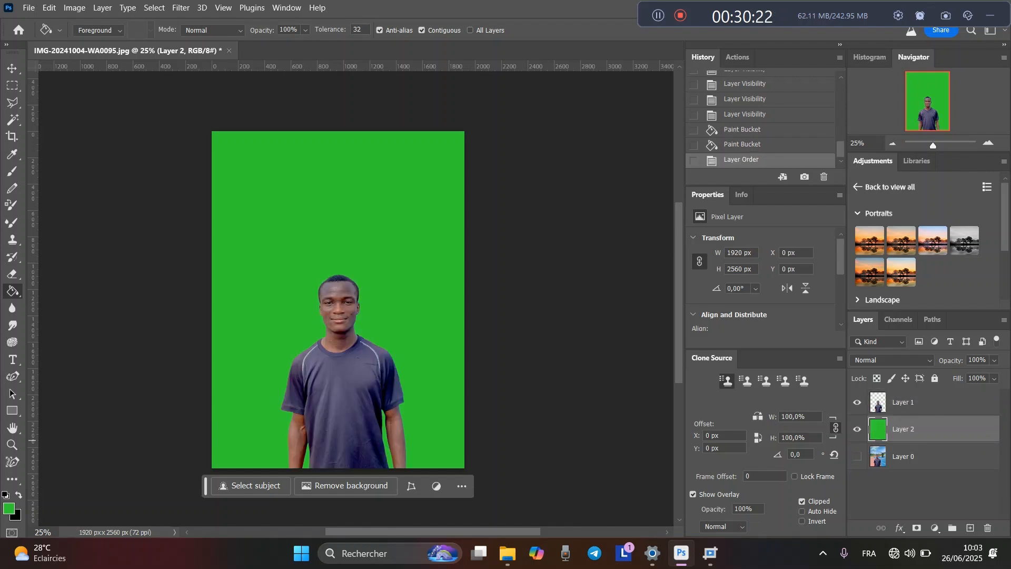
click(913, 401)
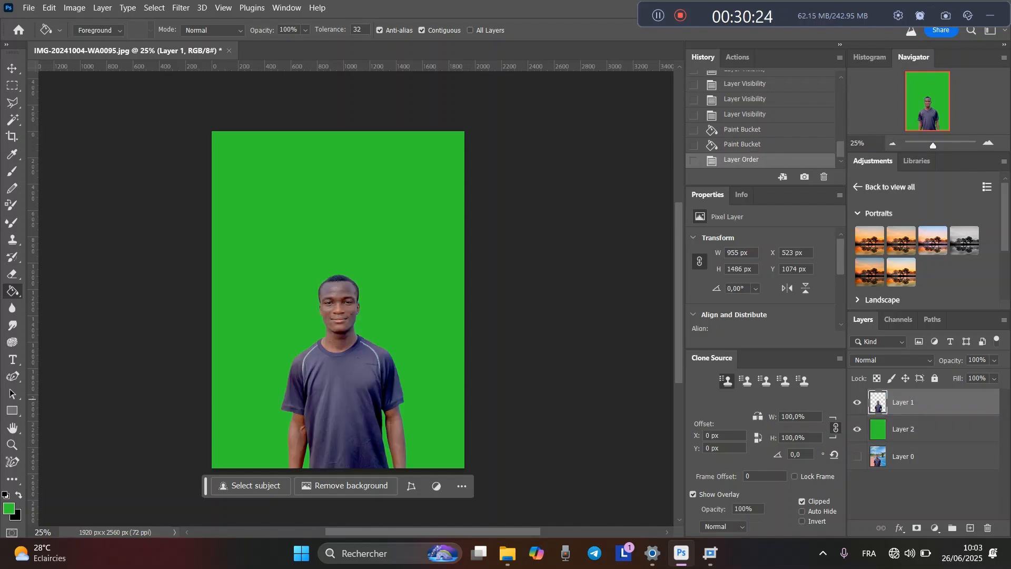
click(914, 487)
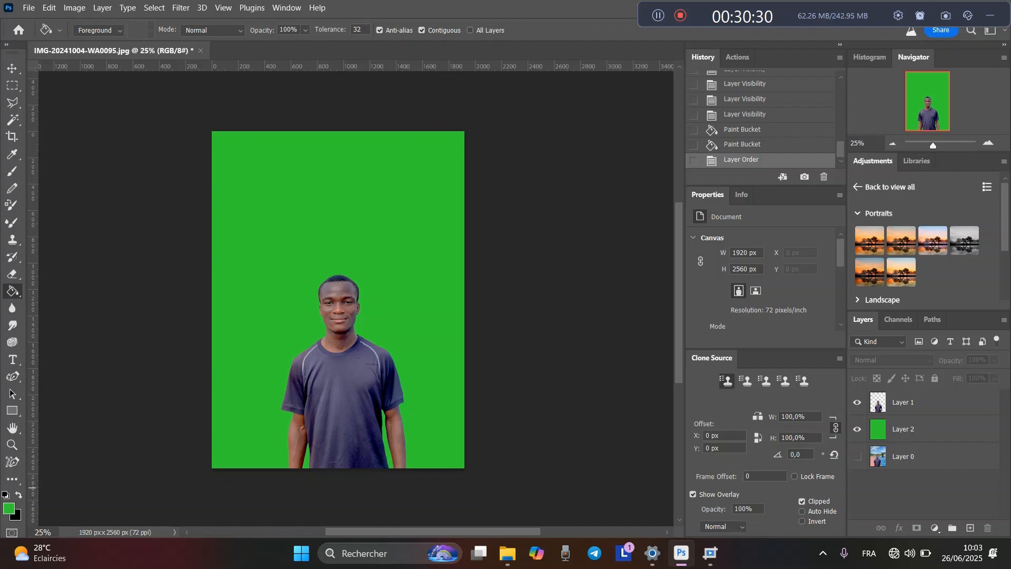
mouse_move(916, 405)
mouse_down()
mouse_move(916, 446)
mouse_move(916, 399)
mouse_up()
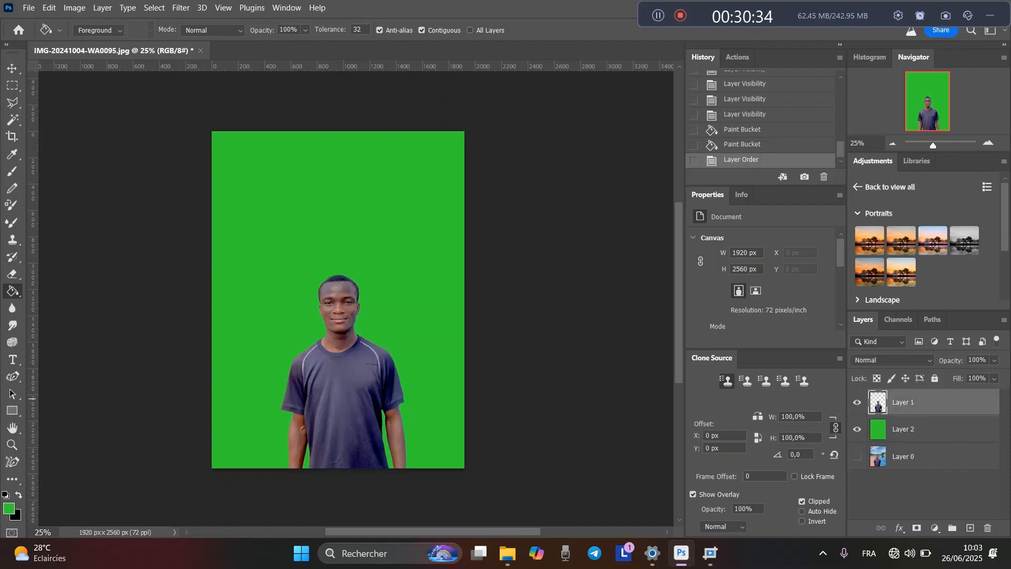
click(915, 483)
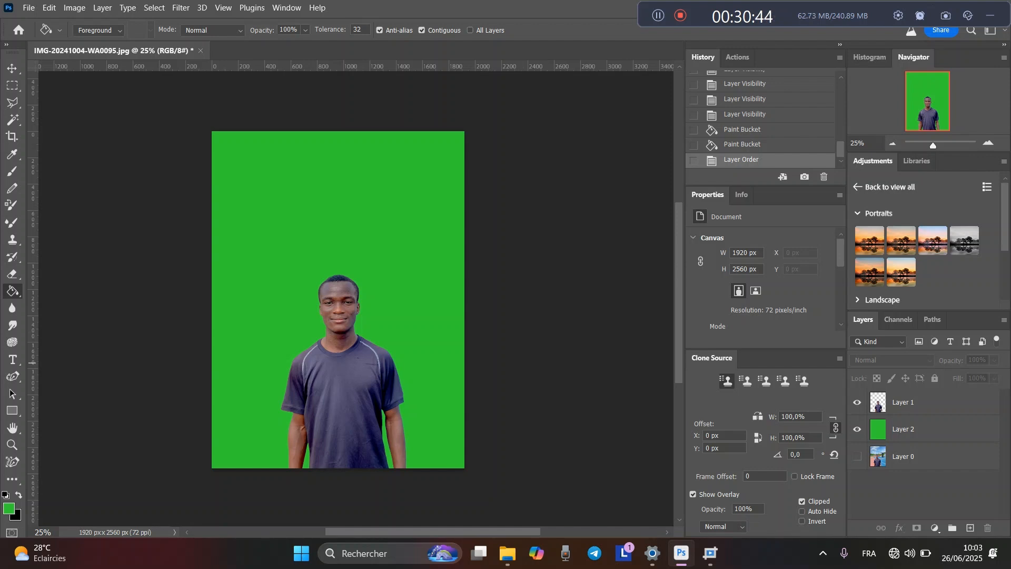
- Toggle the visibility of all three layers to compare them, ending with Layer 1 and Layer 2 shown and Layer 0 hidden
click(857, 430)
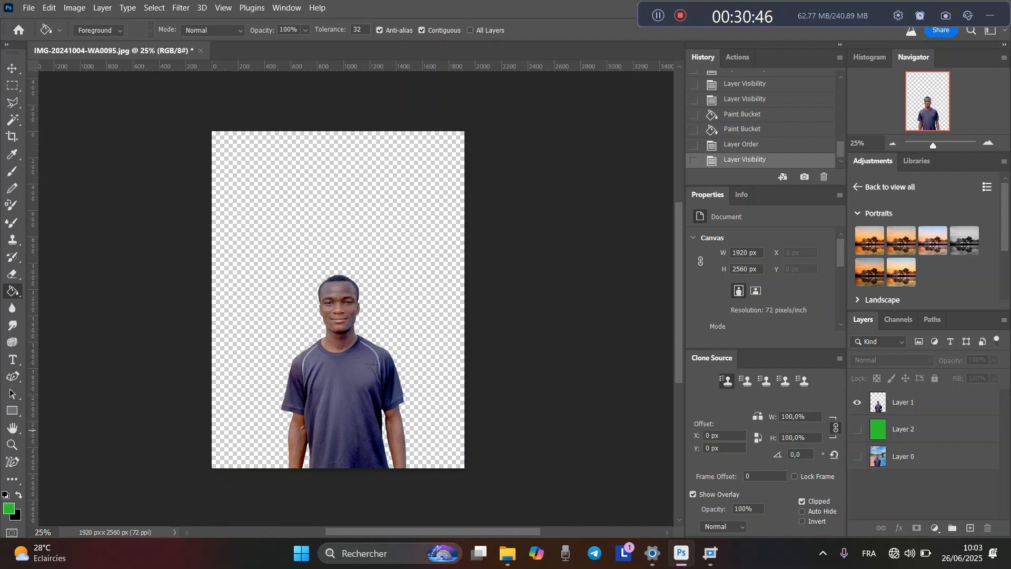
click(857, 401)
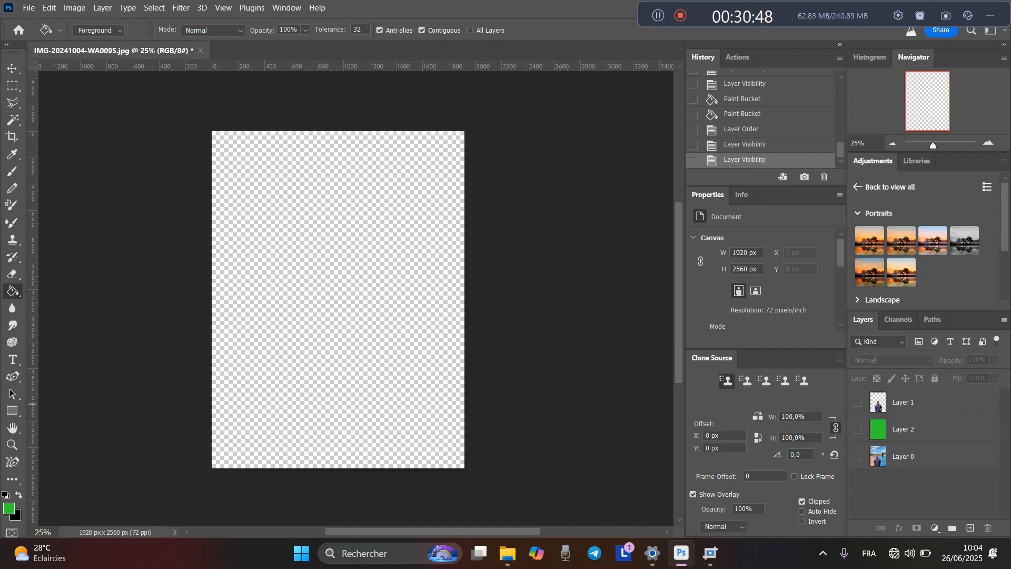
click(857, 456)
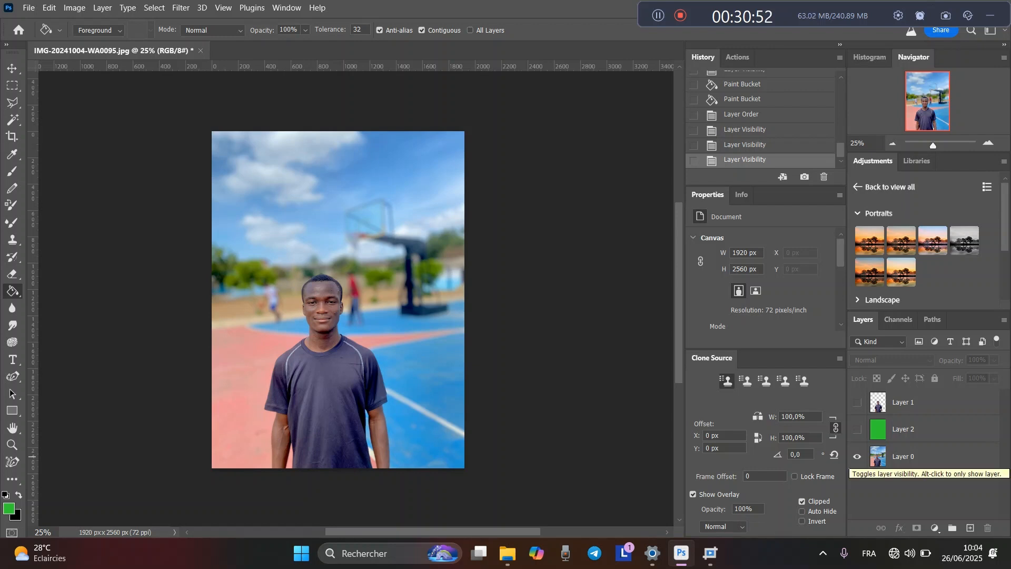
click(857, 402)
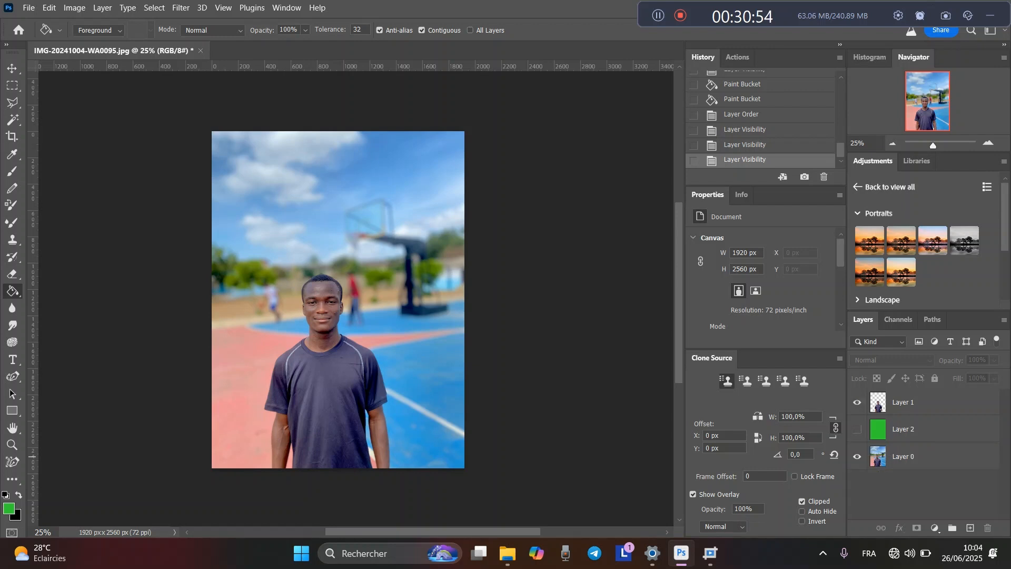
click(857, 429)
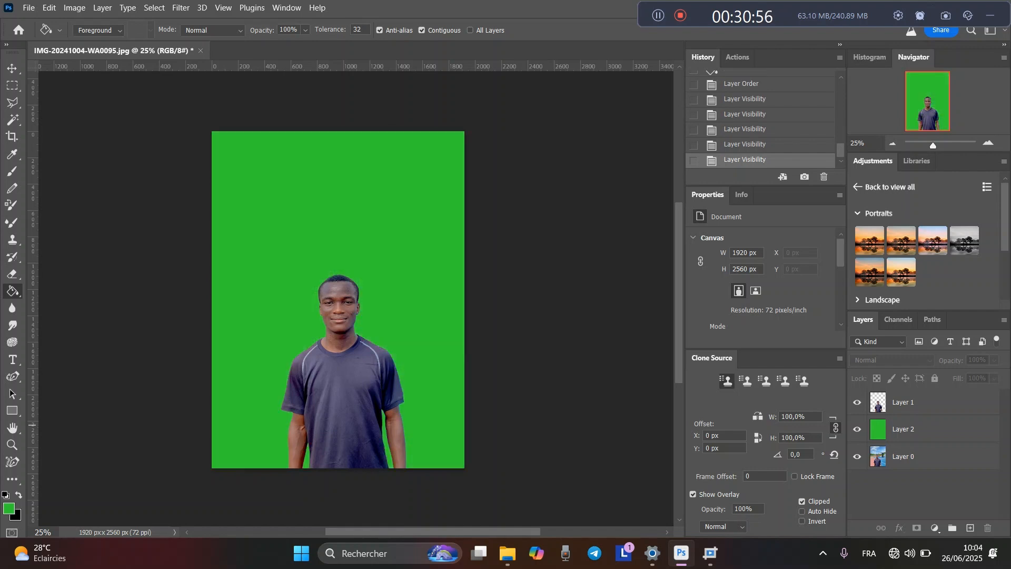
click(857, 456)
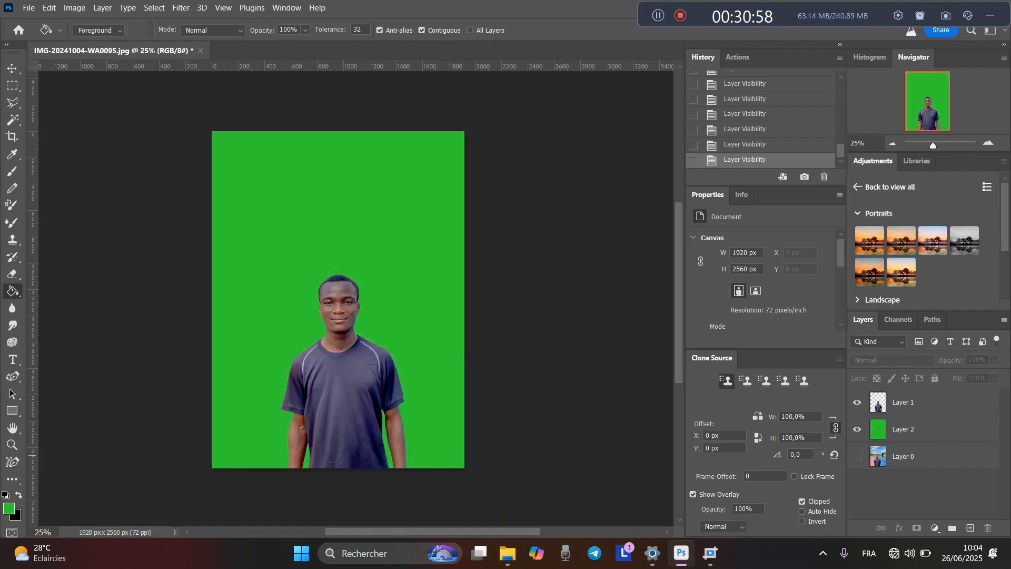